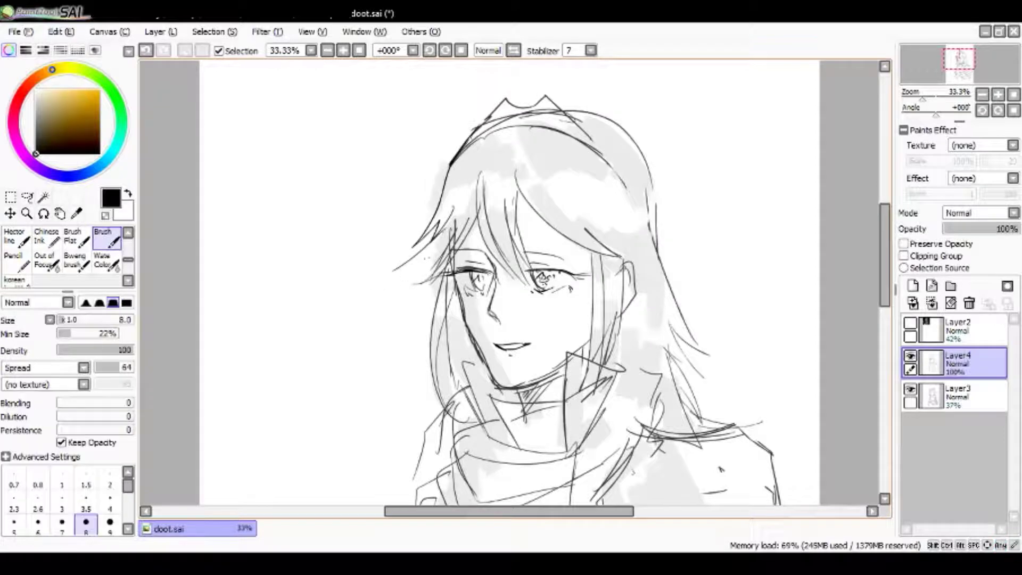
Step: Erase the crossing strands in the bangs on Layer4 and redraw the fringe lines over the forehead
left_click_drag(404, 266, 455, 231)
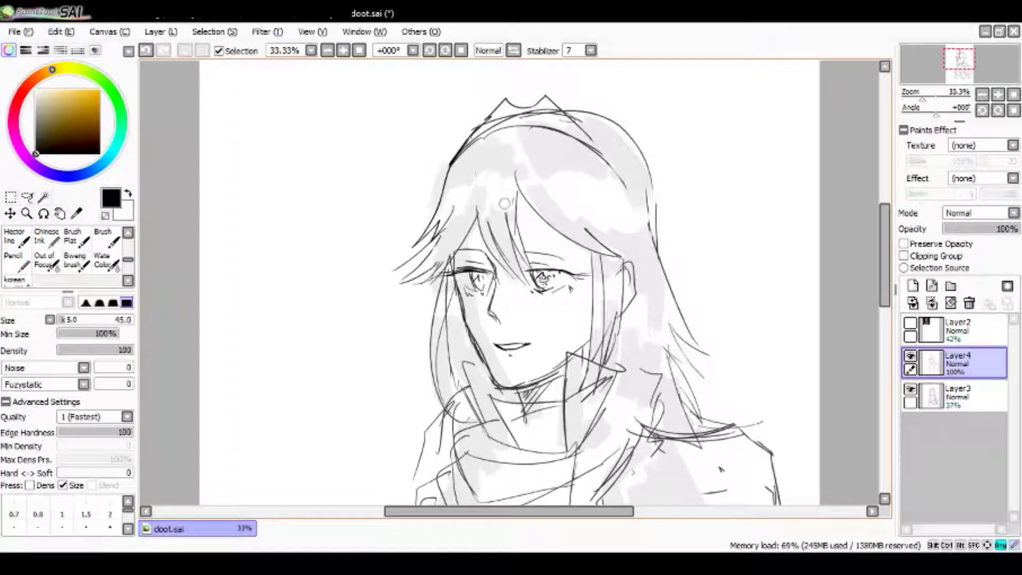
key("b")
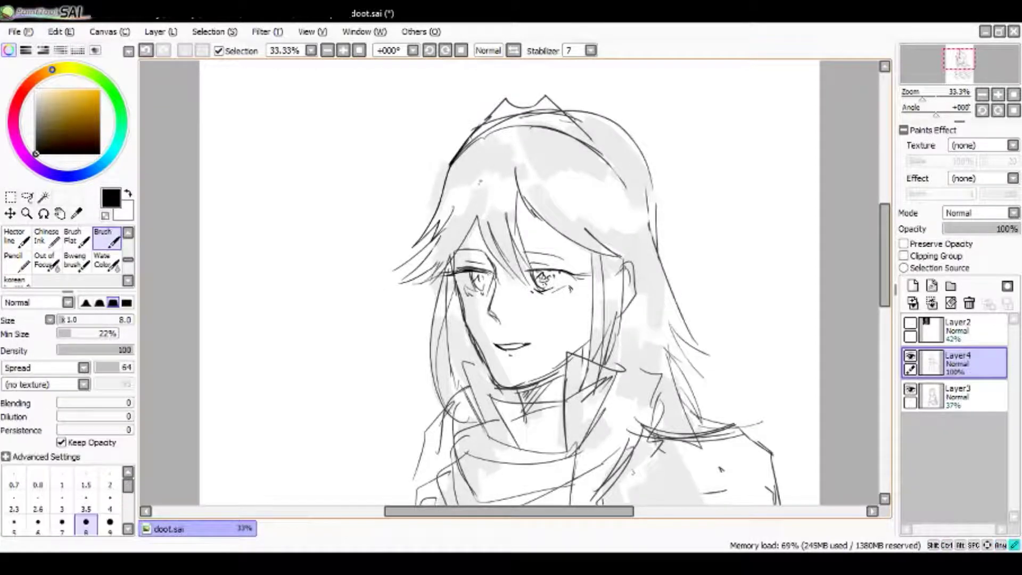
key("e")
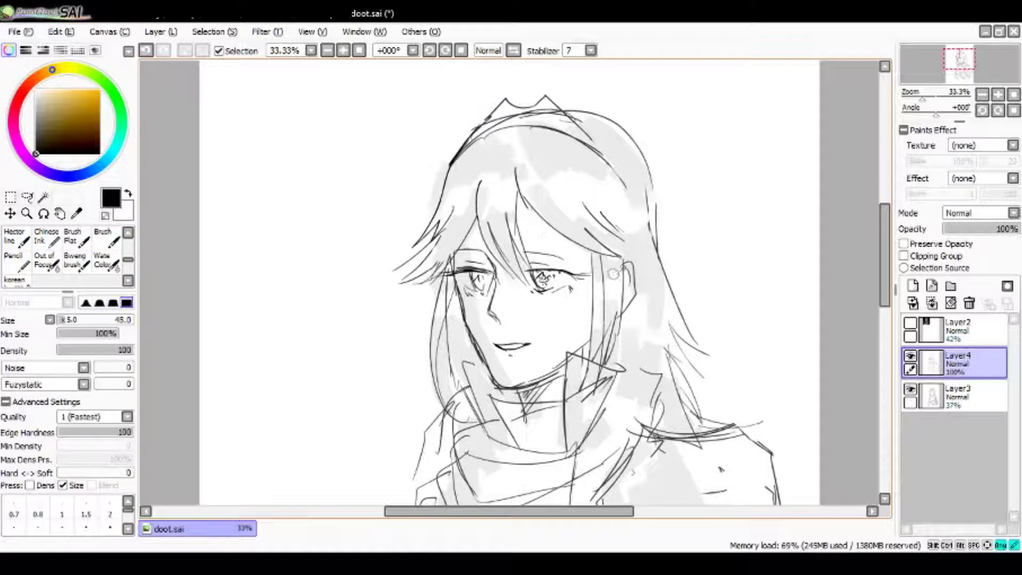
Step: Erase the doubled line along the far cheek and jaw and sketch the hair lock beside the face
left_click_drag(454, 325, 505, 401)
key("b")
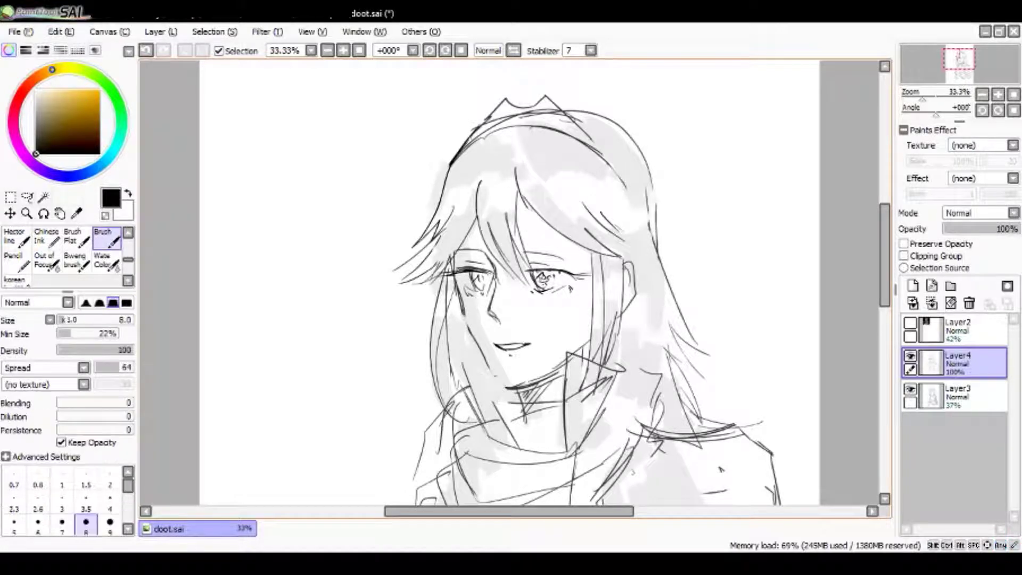
key("ctrl+z")
key("ctrl+z")
key("e")
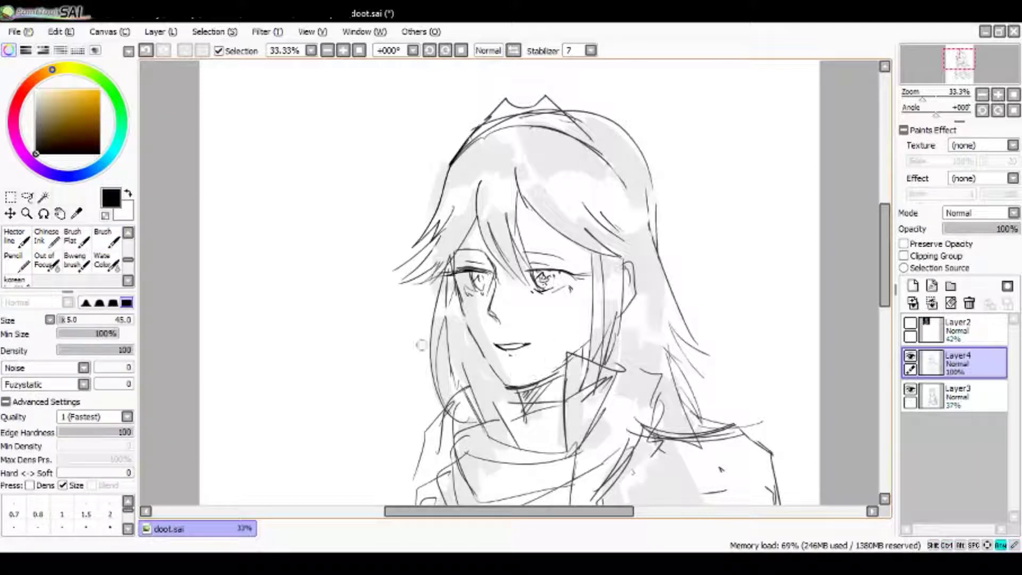
Step: Set the eraser size to 10, touch up the collar's upper edge and erase the overlapping lines inside the tiara
left_click(69, 322)
key("b")
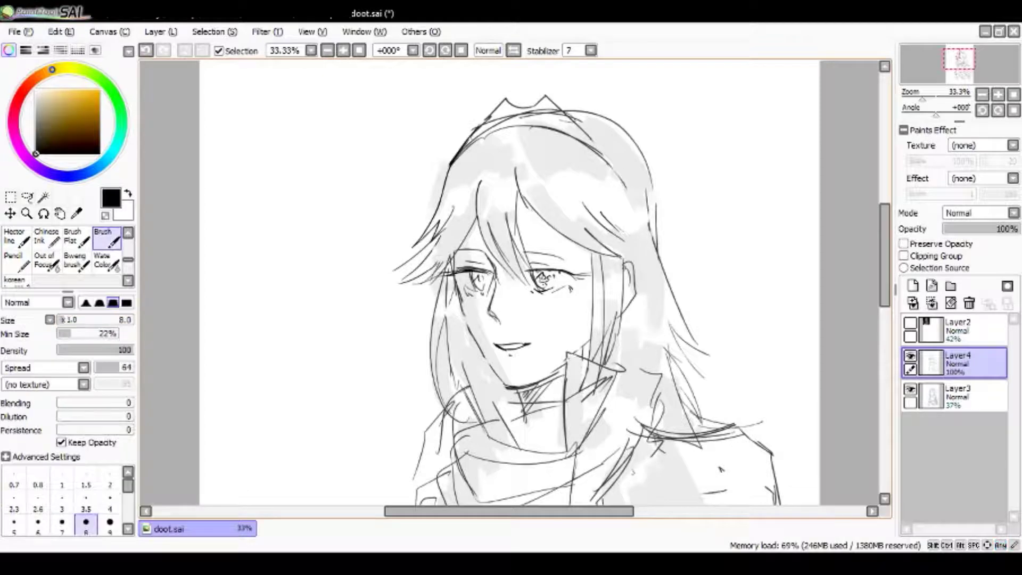
key("ctrl+z")
mouse_move(567, 353)
left_mouse_down()
mouse_move(568, 380)
mouse_move(585, 356)
left_mouse_up()
key("minus")
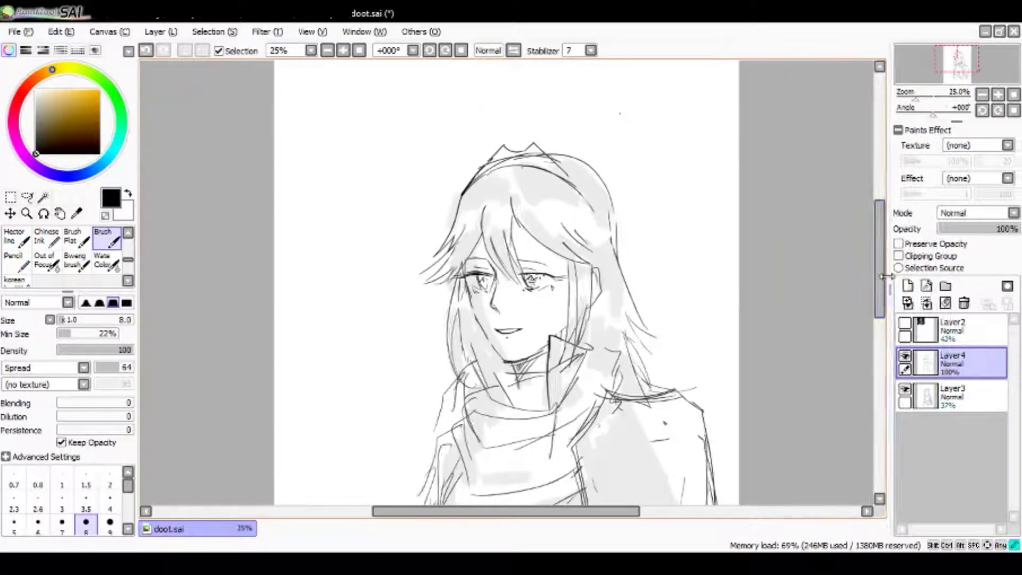
key("e")
left_click_drag(523, 153, 548, 160)
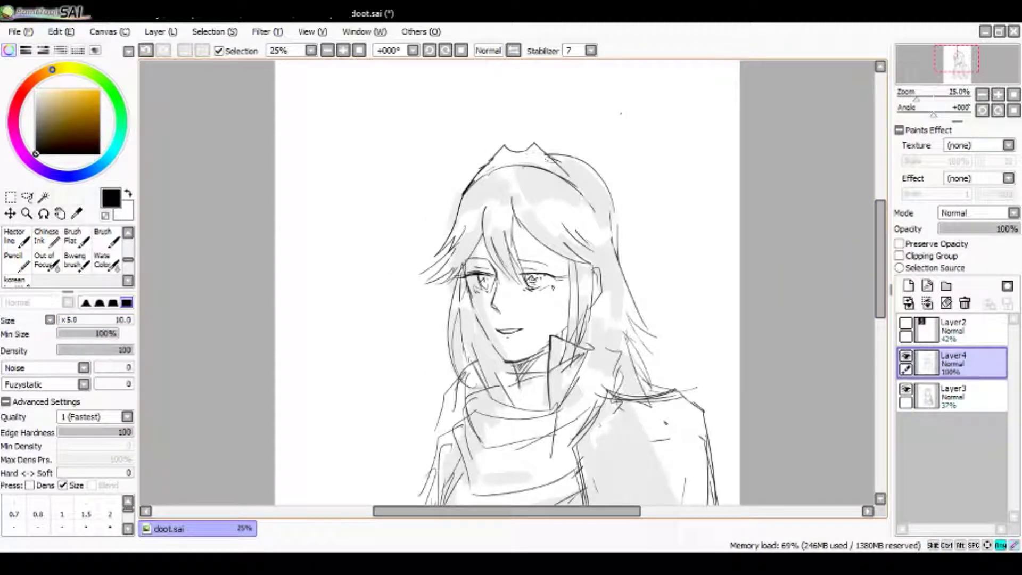
key("b")
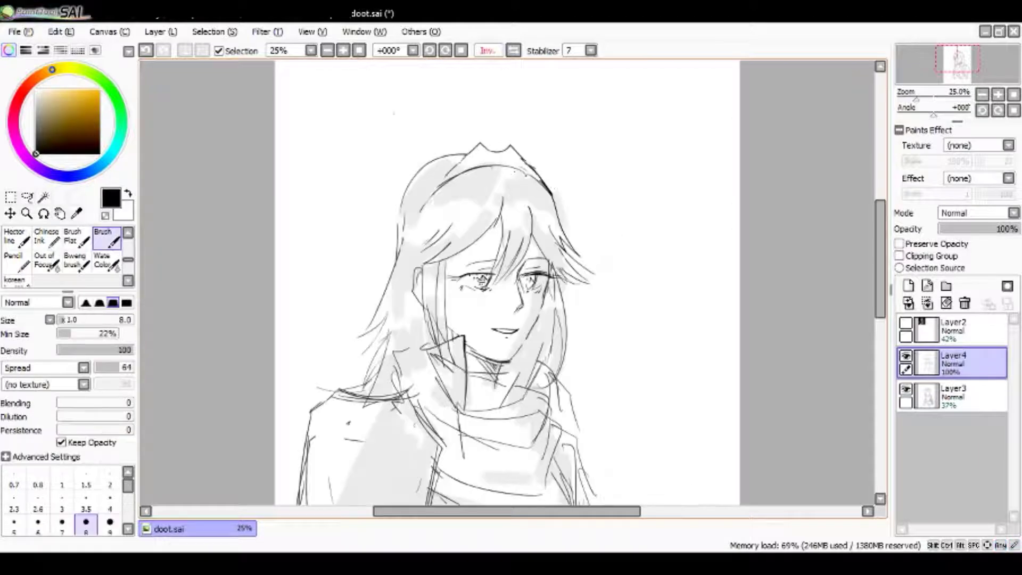
Step: Redraw the outer hair outline behind the tiara on the mirrored canvas, then restore the normal view
key("h")
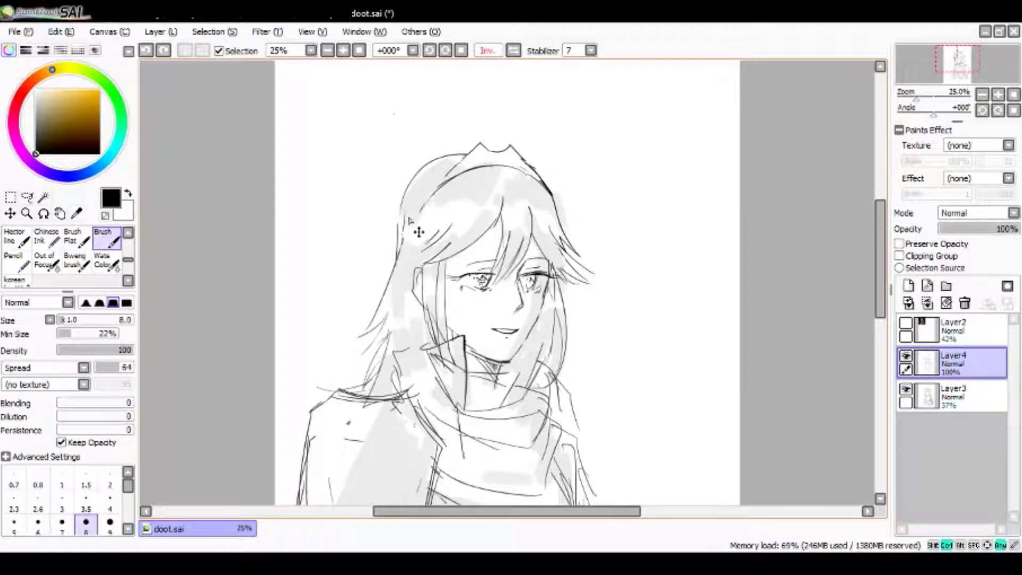
left_click_drag(417, 231, 461, 159)
key("e")
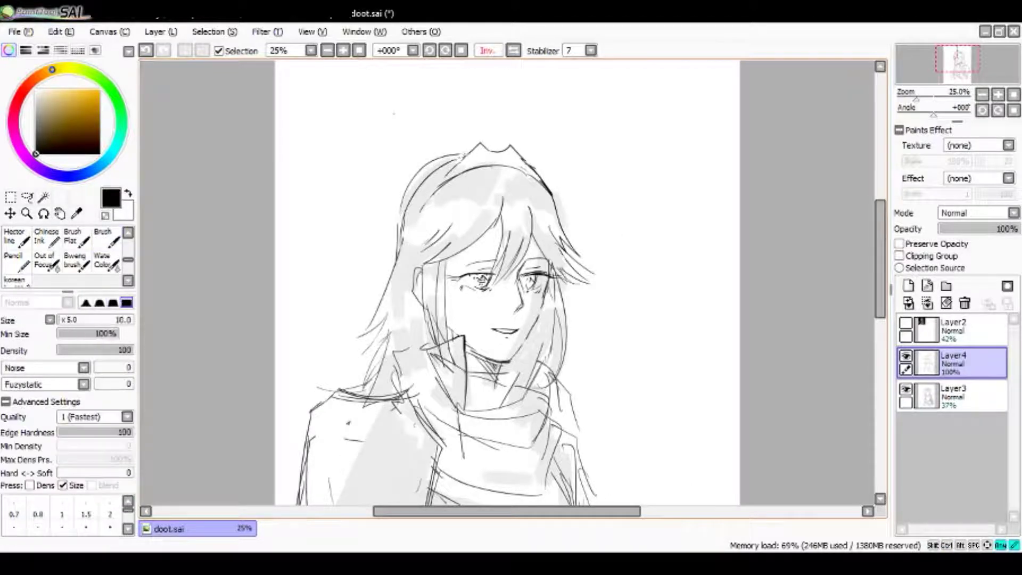
key("b")
key("e")
key("b")
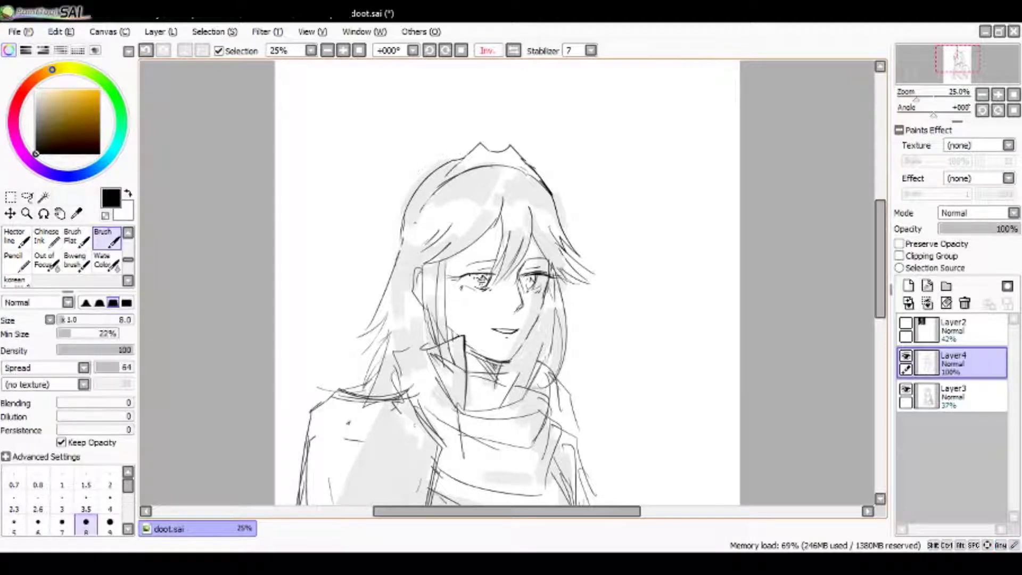
key("e")
key("b")
key("h")
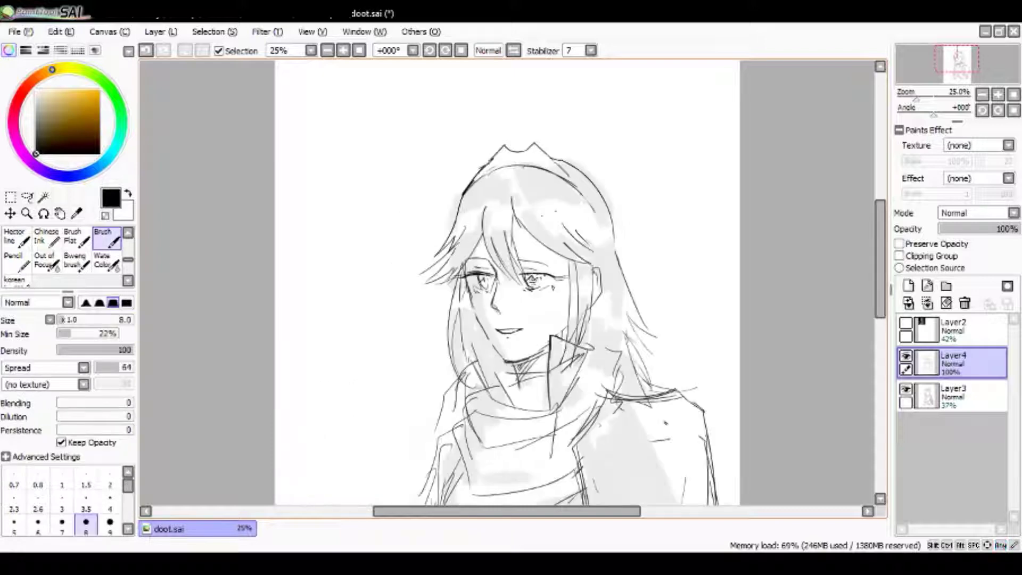
Step: Refine the tiara's band and the crown of the hair behind it with alternating erasing and short brush strokes
key("e")
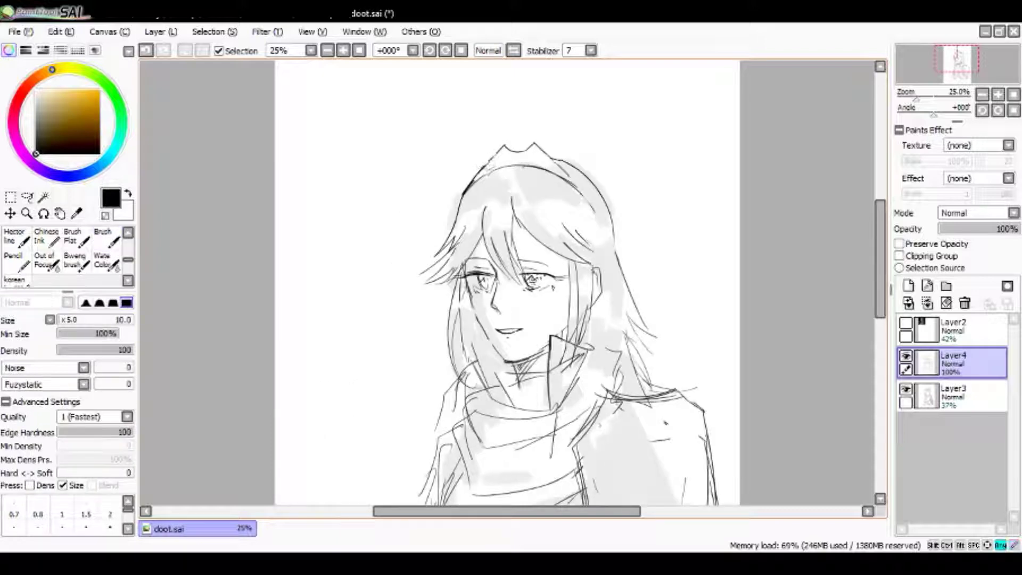
key("b")
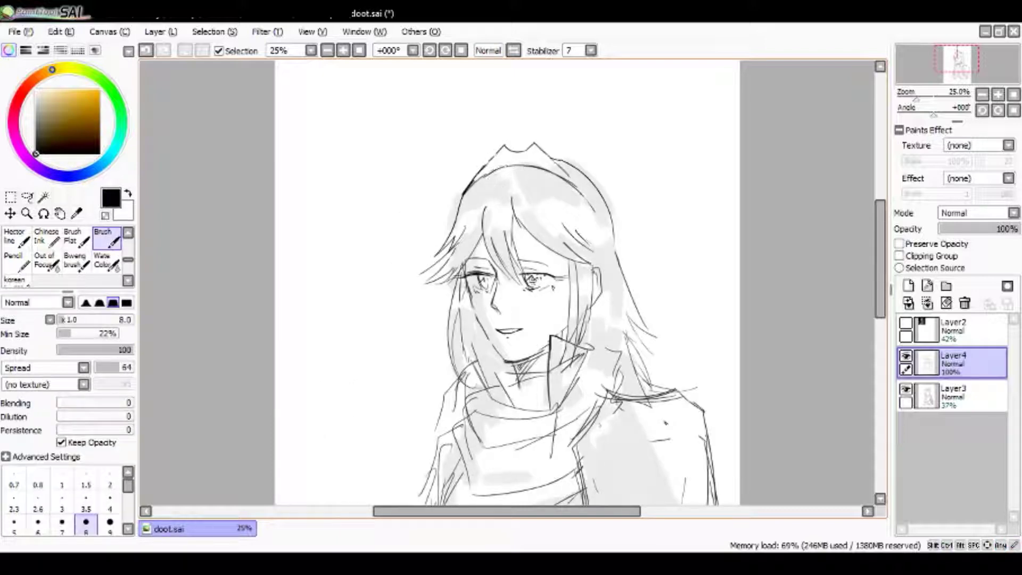
key("e")
key("b")
key("e")
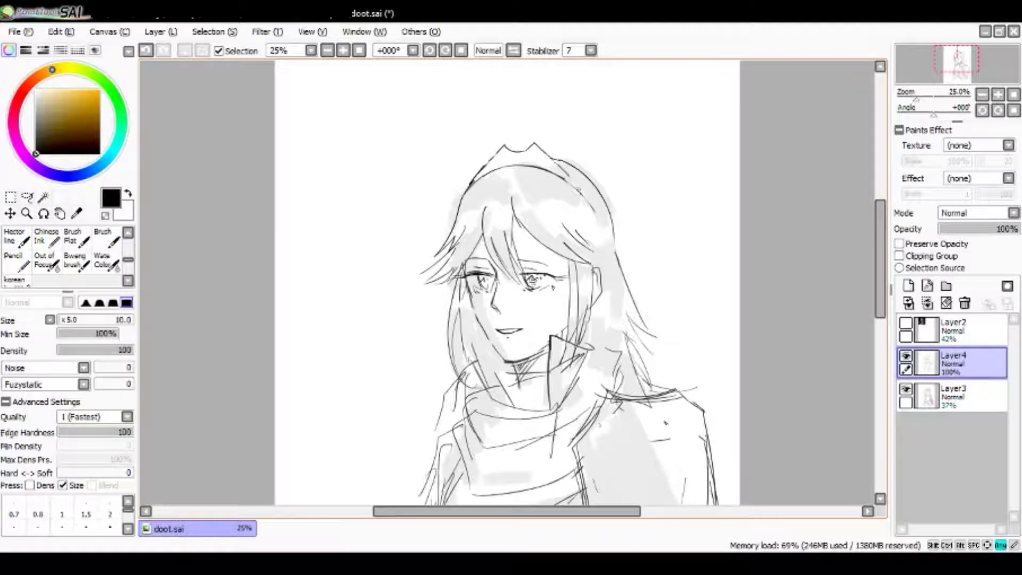
key("b")
left_click_drag(551, 155, 588, 202)
key("e")
key("b")
Step: Redraw the collar flap on the far side of the neck, below the cheek
scroll(505, 283, "down", 3)
key("e")
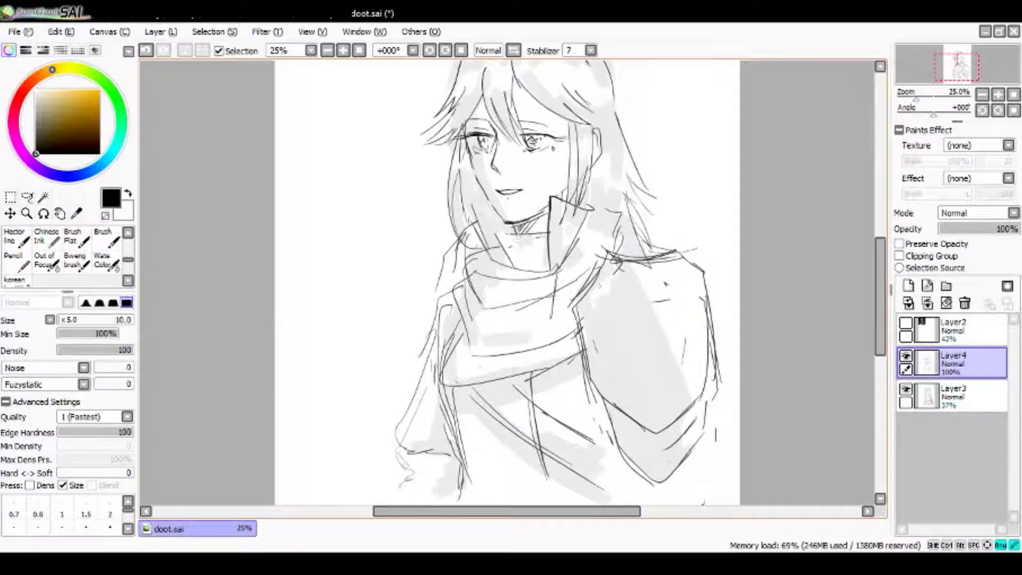
key("b")
left_click_drag(472, 210, 494, 203)
key("ctrl+z")
left_click_drag(484, 166, 474, 196)
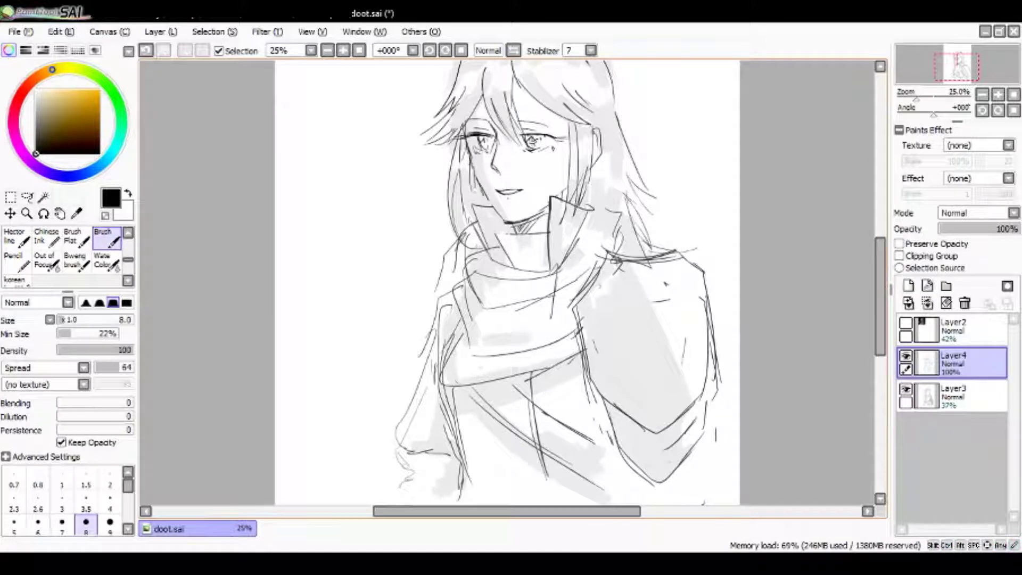
Step: Clean up the shoulder line and erase the stray marks and rough outer edge of the shoulder armor with a size 55 eraser
key("e")
key("b")
key("e")
key("b")
key("ctrl+z")
key("e")
mouse_move(612, 269)
left_mouse_down()
mouse_move(671, 290)
mouse_move(687, 368)
left_mouse_up()
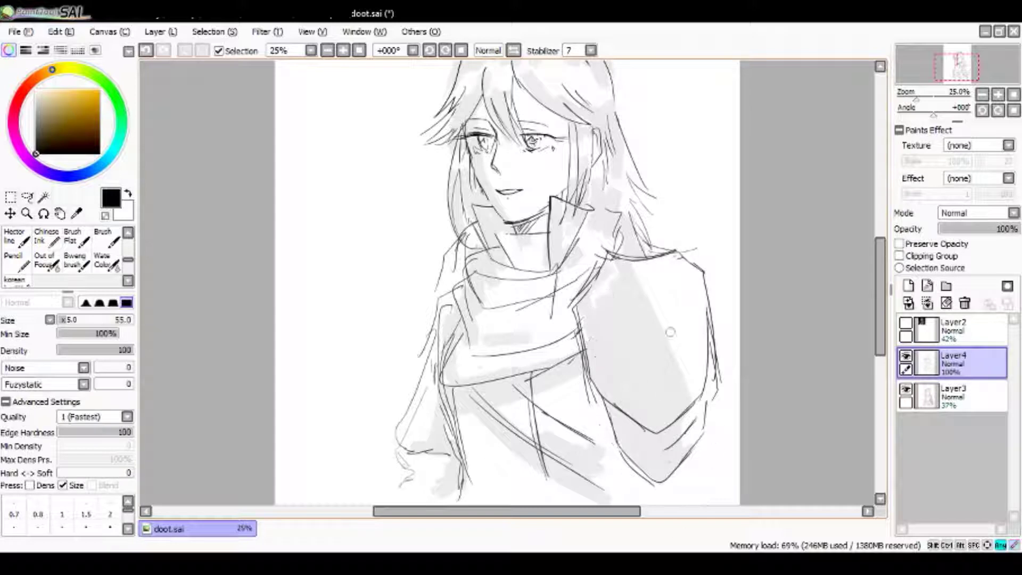
left_click_drag(707, 272, 714, 361)
key("b")
Step: Sketch the short arm and torso lines that continue below the shoulder armor
scroll(666, 298, "down", 3)
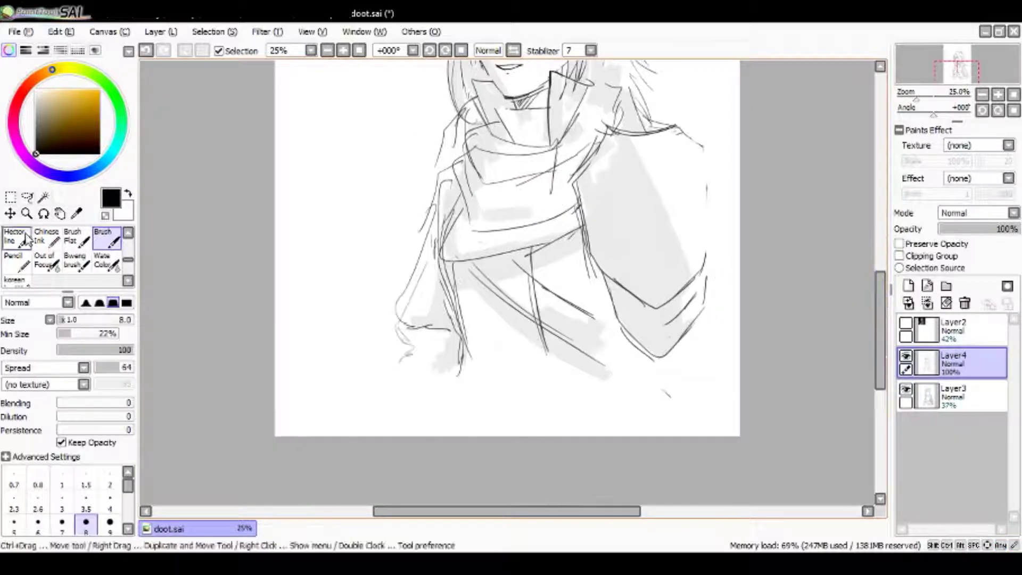
key("ctrl+z")
left_click_drag(605, 276, 618, 369)
key("e")
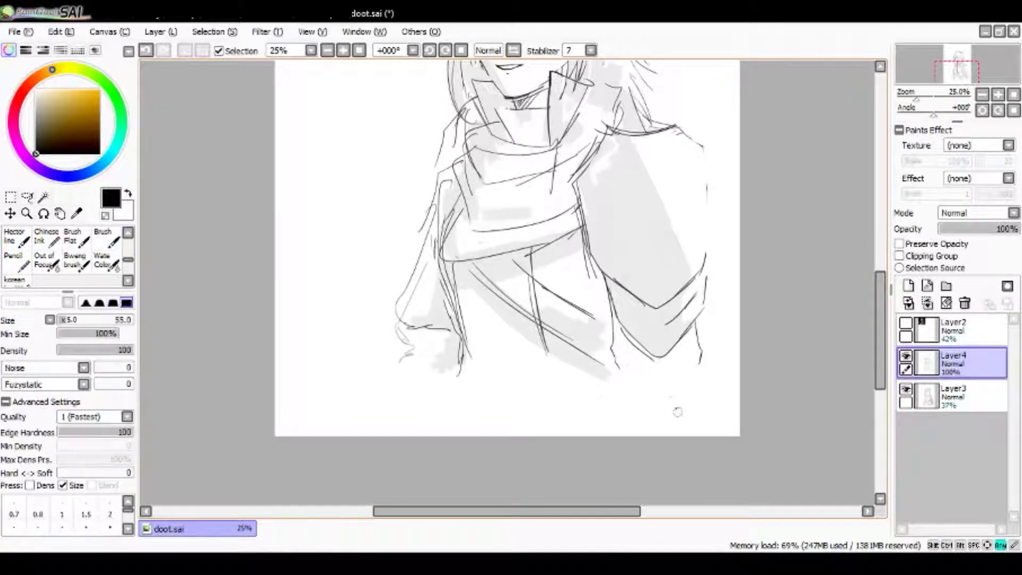
Step: Erase the rough lines of the far arm and sketch a new arm outline with its cuff
mouse_move(419, 320)
left_mouse_down()
mouse_move(407, 264)
mouse_move(434, 171)
mouse_move(432, 241)
mouse_move(453, 333)
left_mouse_up()
key("b")
key("e")
left_click_drag(453, 112, 404, 282)
key("b")
key("ctrl+z")
key("ctrl+z")
left_click_drag(468, 158, 405, 353)
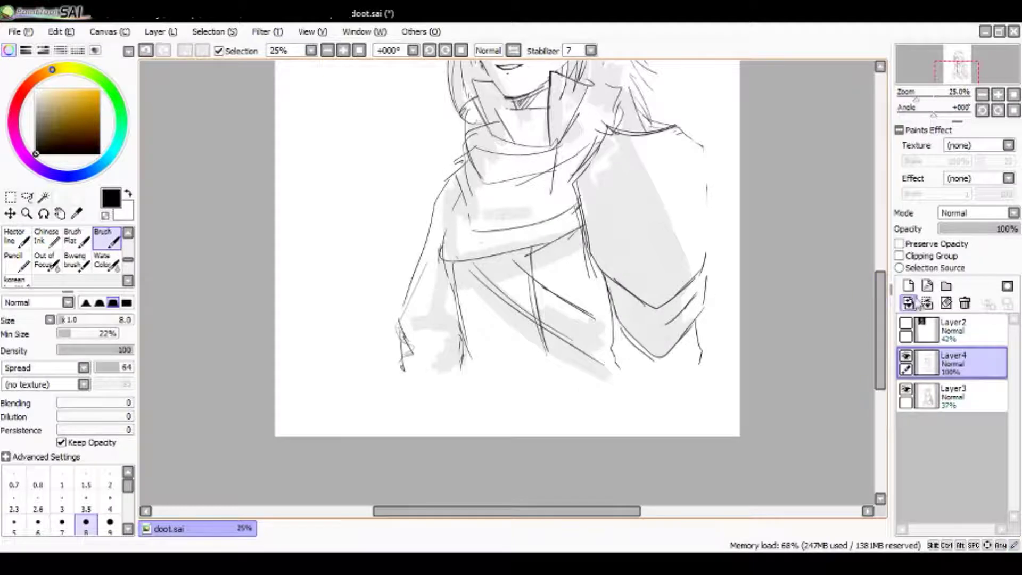
Step: Erase the rough crossing lines on the scarf and redraw its folds and the edge beside the shoulder armor
scroll(506, 282, "up", 3)
key("e")
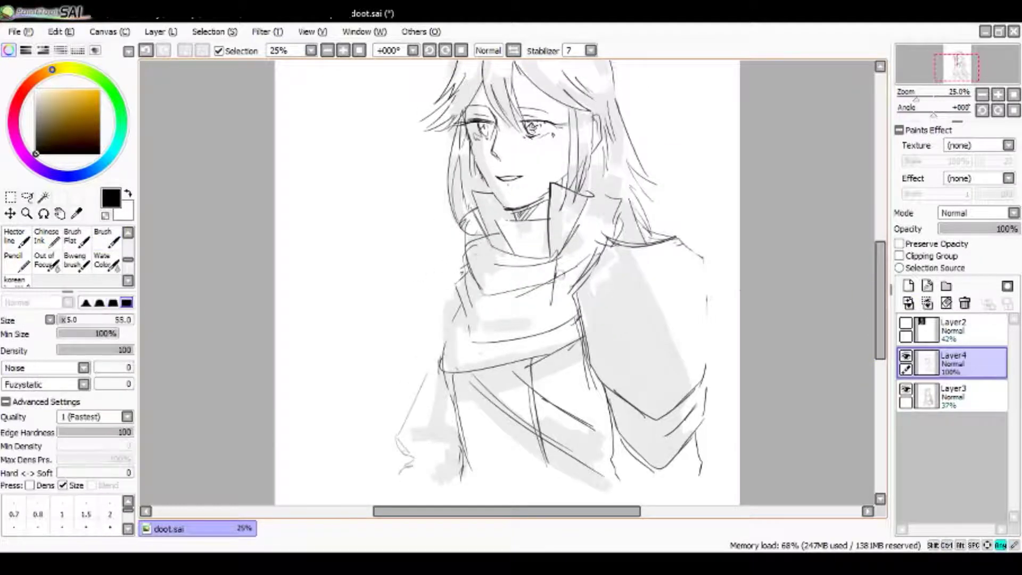
mouse_move(585, 243)
left_mouse_down()
mouse_move(580, 369)
mouse_move(580, 394)
left_mouse_up()
key("b")
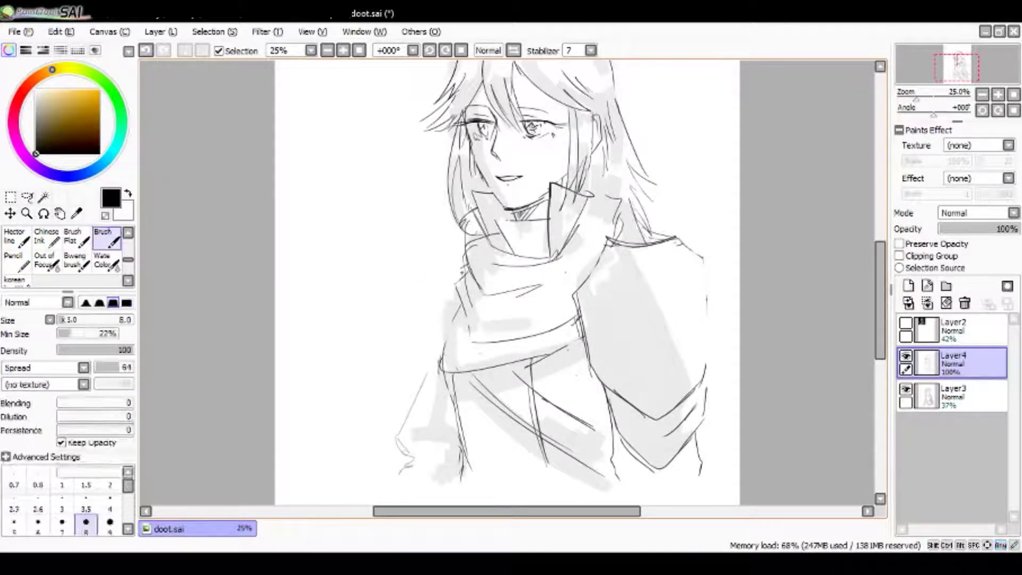
key("e")
key("b")
mouse_move(591, 248)
left_mouse_down()
mouse_move(565, 282)
mouse_move(578, 319)
left_mouse_up()
key("e")
key("b")
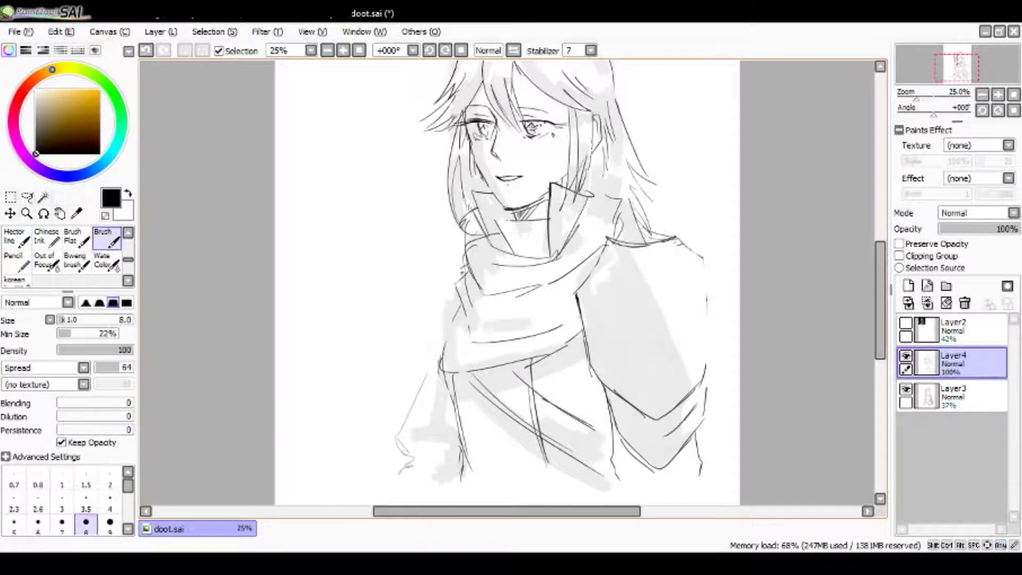
Step: Sketch a parallel trim line along the pointed lower plate of the shoulder armor
key("e")
key("b")
key("ctrl+z")
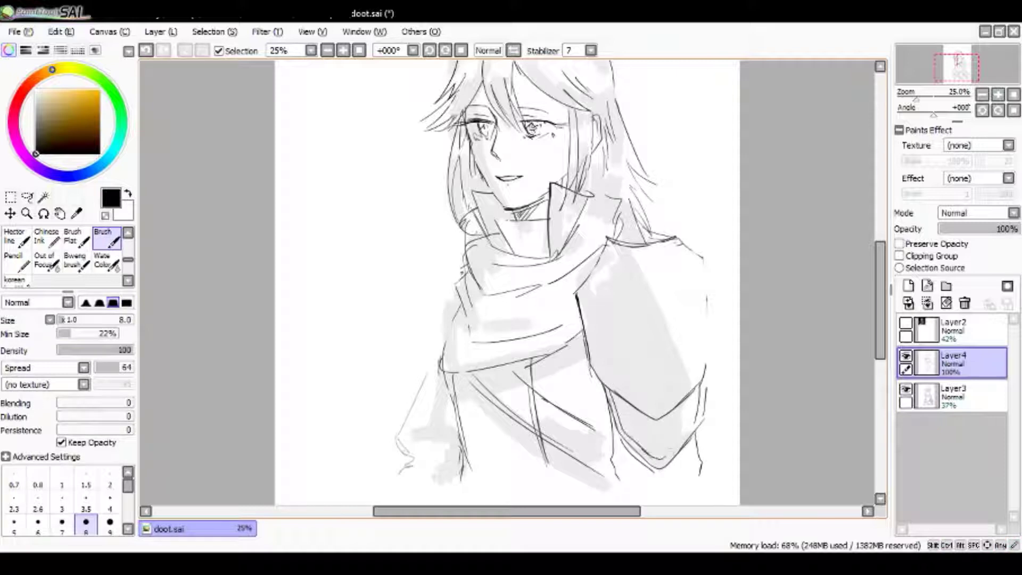
key("ctrl+y")
key("ctrl+z")
Step: Redraw the curved outer edge of the shoulder armor
key("e")
key("b")
mouse_move(707, 261)
left_mouse_down()
mouse_move(711, 339)
mouse_move(700, 382)
left_mouse_up()
key("ctrl+z")
Step: Redraw the outline of the far arm from the scarf down to the sleeve cuff
key("e")
key("b")
left_click_drag(461, 274, 405, 450)
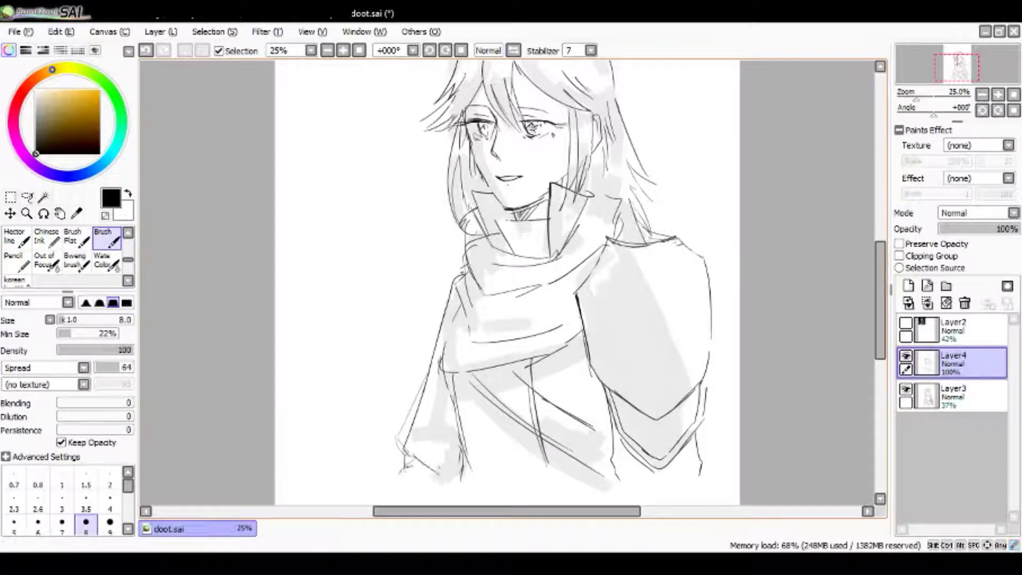
Step: Erase the vertical line crossing the diagonal chest strap and redraw the strap's upper edge as one clean line
key("e")
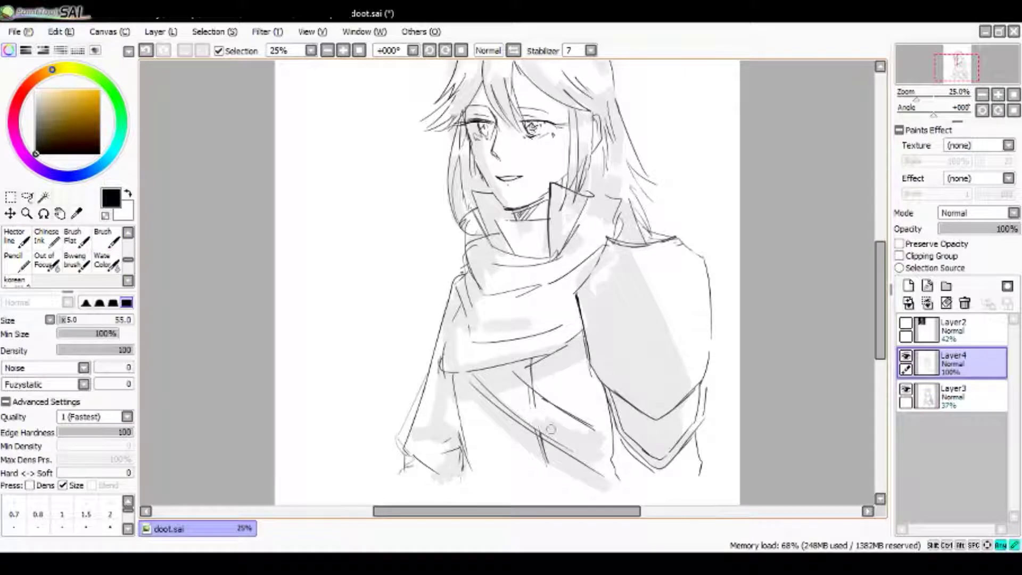
key("b")
key("ctrl+z")
key("e")
key("b")
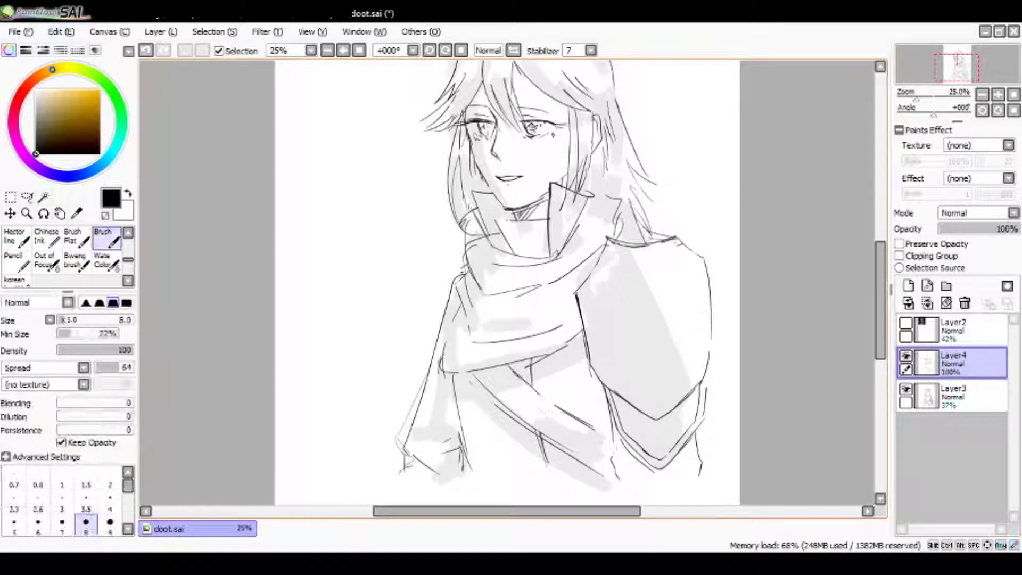
left_click_drag(508, 365, 603, 439)
key("e")
left_click_drag(547, 402, 595, 431)
key("b")
key("e")
key("b")
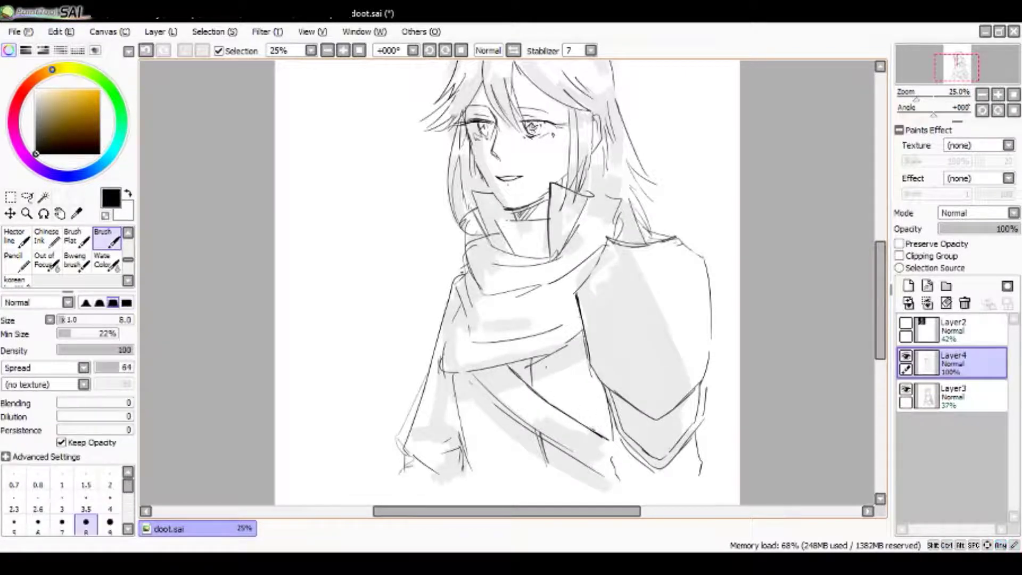
Step: Add parallel second lines to the vertical seams on the torso and save the document
key("e")
key("b")
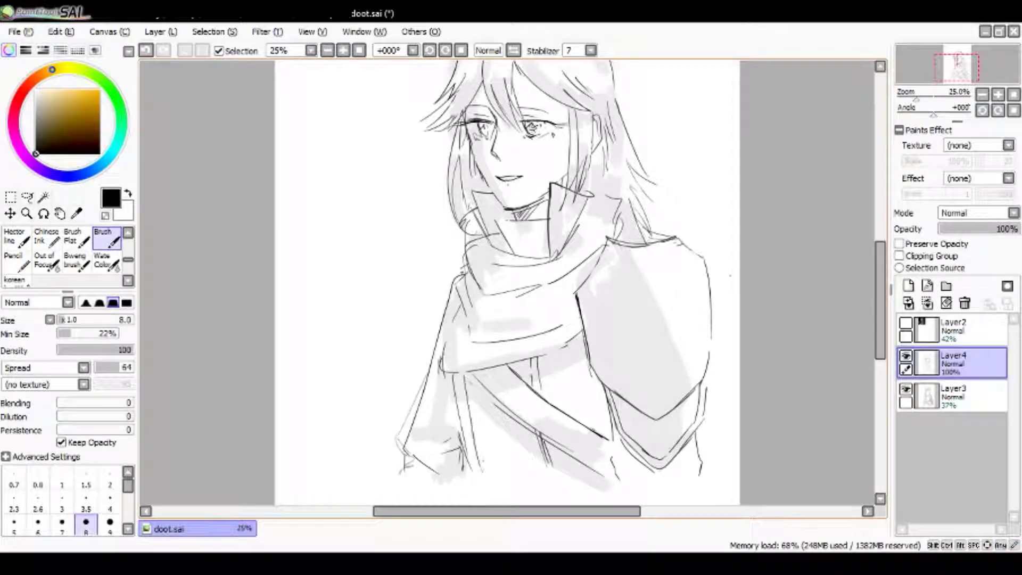
key("ctrl+s")
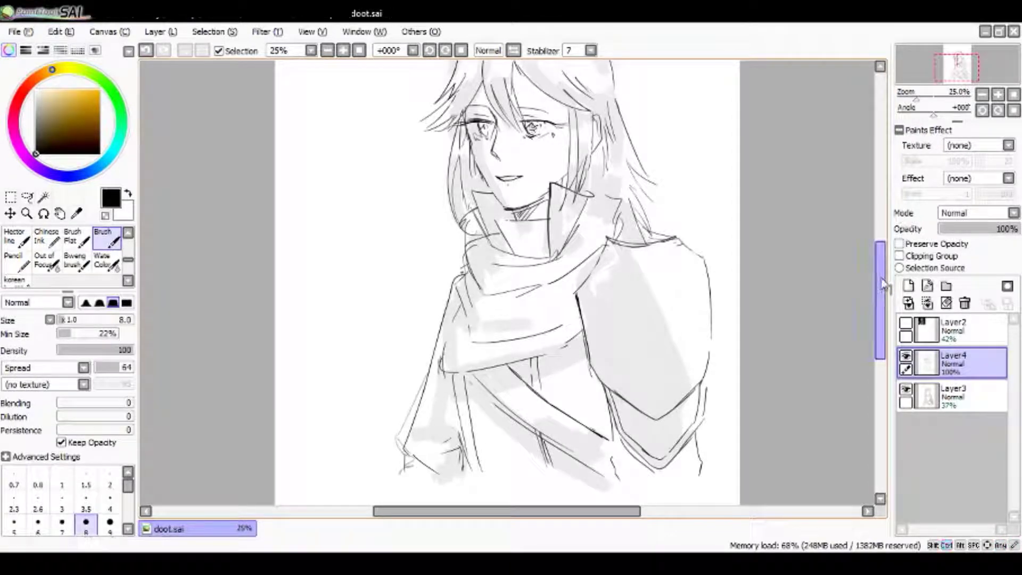
Step: Create a new layer beneath the Layer4 line art and choose a medium blue as the brush color
left_click_drag(884, 285, 882, 241)
left_click(908, 286)
left_click(59, 176)
left_click(51, 99)
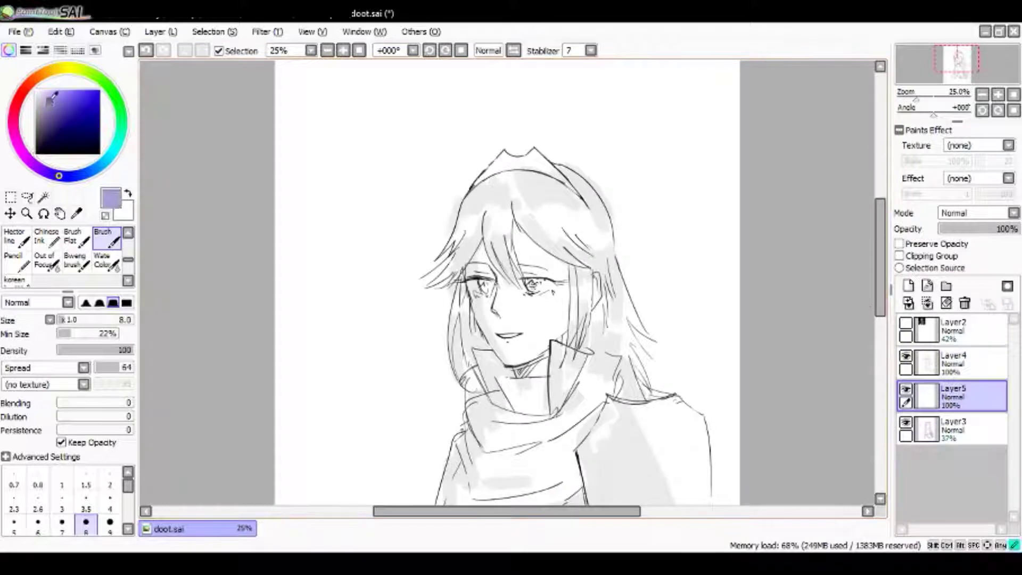
left_click(53, 97)
left_click(69, 175)
left_click(55, 104)
Step: Compare against the Layer2 reference image at 100% opacity, hide it again and pick a muted slate blue
left_click(906, 323)
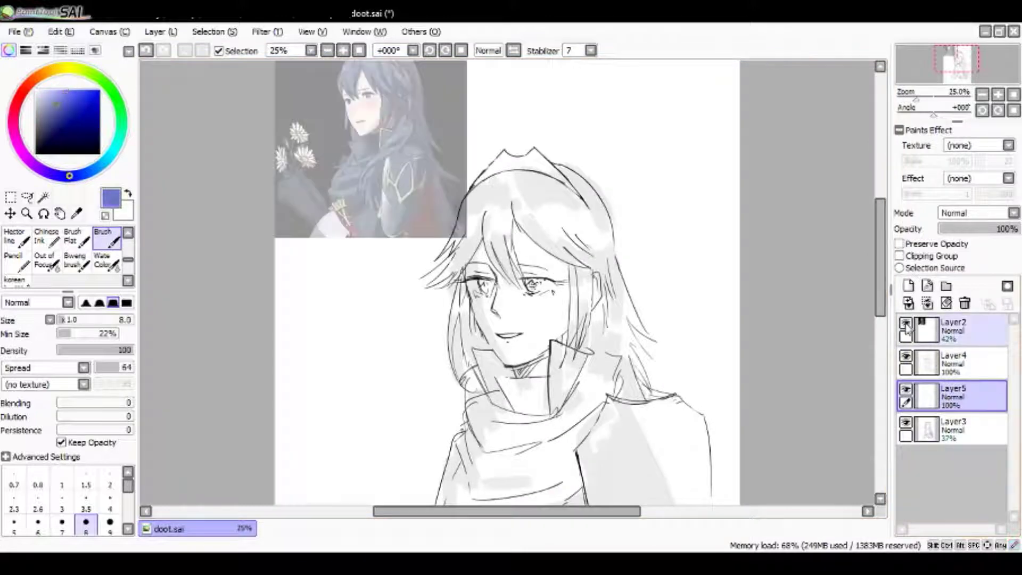
left_click(906, 323)
left_click(906, 323)
left_click(906, 324)
left_click(85, 173)
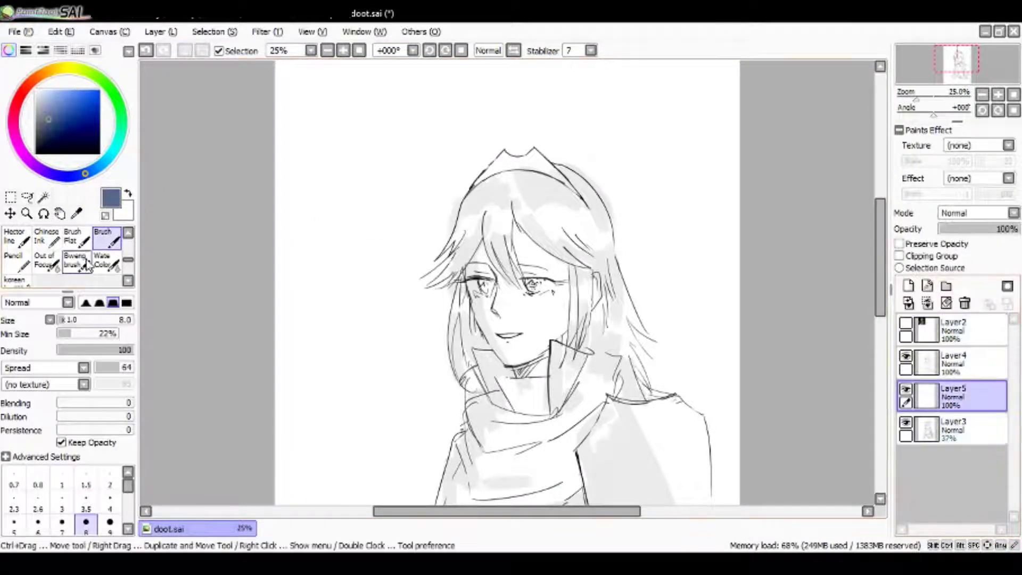
Step: Paint the crown and back of the hair slate blue with the Brush Flat at size 65, erasing spill around the tiara
left_click(75, 236)
mouse_move(482, 185)
left_mouse_down()
mouse_move(463, 227)
mouse_move(506, 175)
mouse_move(527, 173)
mouse_move(557, 181)
mouse_move(583, 218)
left_mouse_up()
key("ctrl+z")
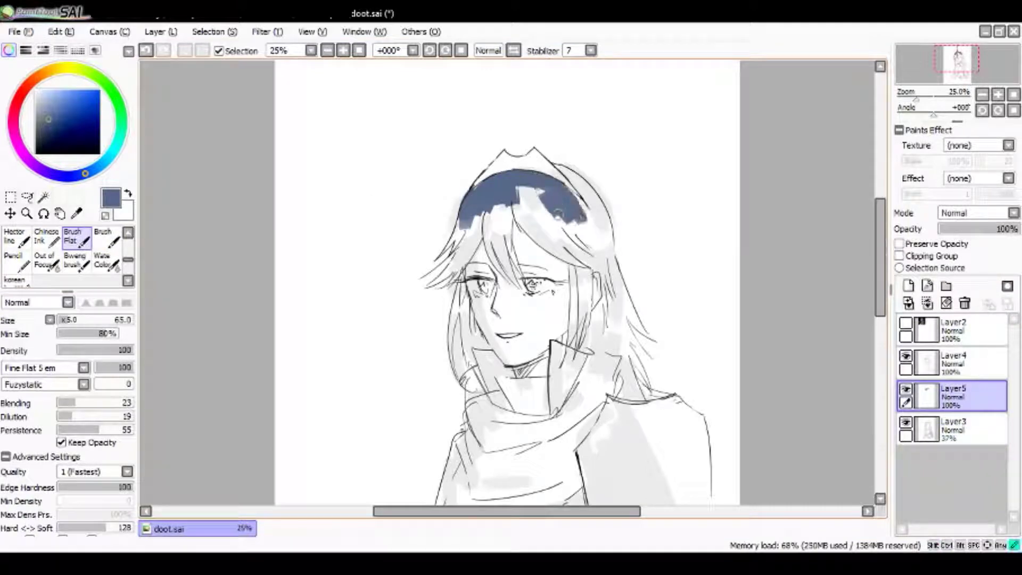
mouse_move(532, 189)
left_mouse_down()
mouse_move(517, 210)
mouse_move(591, 266)
mouse_move(607, 256)
mouse_move(586, 213)
mouse_move(610, 250)
left_mouse_up()
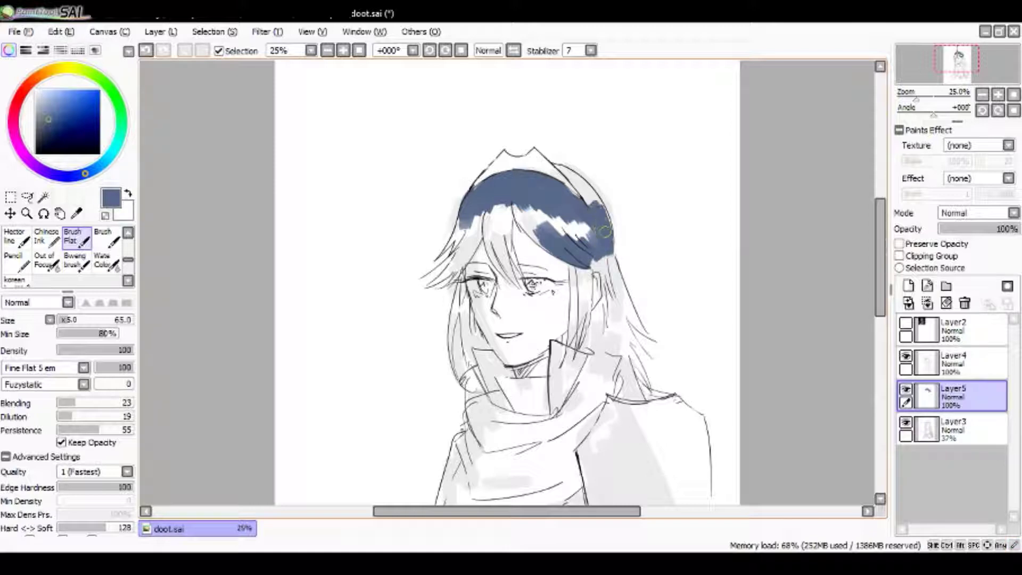
left_click_drag(598, 212, 551, 155)
key("e")
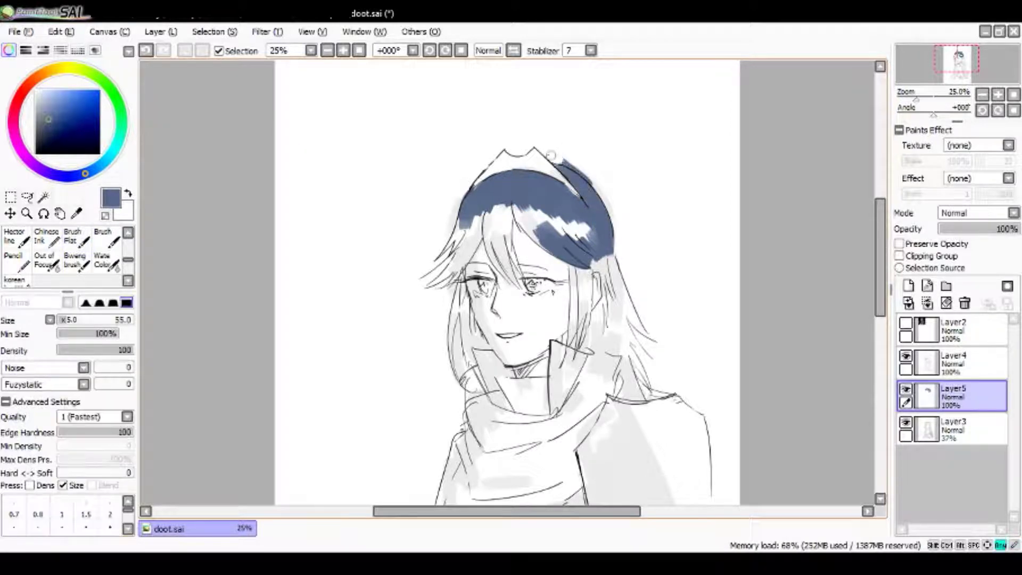
key("e")
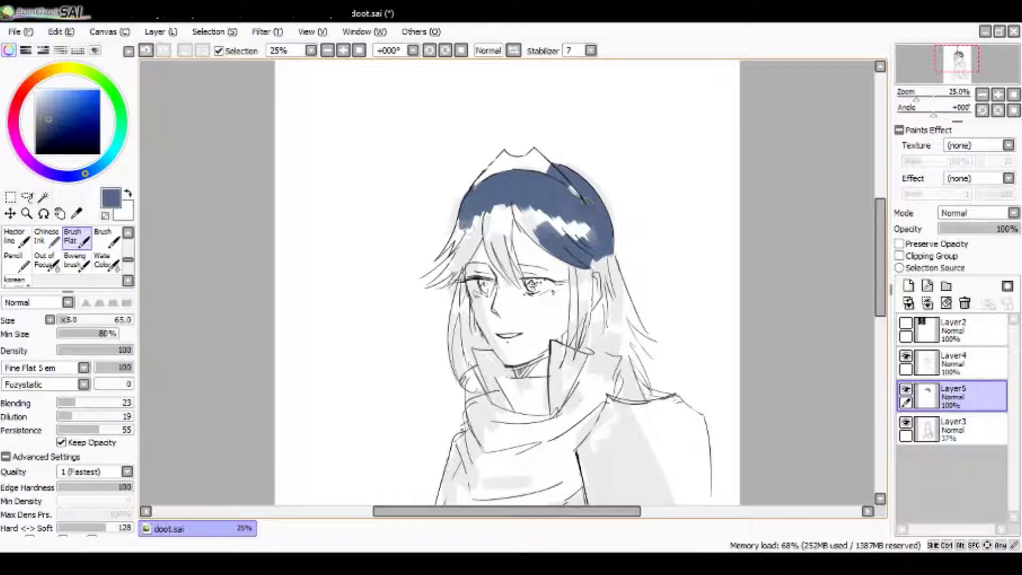
Step: Extend the slate blue over the fringe roots and down the long hair beside the ear to the scarf
left_click_drag(455, 240, 502, 209)
mouse_move(572, 266)
left_mouse_down()
mouse_move(574, 341)
mouse_move(600, 348)
mouse_move(597, 320)
mouse_move(610, 304)
mouse_move(596, 264)
mouse_move(610, 278)
mouse_move(608, 254)
mouse_move(626, 315)
mouse_move(599, 351)
left_mouse_up()
key("ctrl+z")
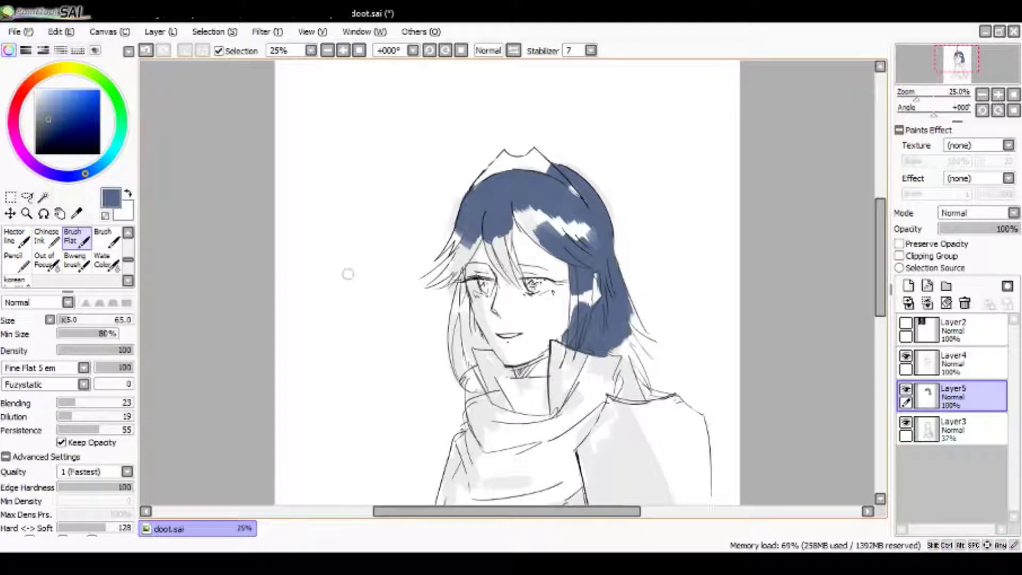
Step: Paint the pointed fringe strands over the forehead and temple with the brush reduced to size 40
key("bracketleft")
key("bracketleft")
key("bracketleft")
mouse_move(435, 266)
left_mouse_down()
mouse_move(452, 274)
mouse_move(471, 251)
mouse_move(456, 240)
mouse_move(508, 277)
left_mouse_up()
key("ctrl+z")
key("ctrl+z")
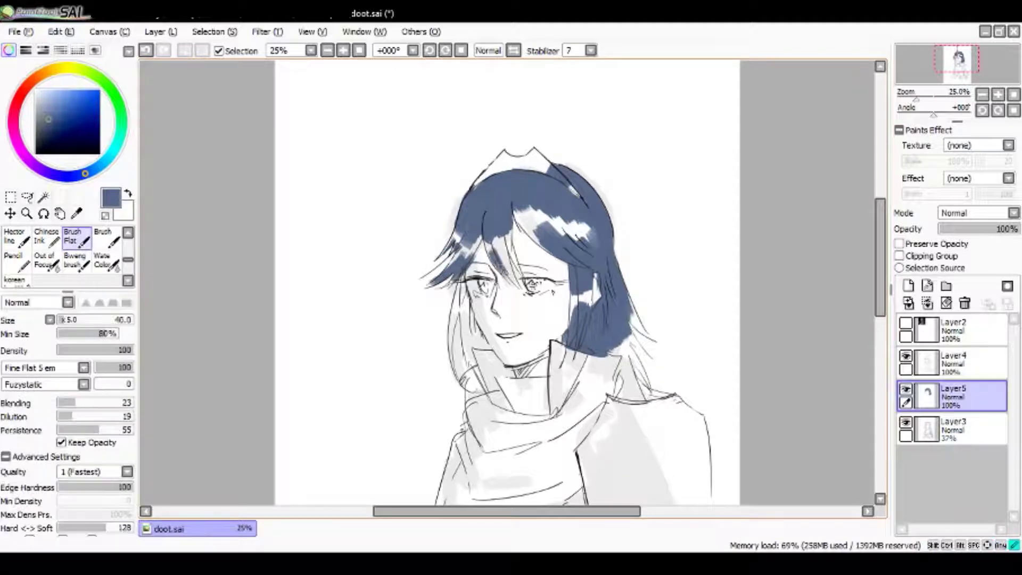
Step: Paint the lock beside the far cheek slate blue and carve thin highlights into the side hair with a size 25 eraser
left_click_drag(881, 258, 881, 284)
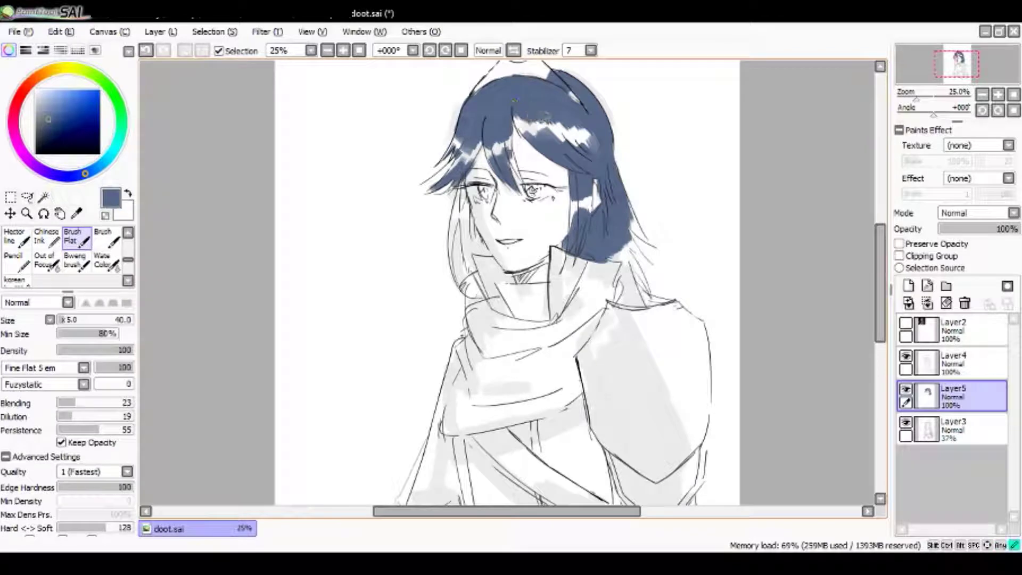
mouse_move(463, 184)
left_mouse_down()
mouse_move(461, 237)
mouse_move(487, 261)
mouse_move(458, 277)
mouse_move(468, 298)
left_mouse_up()
key("e")
key("b")
key("e")
key("bracketleft")
key("bracketleft")
key("bracketleft")
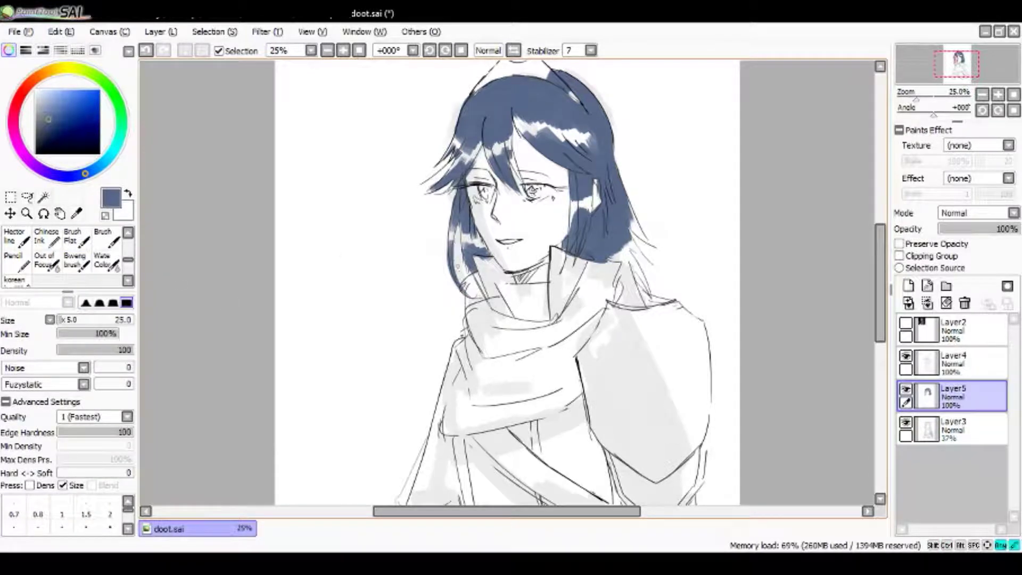
key("b")
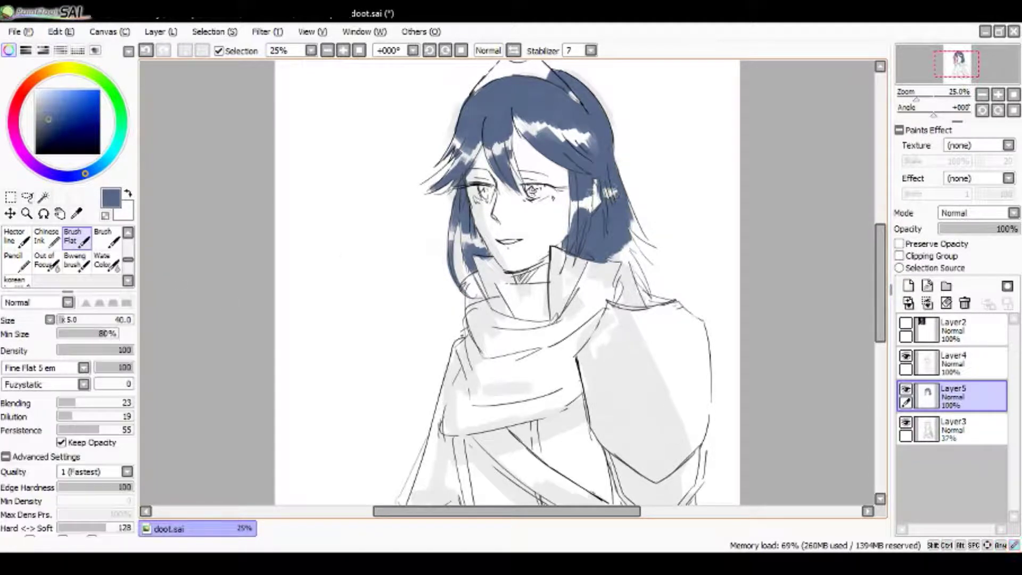
Step: Sample a teal-leaning dark blue from the Layer2 reference image, hide the reference and return to Layer5
left_click(905, 323)
scroll(506, 282, "up", 3)
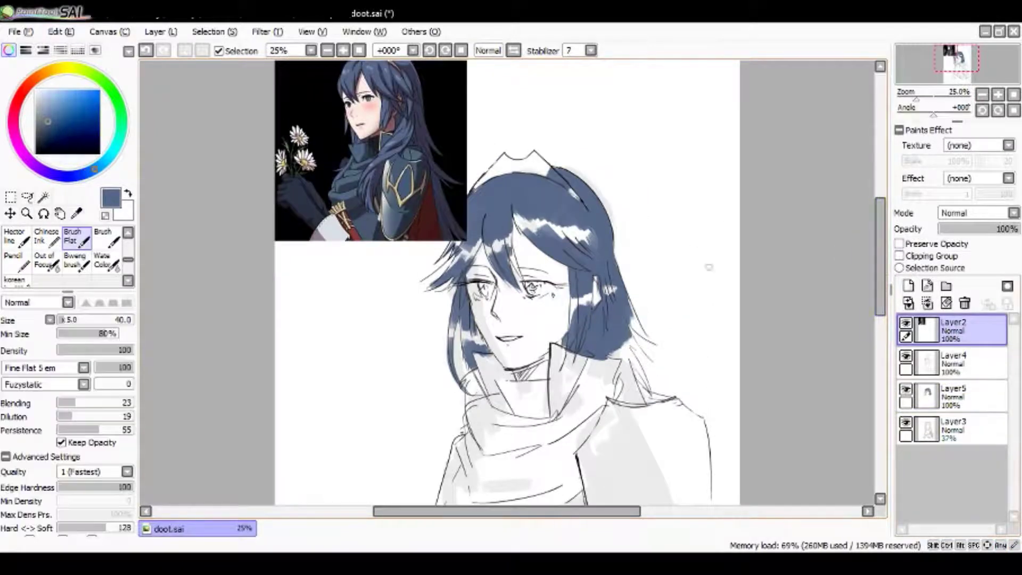
left_click(959, 331)
left_click(905, 322)
left_click(932, 403)
Step: Fill the upper folds of the scarf around the neck with the sampled teal-blue at size 40
mouse_move(554, 346)
left_mouse_down()
mouse_move(559, 416)
mouse_move(554, 348)
mouse_move(559, 400)
left_mouse_up()
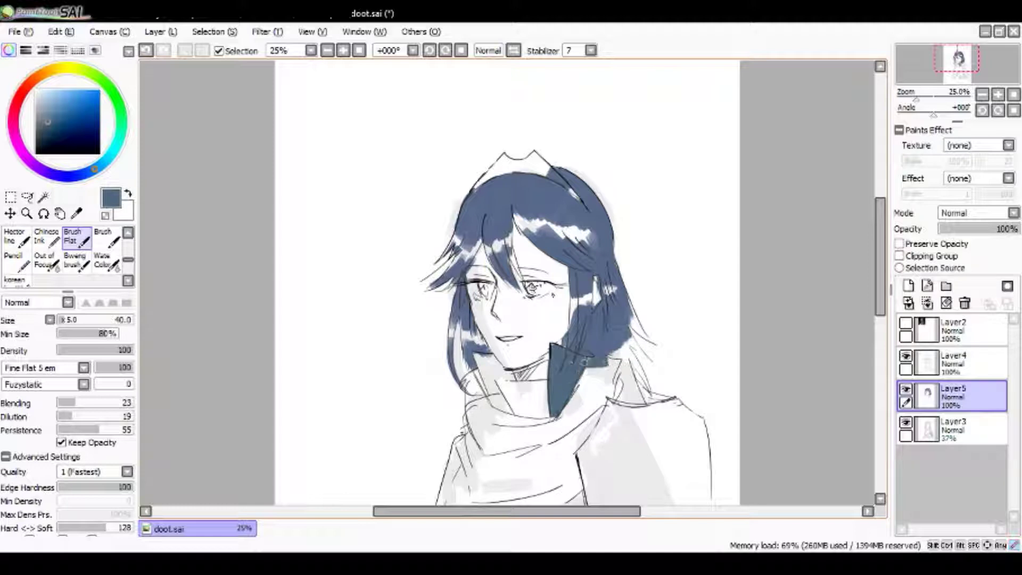
mouse_move(586, 362)
left_mouse_down()
mouse_move(615, 364)
mouse_move(608, 384)
mouse_move(604, 368)
mouse_move(575, 428)
left_mouse_up()
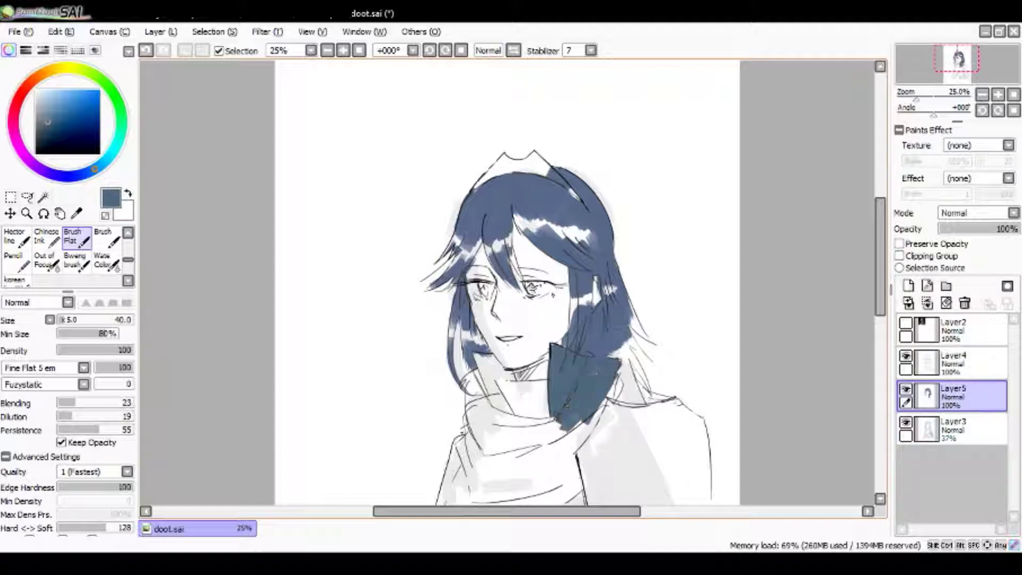
mouse_move(482, 358)
left_mouse_down()
mouse_move(491, 389)
mouse_move(509, 415)
mouse_move(482, 360)
mouse_move(518, 410)
mouse_move(490, 357)
left_mouse_up()
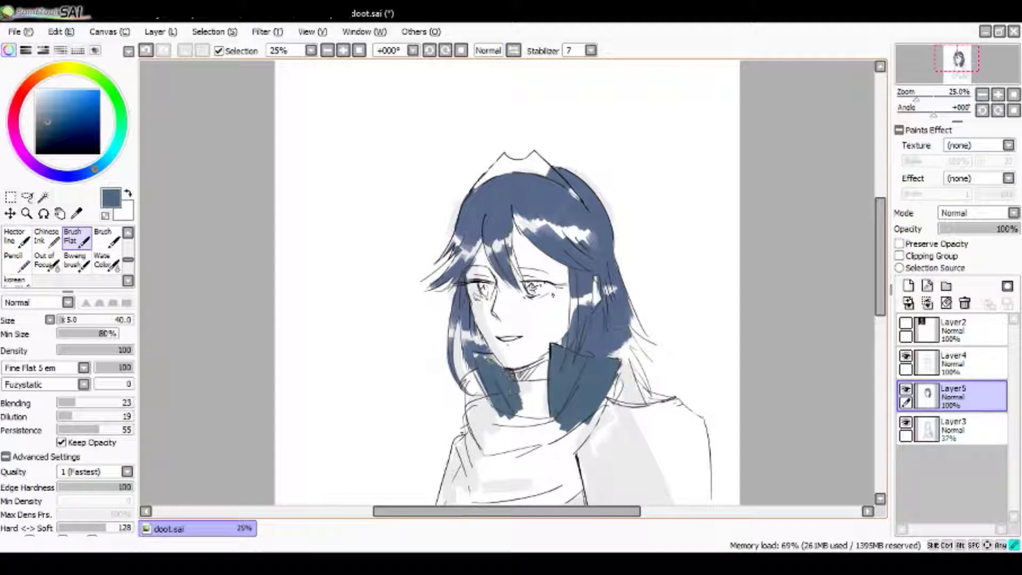
left_click_drag(538, 386, 527, 421)
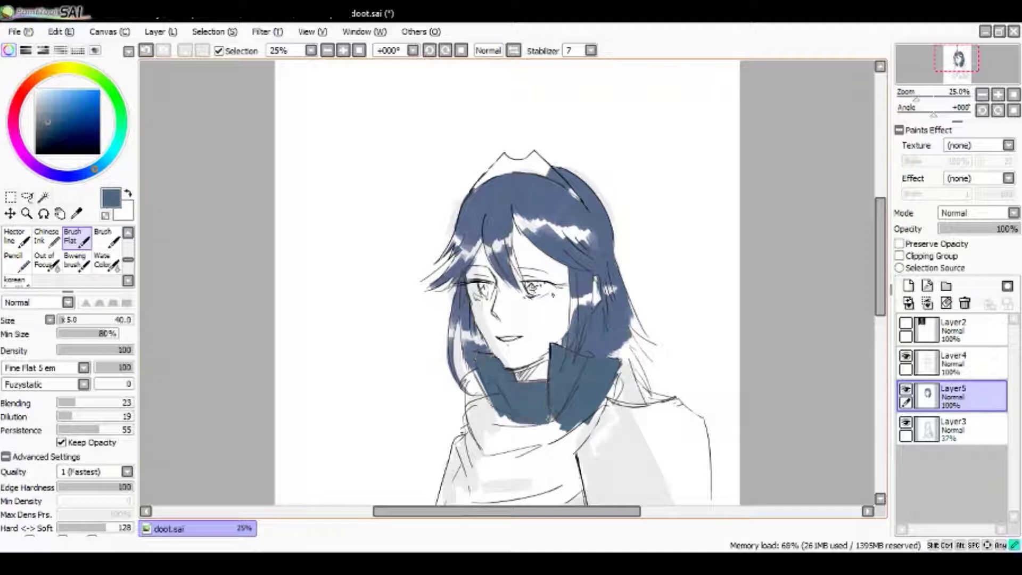
Step: Fill the rest of the scarf down to its lower hem at brush size 105 and set Layer5 to Multiply
scroll(533, 283, "down", 5)
left_click_drag(495, 260, 490, 311)
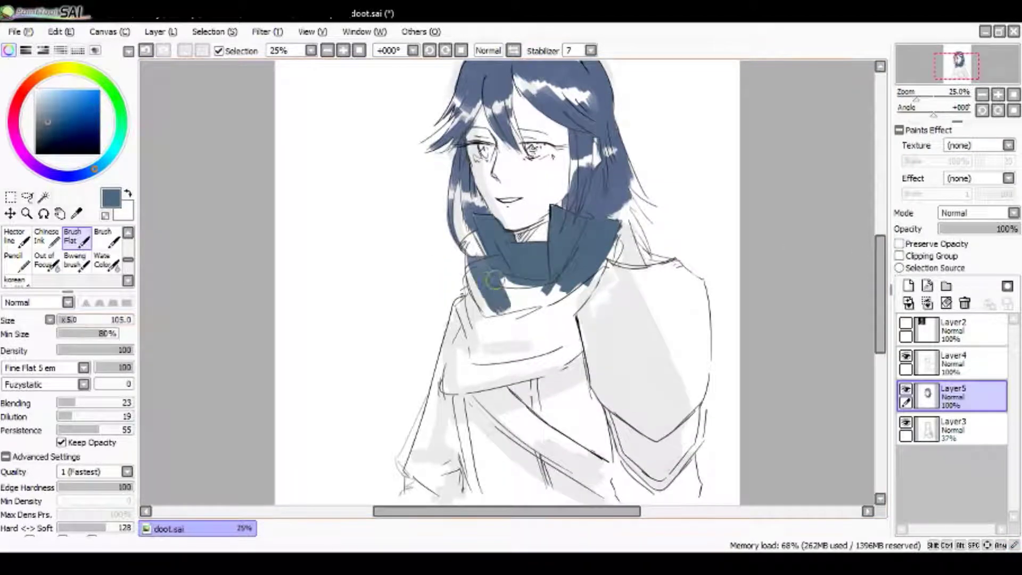
scroll(1014, 213, "down", 1)
mouse_move(474, 234)
left_mouse_down()
mouse_move(501, 327)
mouse_move(553, 298)
mouse_move(547, 331)
mouse_move(570, 362)
mouse_move(464, 384)
mouse_move(538, 343)
mouse_move(524, 356)
mouse_move(469, 298)
mouse_move(447, 394)
left_mouse_up()
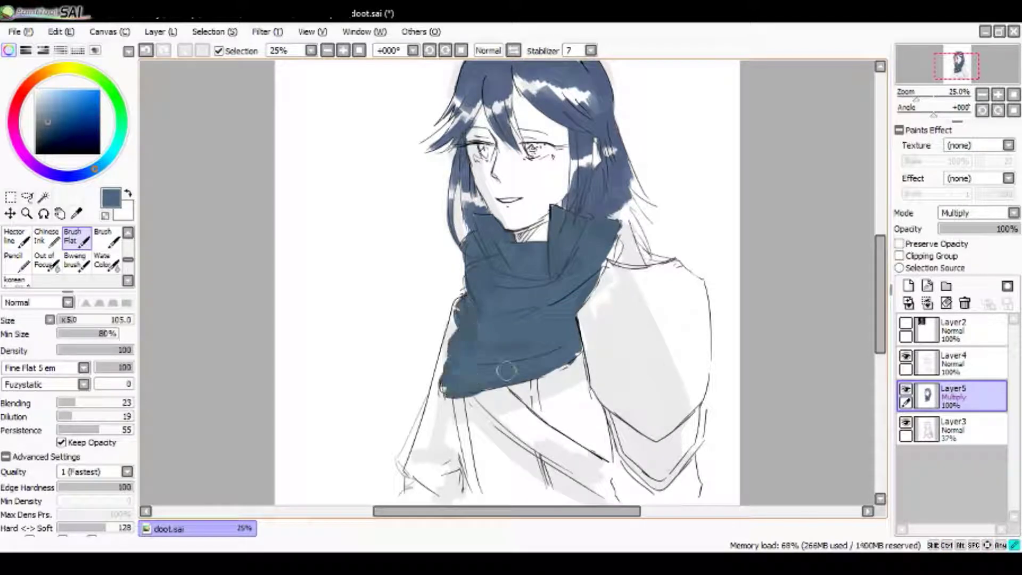
Step: Extend the far shoulder's black outline up to the scarf on Layer4, and add a layer above it, clearing the note written there
left_click(950, 358)
key("b")
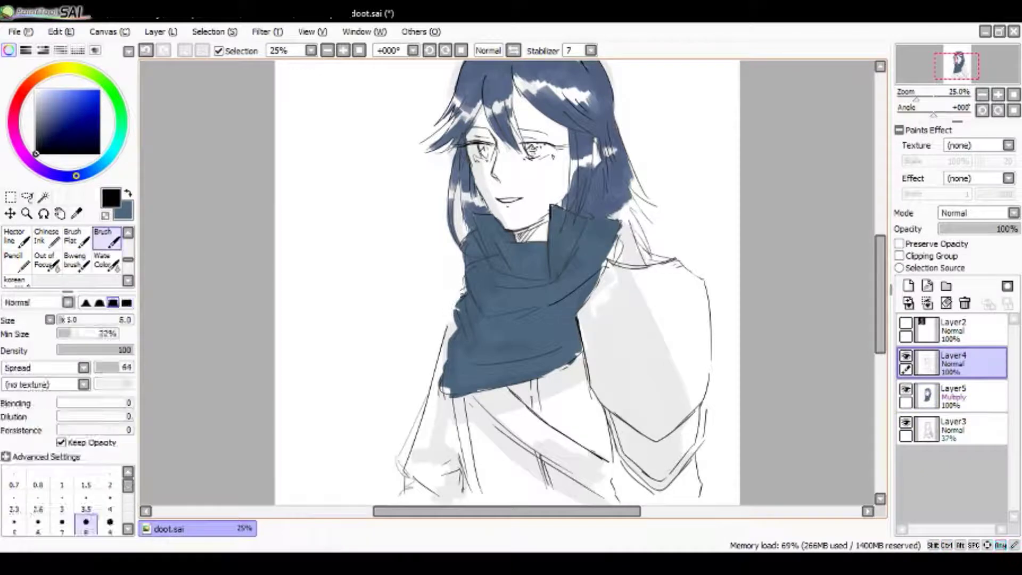
key("h")
key("h")
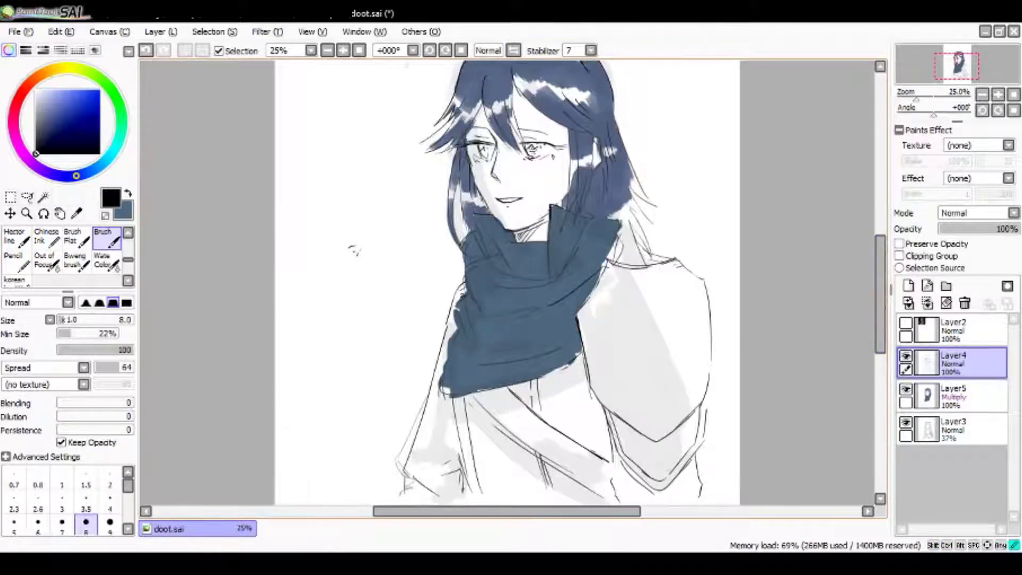
key("ctrl+shift+n")
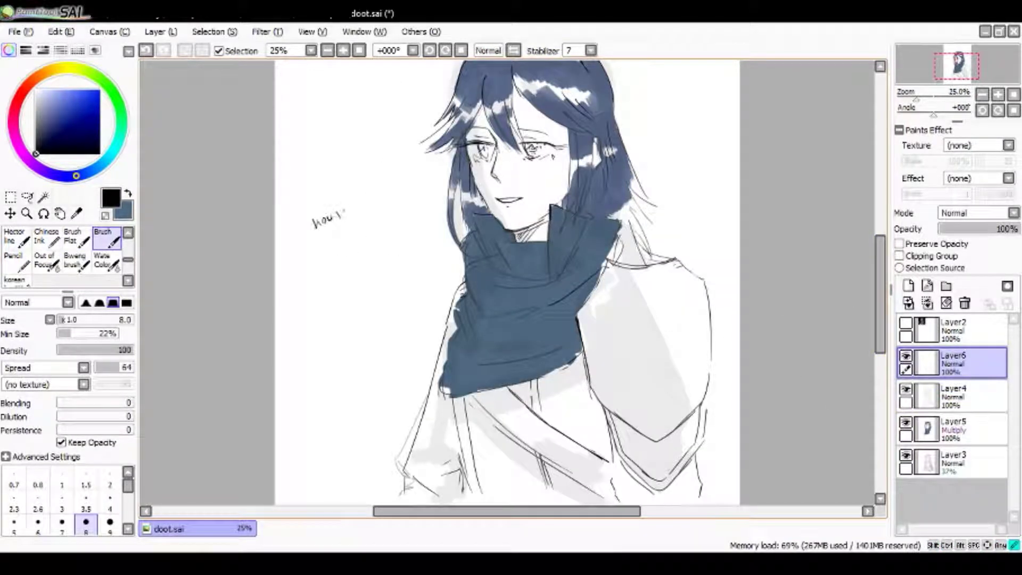
key("Delete")
Step: Fill the shoulder armor and its lower plate with dark blue on Layer5 using the Brush Flat at size 105
left_click(953, 428)
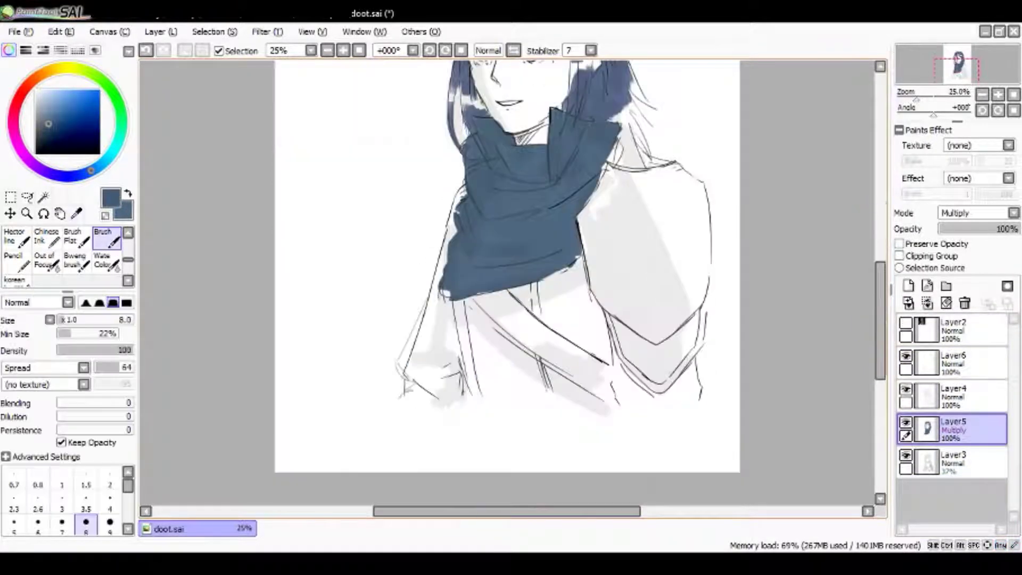
left_click(72, 236)
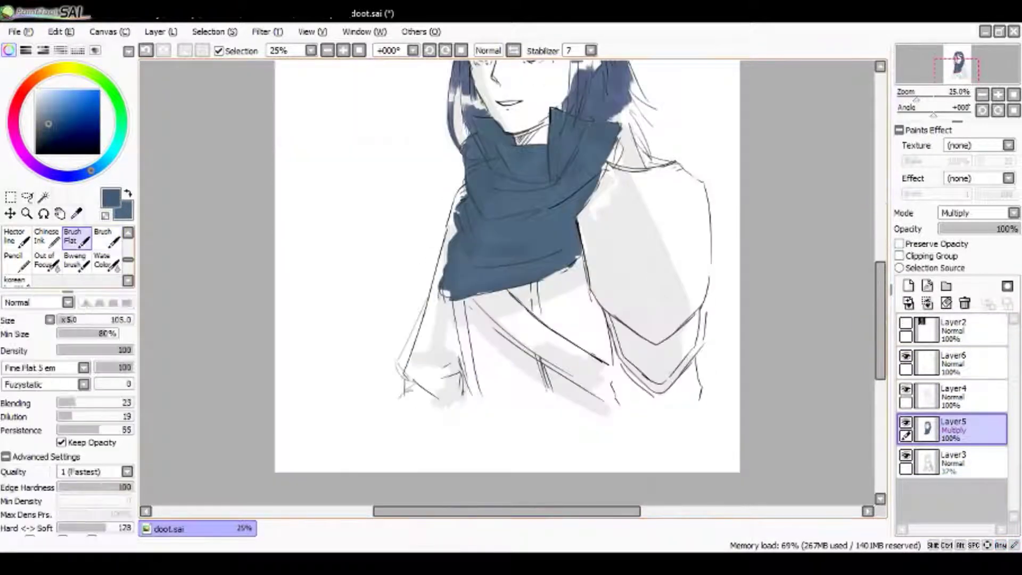
mouse_move(618, 282)
left_mouse_down()
mouse_move(613, 215)
mouse_move(623, 299)
left_mouse_up()
mouse_move(583, 208)
left_mouse_down()
mouse_move(633, 317)
mouse_move(620, 341)
mouse_move(638, 373)
mouse_move(671, 362)
mouse_move(687, 304)
mouse_move(601, 213)
mouse_move(612, 170)
mouse_move(666, 176)
mouse_move(622, 218)
mouse_move(689, 237)
mouse_move(676, 172)
mouse_move(711, 277)
left_mouse_up()
key("e")
key("e")
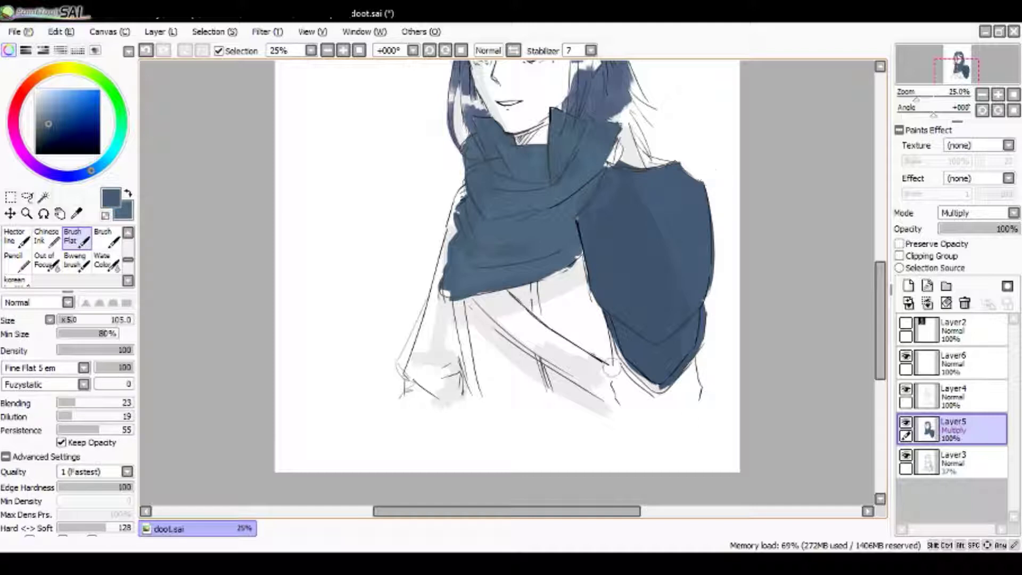
Step: Sample the hair's blue, paint the hair falling behind the scarf to the armor and fill the white gaps in the fringe
left_click(633, 90, "alt")
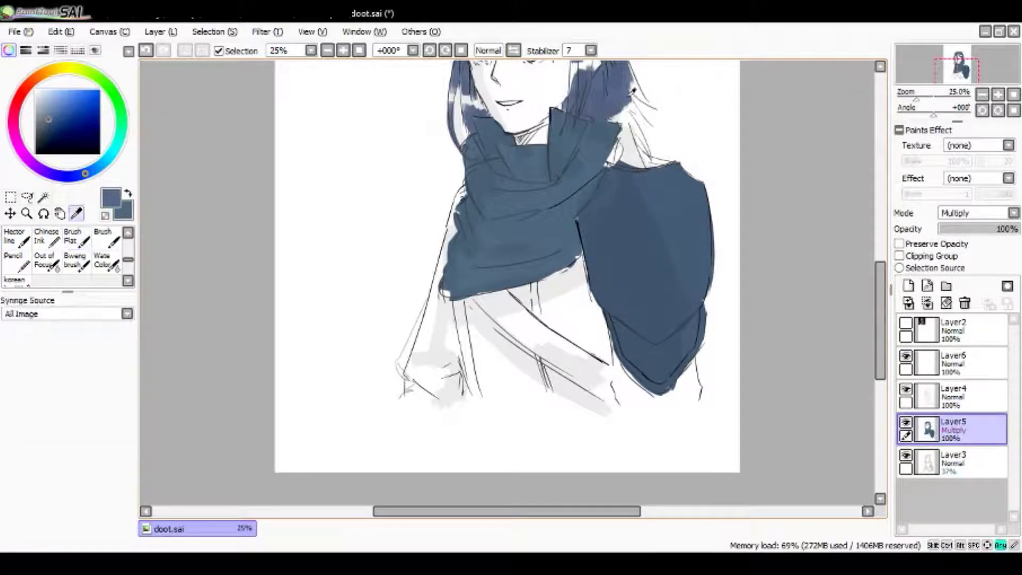
key("ctrl+z")
mouse_move(633, 103)
left_mouse_down()
mouse_move(618, 170)
mouse_move(642, 163)
left_mouse_up()
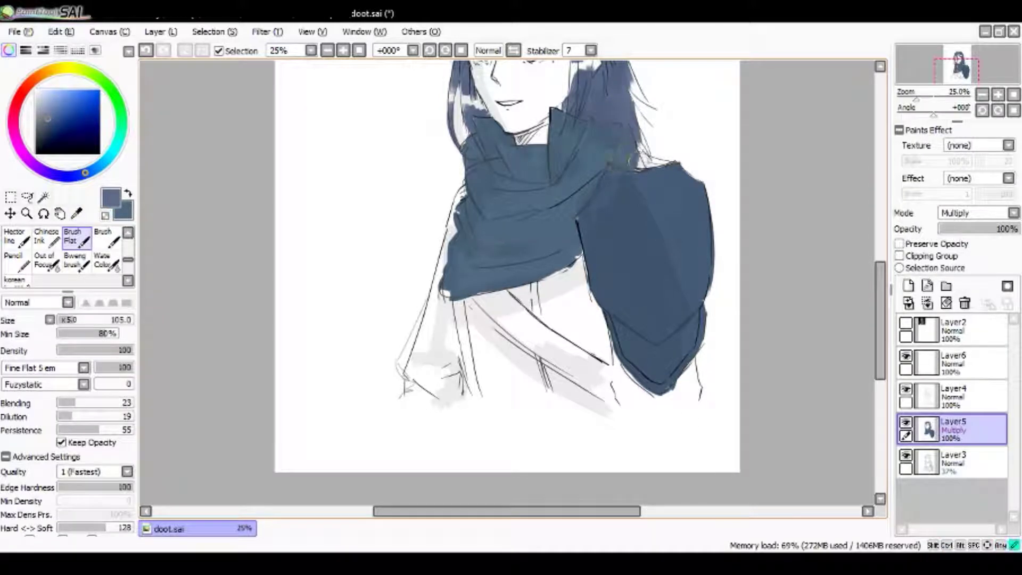
scroll(628, 159, "up", 5)
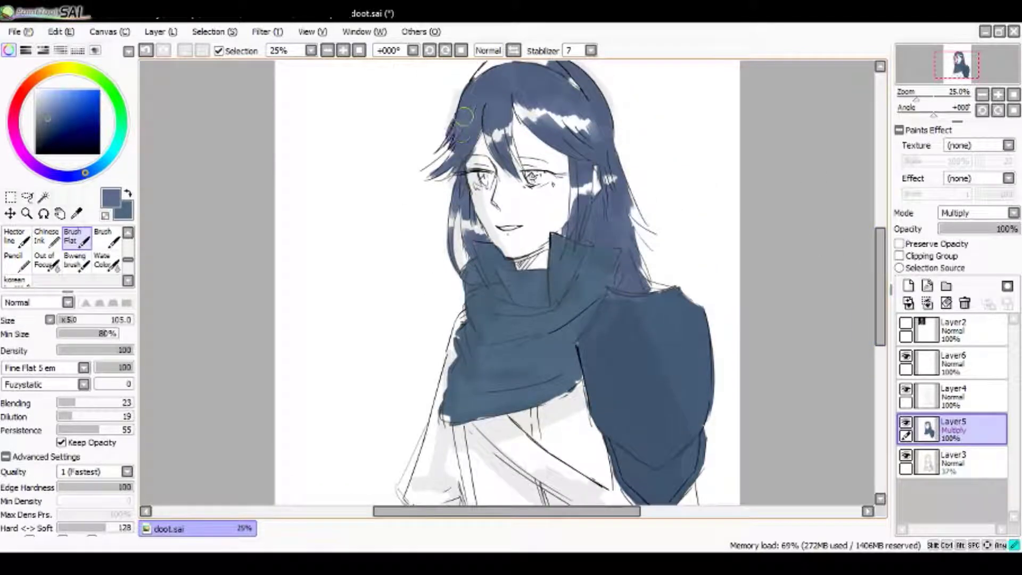
mouse_move(465, 116)
left_mouse_down()
mouse_move(586, 129)
mouse_move(578, 205)
left_mouse_up()
left_click_drag(468, 210, 471, 237)
Step: Fill the side lock and the loose outer strands of the long hair with the brush at size 30
key("alt")
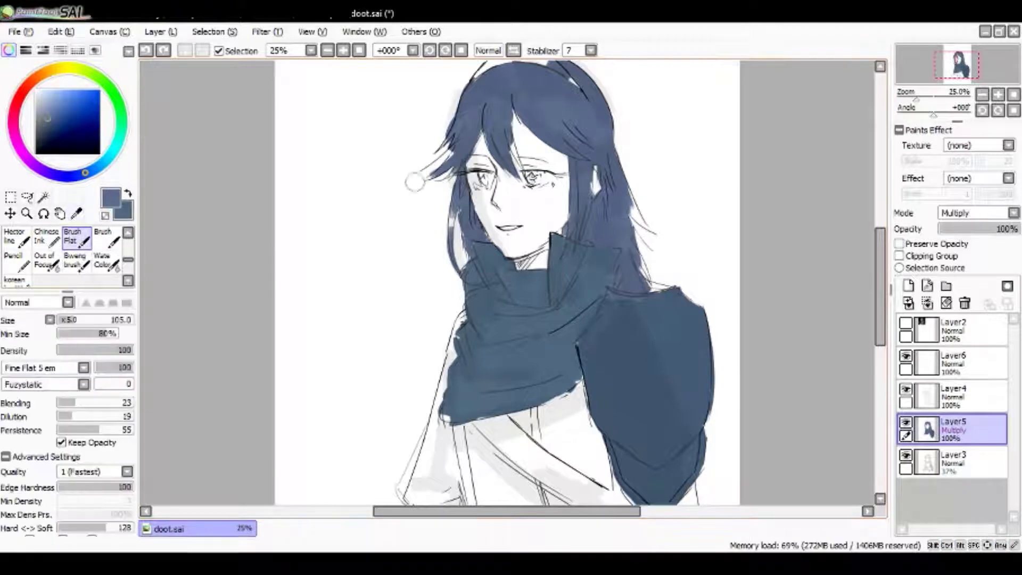
mouse_move(450, 202)
left_mouse_down()
mouse_move(453, 237)
mouse_move(468, 253)
left_mouse_up()
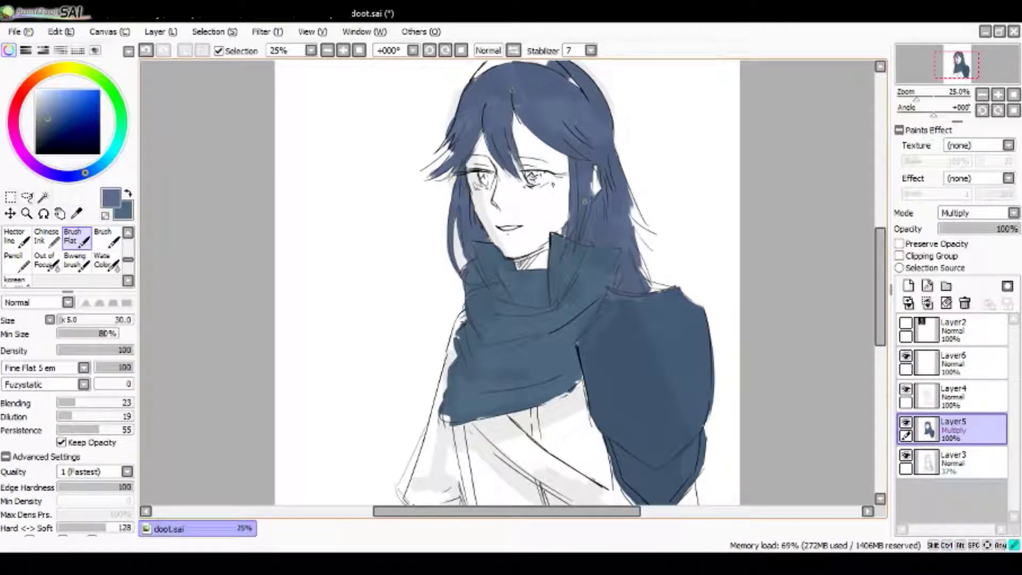
left_click_drag(618, 190, 641, 229)
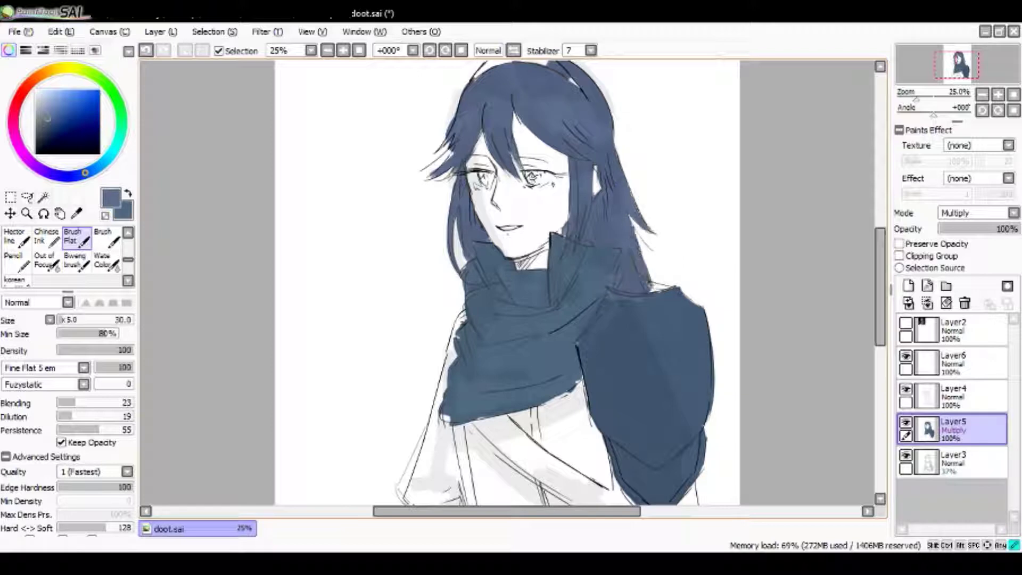
key("b")
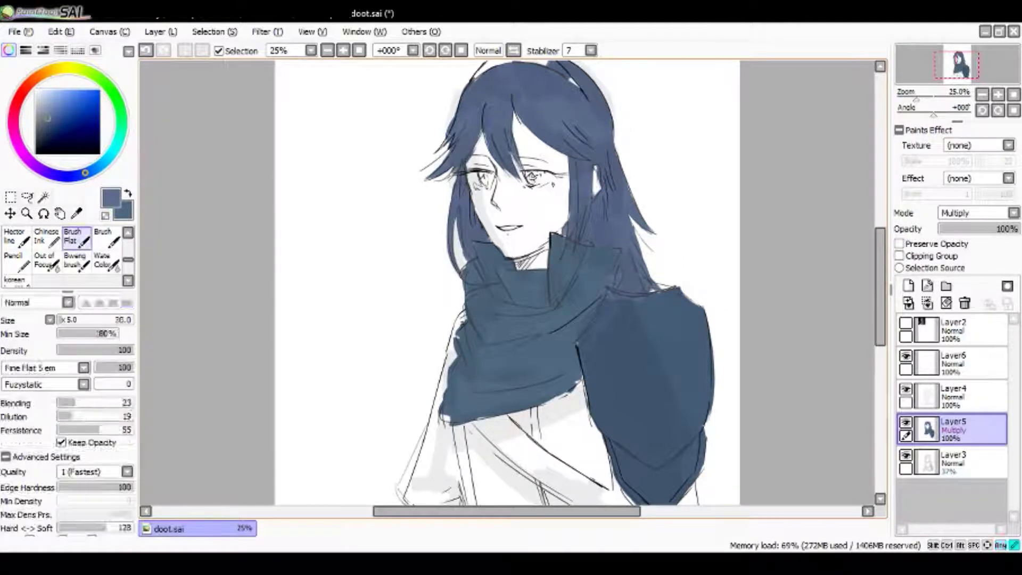
key("n")
Step: Show the Layer2 reference, sample its darker clothing blue, block in a first patch over the lower chest strap and save the document
scroll(507, 282, "up", 1)
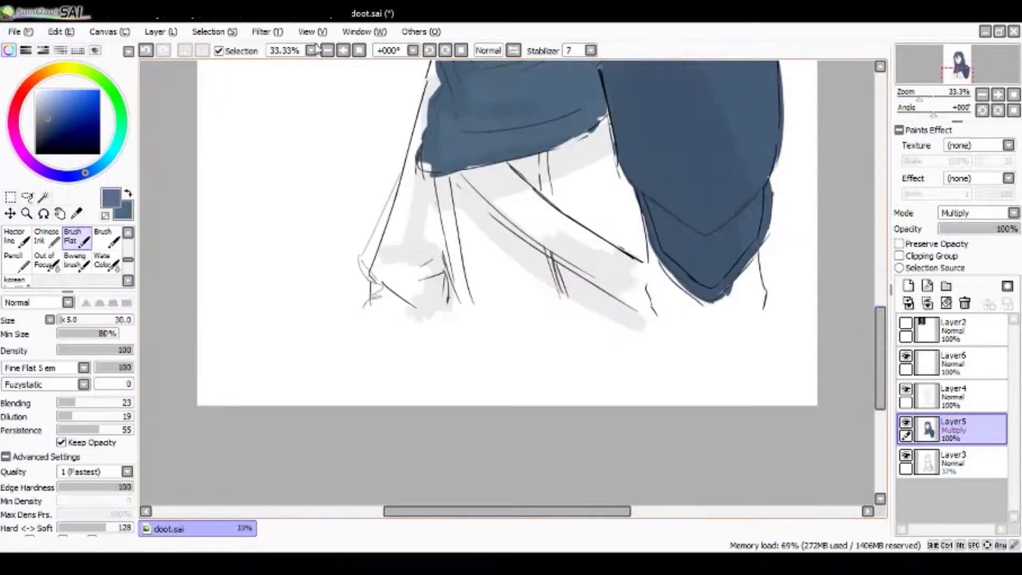
scroll(507, 282, "down", 2)
left_click(905, 322)
key("alt")
left_click(424, 179)
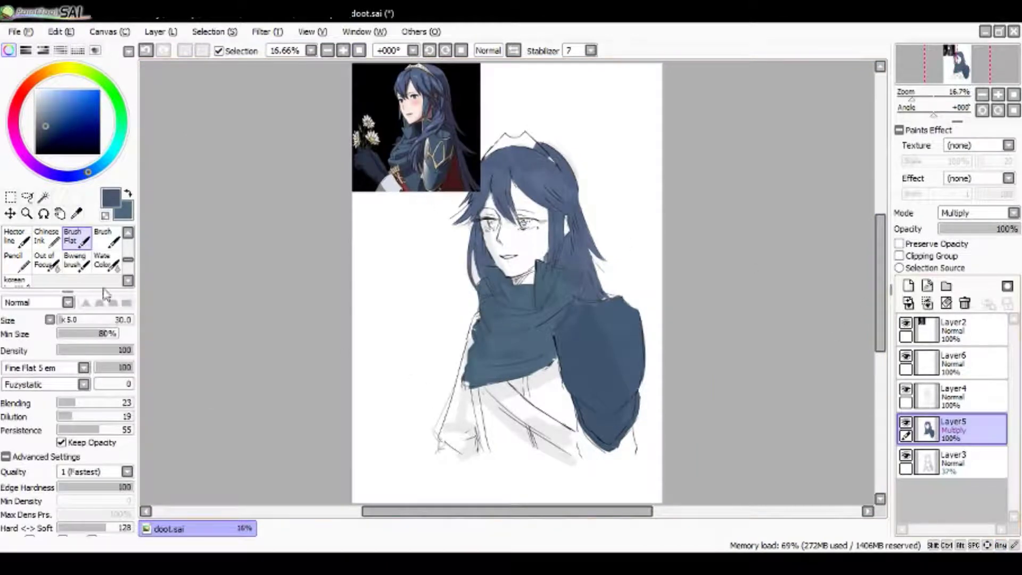
left_click_drag(563, 426, 509, 450)
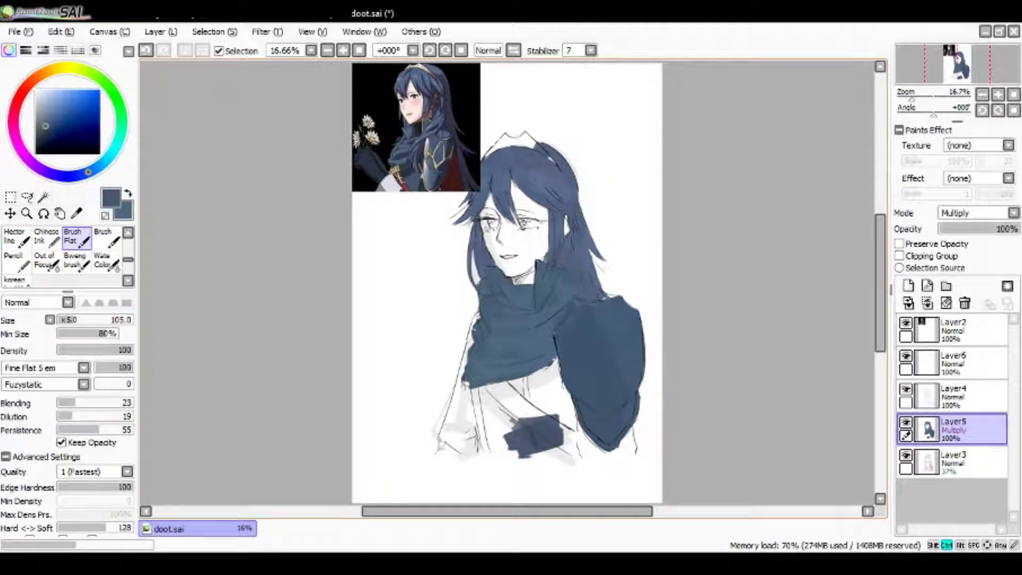
key("ctrl+s")
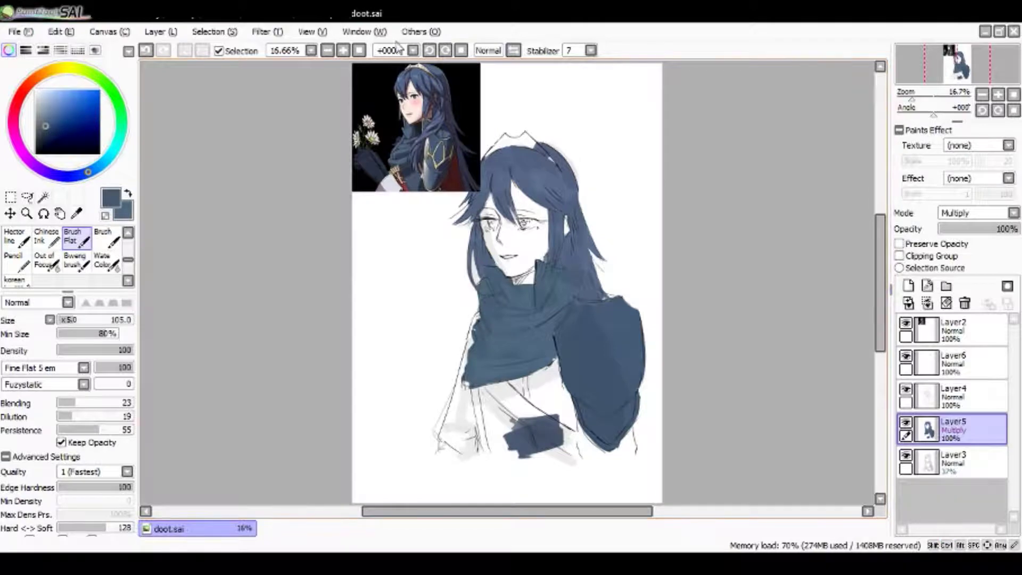
Step: Fill the whole torso, chest strap and sleeve below the scarf with the dark clothing blue
key("ctrl+plus")
scroll(532, 282, "up", 4)
scroll(533, 282, "down", 8)
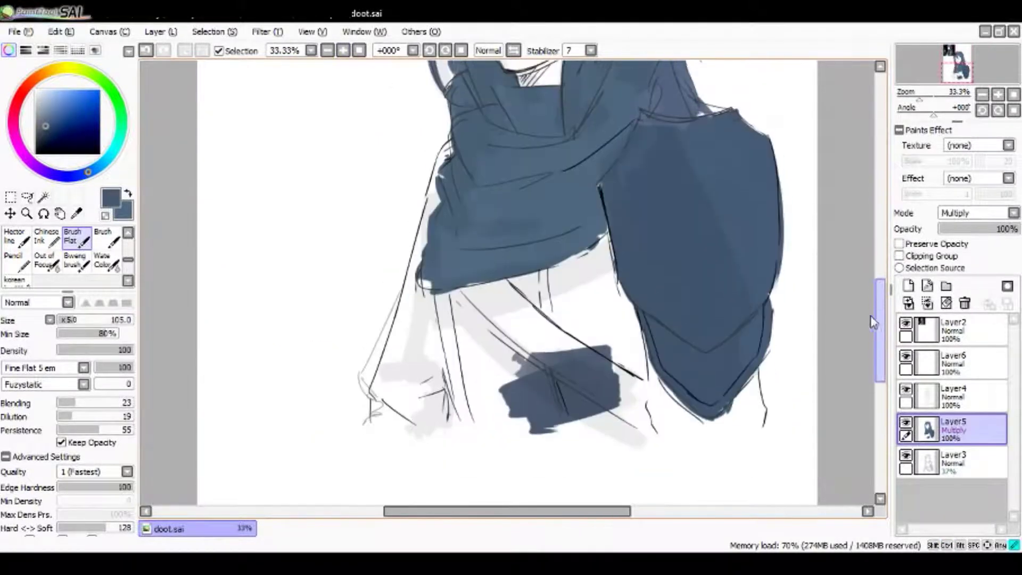
mouse_move(496, 346)
left_mouse_down()
mouse_move(557, 308)
mouse_move(472, 298)
mouse_move(604, 242)
mouse_move(642, 375)
mouse_move(469, 420)
mouse_move(442, 320)
mouse_move(479, 410)
mouse_move(590, 296)
mouse_move(463, 405)
mouse_move(702, 426)
mouse_move(746, 394)
mouse_move(750, 407)
mouse_move(767, 383)
mouse_move(772, 421)
left_mouse_up()
key("e")
key("b")
mouse_move(441, 346)
left_mouse_down()
mouse_move(378, 426)
mouse_move(437, 405)
mouse_move(418, 288)
mouse_move(428, 292)
mouse_move(421, 239)
mouse_move(445, 149)
mouse_move(423, 235)
left_mouse_up()
Step: Tidy the scarf's edges with its own sampled blue at size 40 and select the Layer4 line art
left_click(466, 216, "alt")
key("Page_Down")
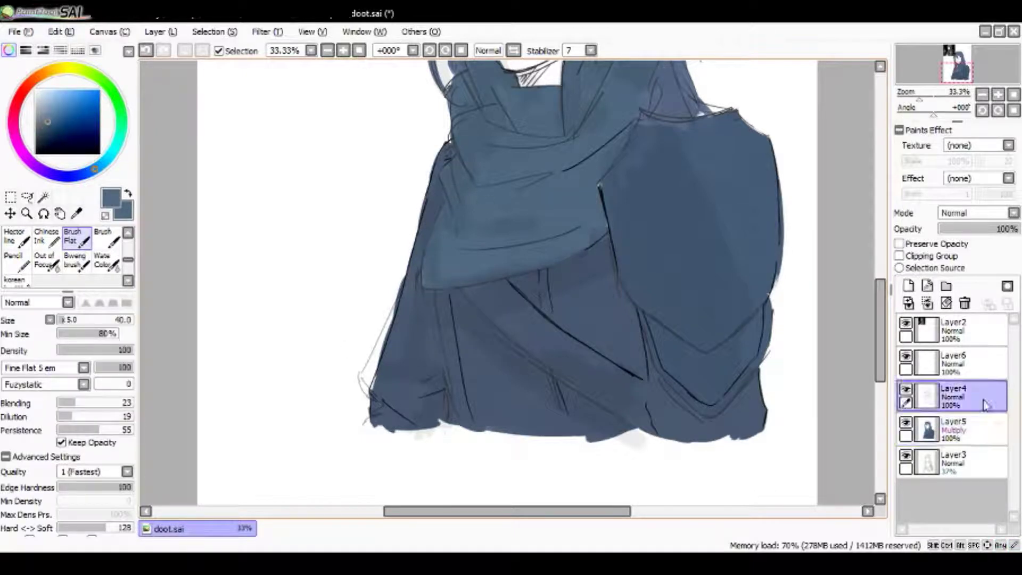
Step: Erase the stray line beside the sleeve's lower edge on the Layer4 line art and tidy the Layer5 color along it
key("e")
left_click_drag(365, 393, 372, 360)
key("Page_Up")
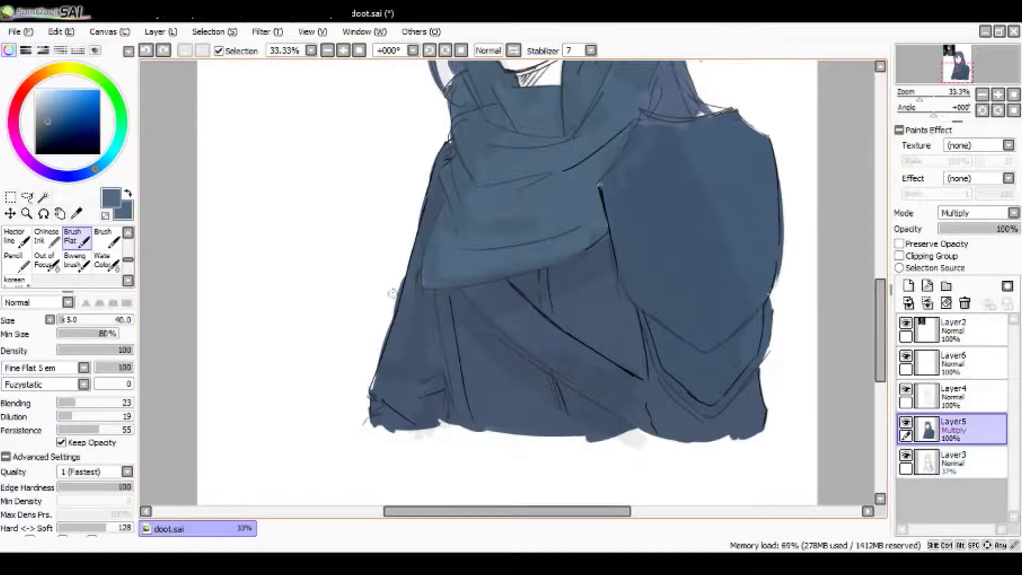
key("b")
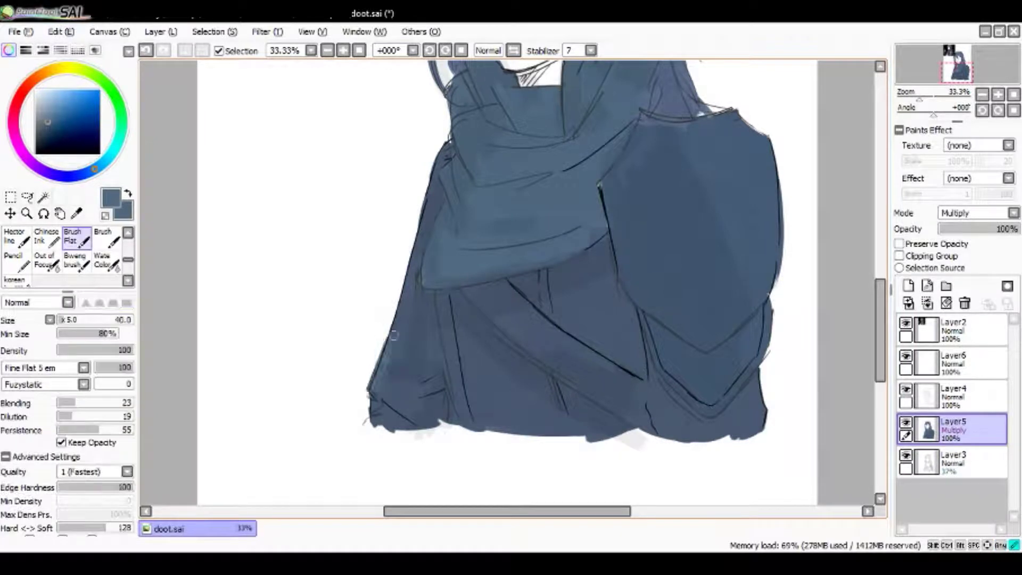
Step: Add a layer beneath Layer5, choose a pale peach skin tone, and block in the first part of the face
scroll(578, 385, "up", 3)
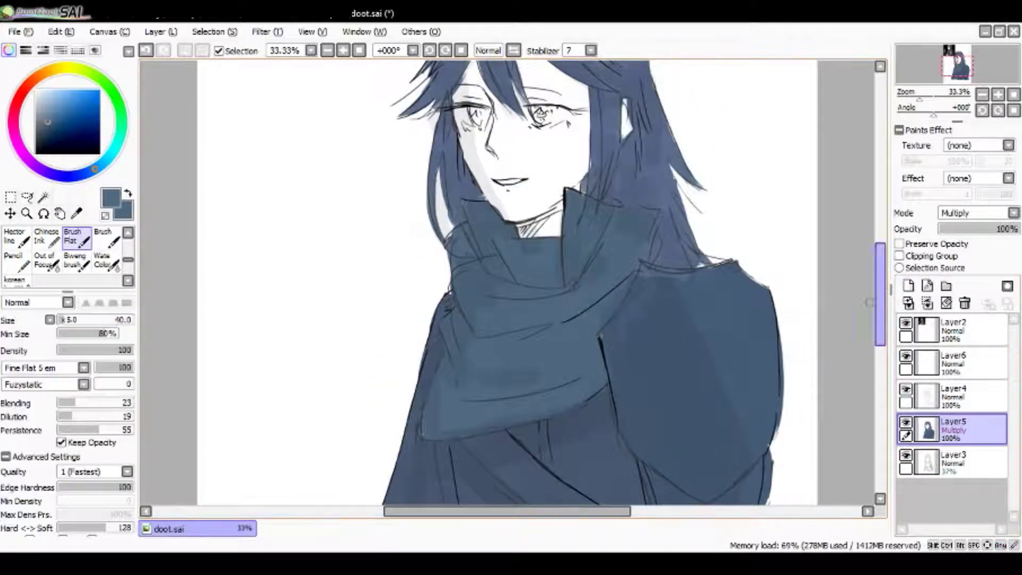
key("Page_Down")
key("ctrl+shift+n")
left_click(55, 89)
scroll(479, 266, "up", 3)
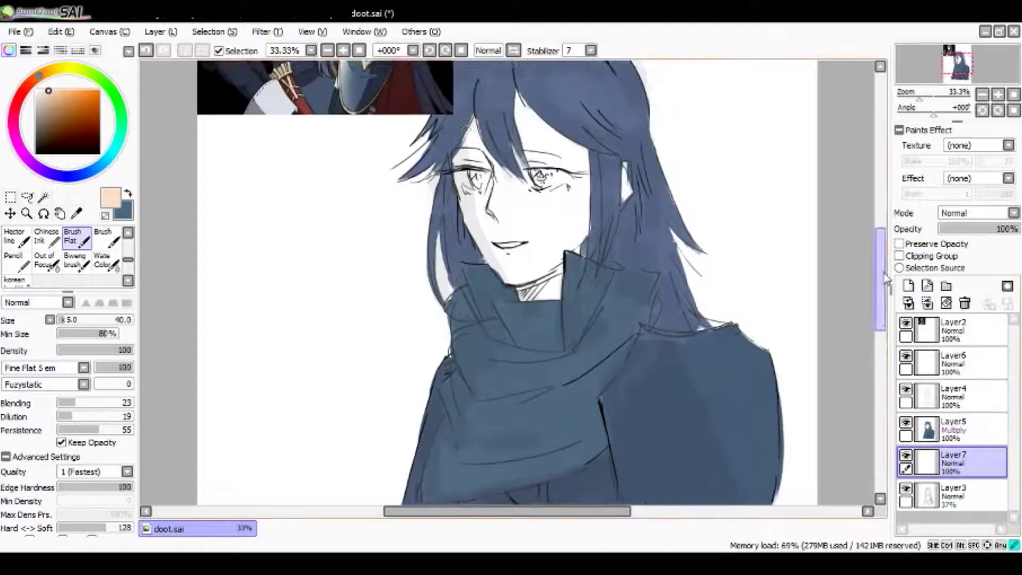
mouse_move(471, 224)
left_mouse_down()
mouse_move(500, 346)
mouse_move(565, 323)
mouse_move(506, 299)
left_mouse_up()
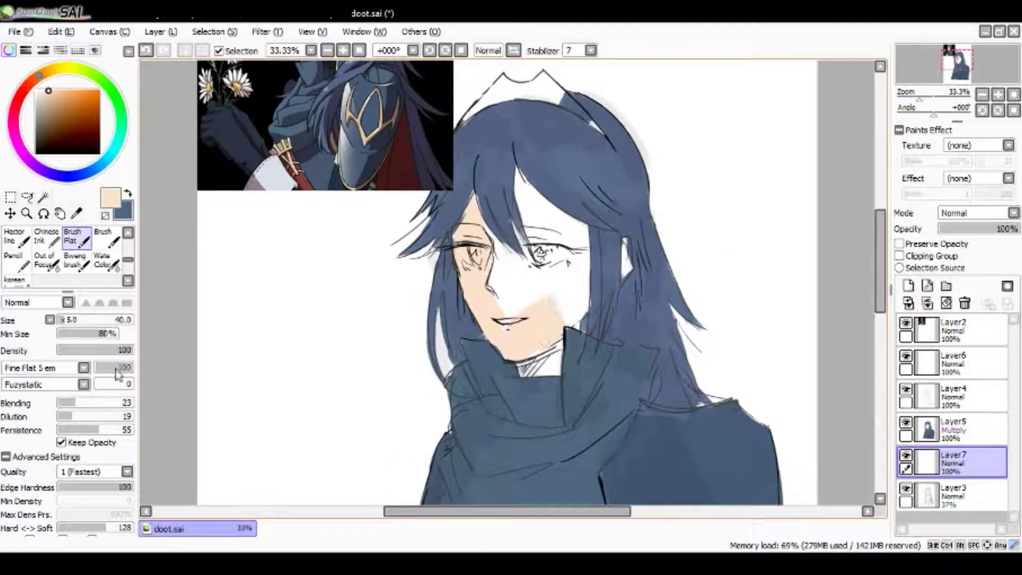
Step: Fill the rest of the face, neck and ear with the skin tone at size 60 and set the skin layer to Multiply
key("bracketright")
key("bracketright")
mouse_move(489, 250)
left_mouse_down()
mouse_move(511, 308)
mouse_move(532, 266)
mouse_move(498, 284)
left_mouse_up()
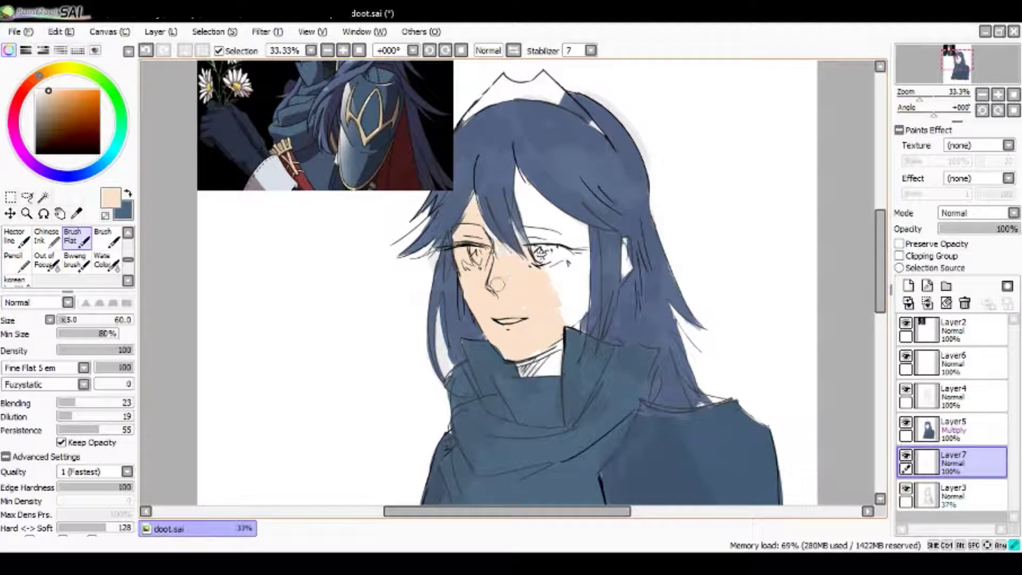
mouse_move(528, 320)
left_mouse_down()
mouse_move(576, 293)
mouse_move(532, 203)
mouse_move(579, 260)
left_mouse_up()
left_click_drag(521, 351, 554, 366)
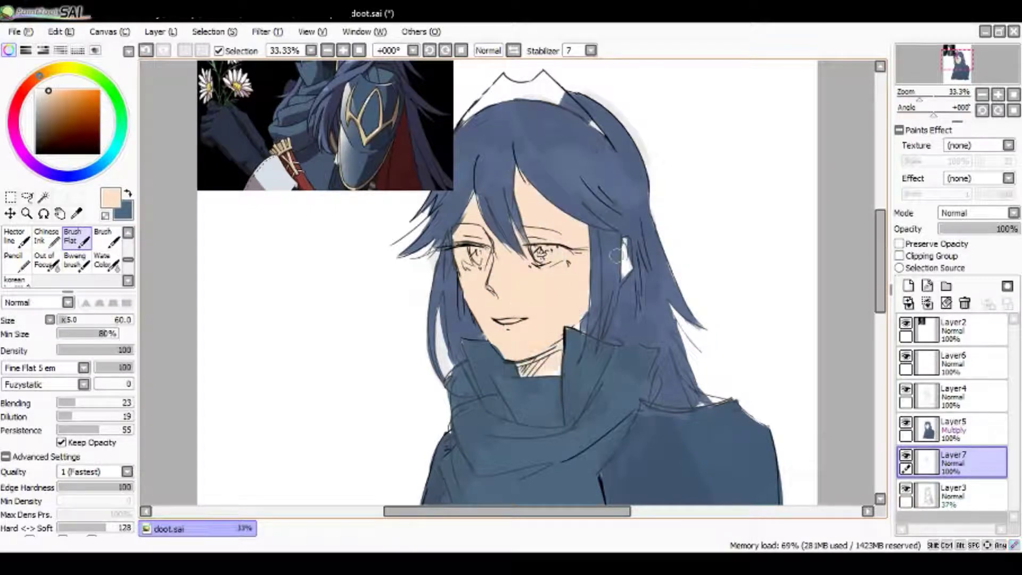
left_click_drag(616, 255, 626, 275)
scroll(979, 213, "down", 1)
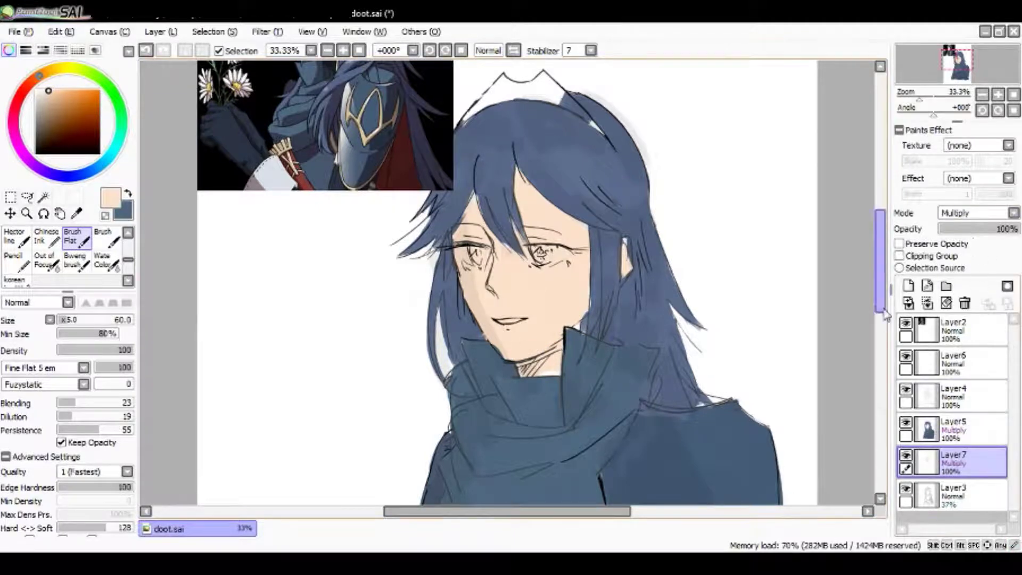
scroll(881, 298, "down", 5)
scroll(881, 298, "up", 5)
Step: Paint the whites of both eyes with off-white at brush size 20 on Layer7
key("ctrl+plus")
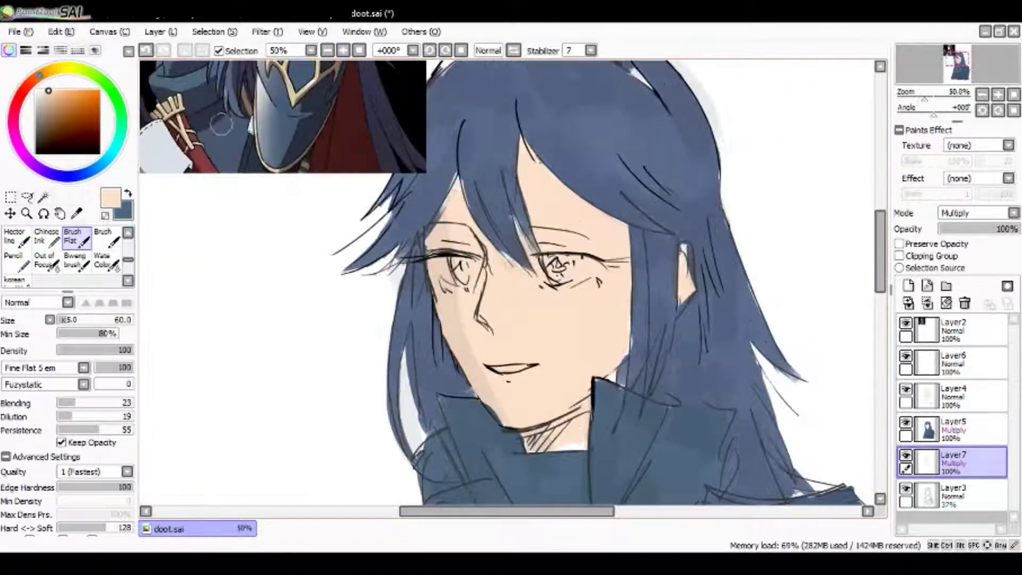
left_click(174, 294, "alt")
left_click_drag(469, 258, 479, 266)
left_click_drag(552, 271, 578, 268)
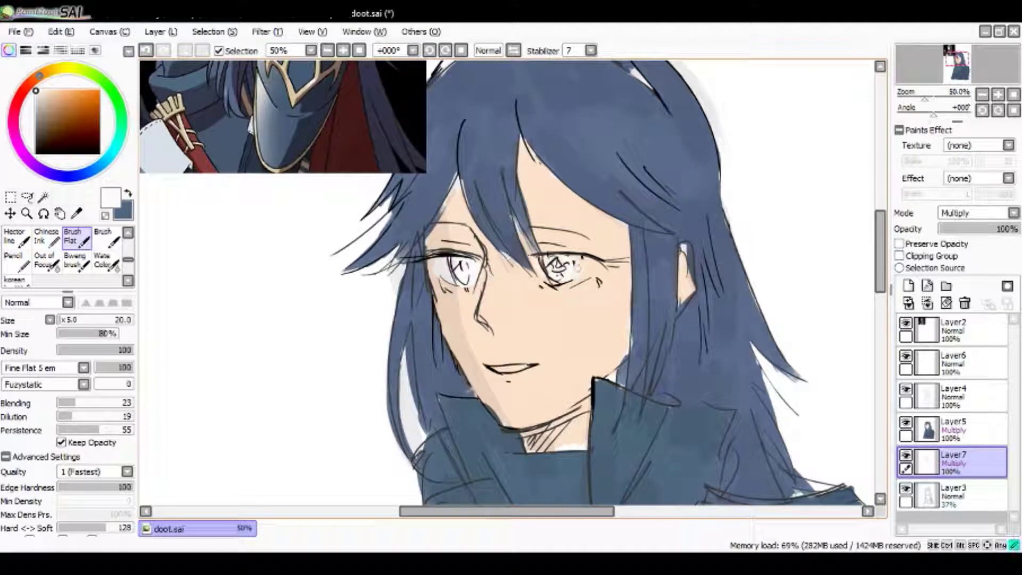
Step: Clean up the hair color around the ear and jaw on Layer5, alternating between eraser and brush
left_click(684, 254, "alt")
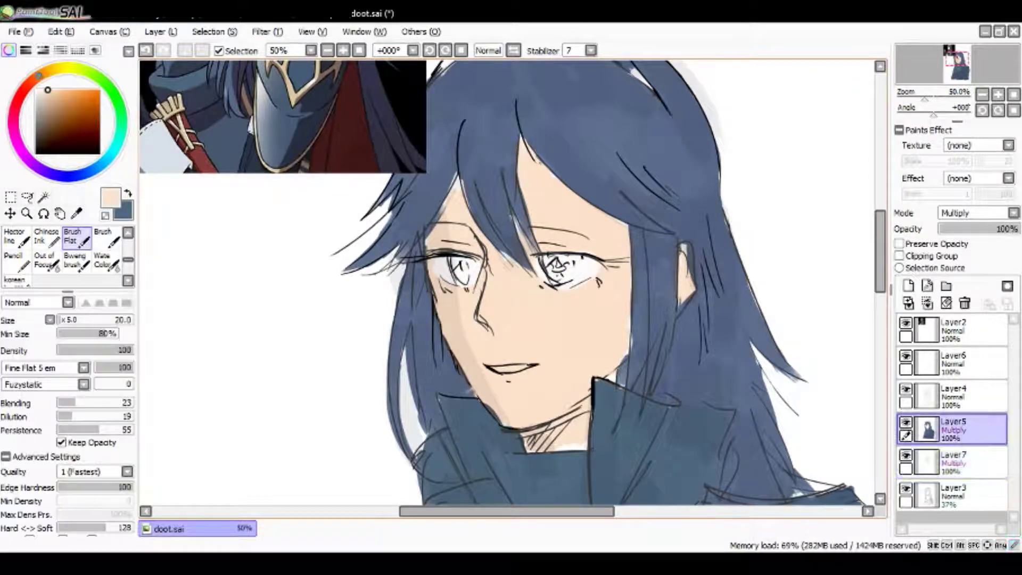
left_click(953, 428)
key("e")
key("b")
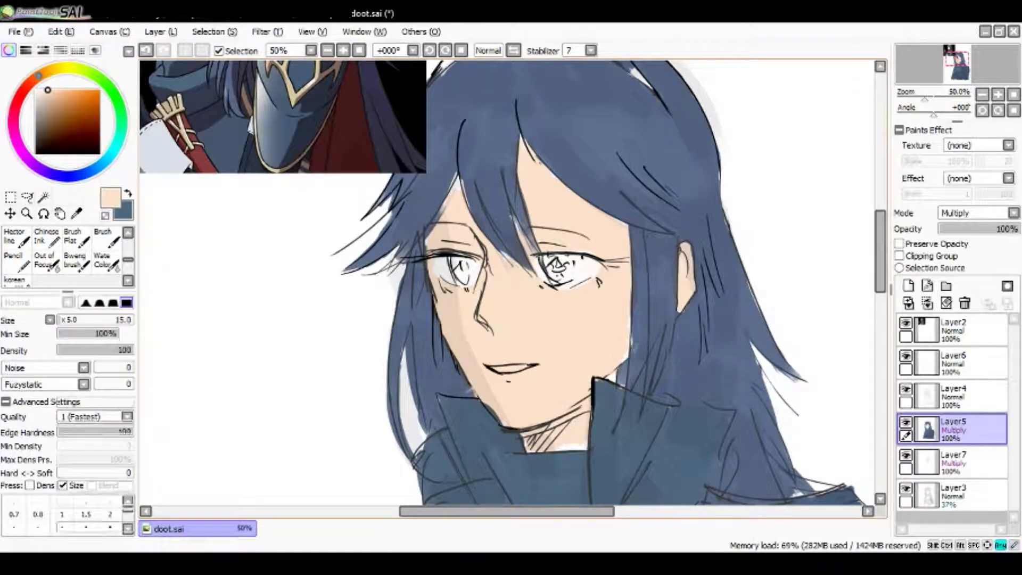
left_click(634, 349, "alt")
key("e")
key("b")
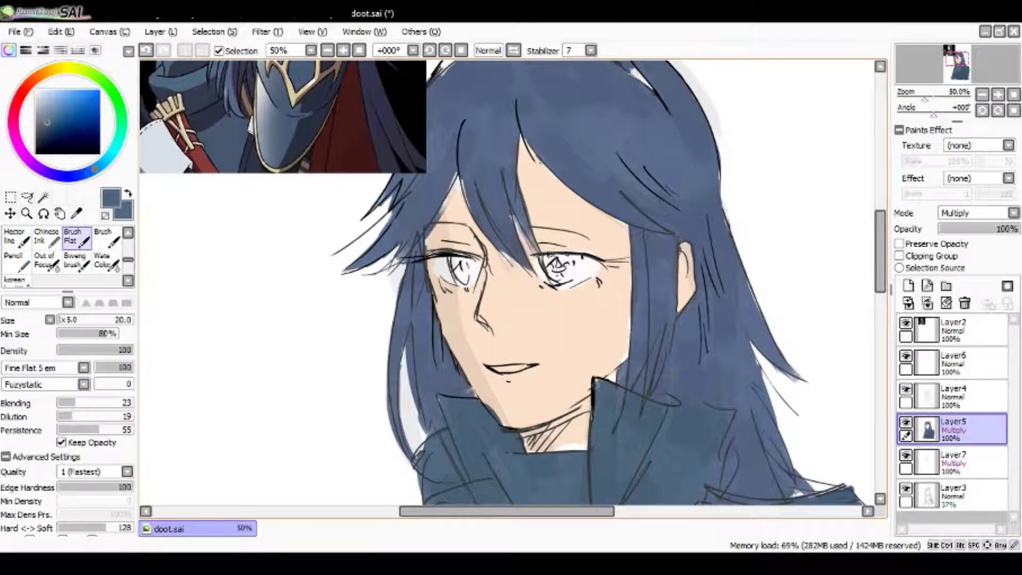
left_click(604, 359, "alt")
key("ctrl+z")
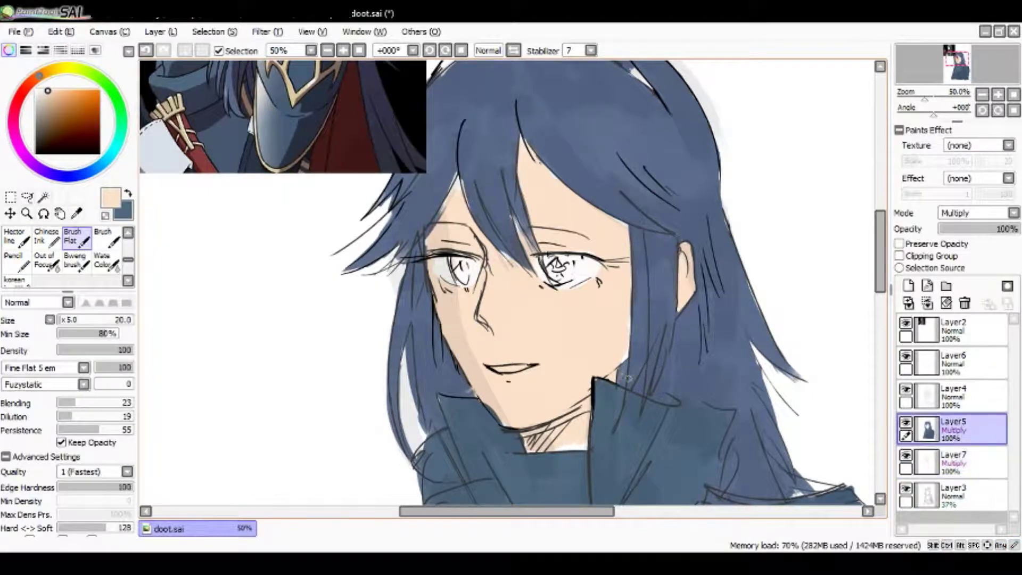
Step: Sample the hair blue and fill out the bangs and the lock beside the far cheek on Layer5
scroll(639, 367, "up", 2)
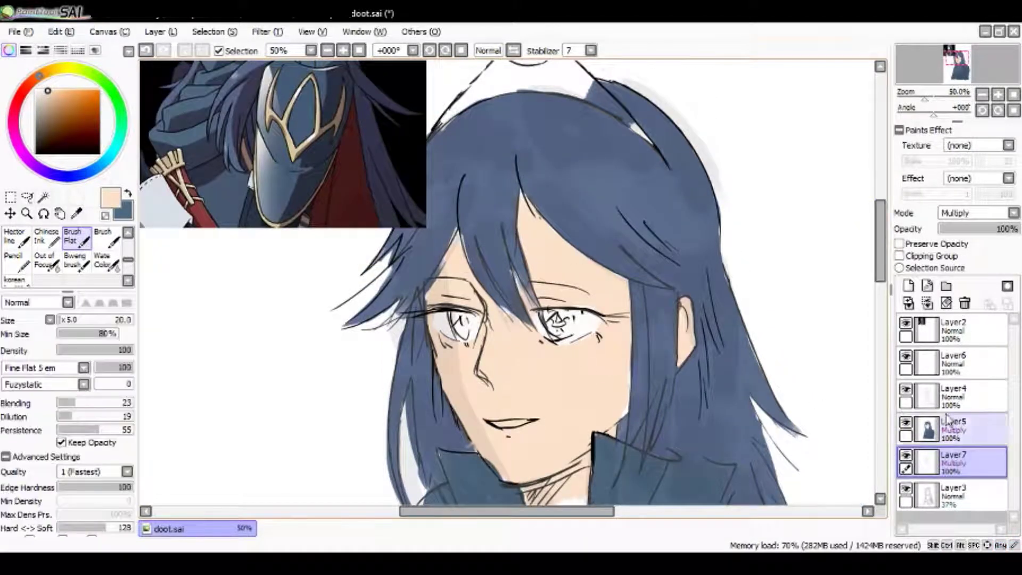
left_click(453, 235, "alt")
key("ctrl+z")
left_click_drag(450, 235, 524, 329)
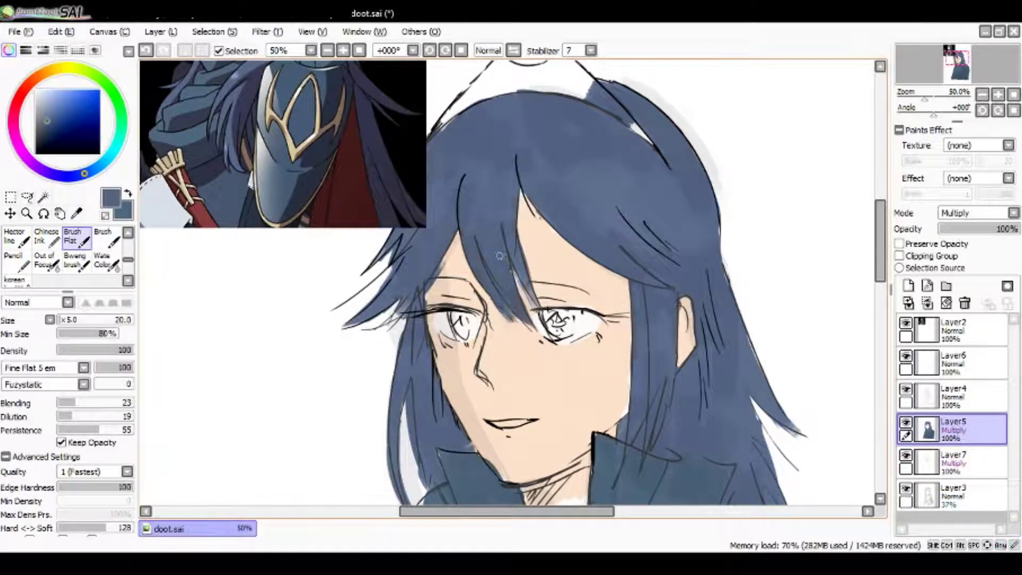
left_click_drag(406, 303, 392, 381)
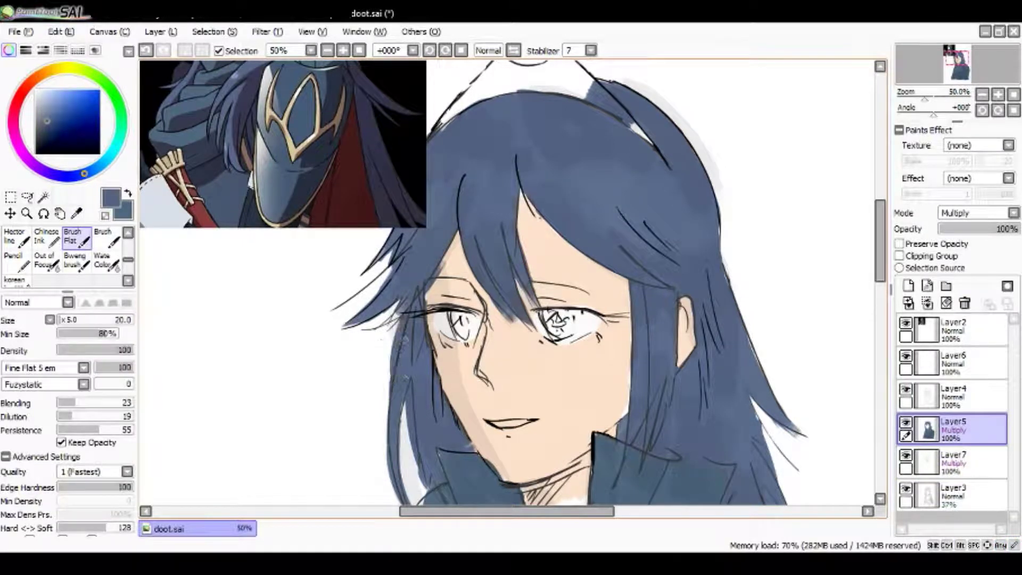
left_click_drag(408, 295, 390, 383)
Step: Refine the tips of the side fringe and the loose outer strand over the shoulder with brush and eraser
key("e")
left_click_drag(360, 316, 336, 333)
key("e")
key("e")
left_click_drag(391, 309, 375, 331)
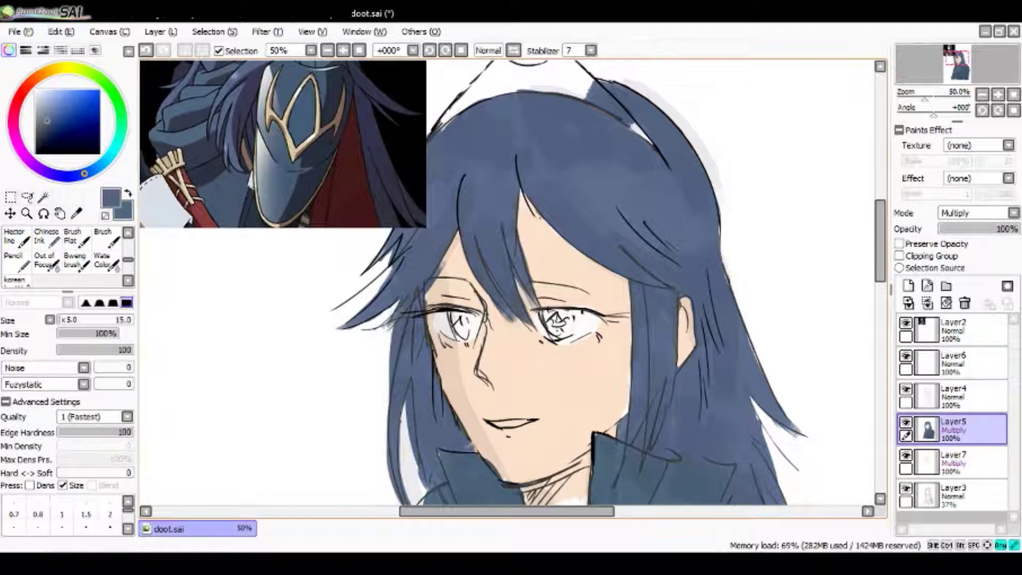
key("e")
left_click_drag(756, 420, 808, 479)
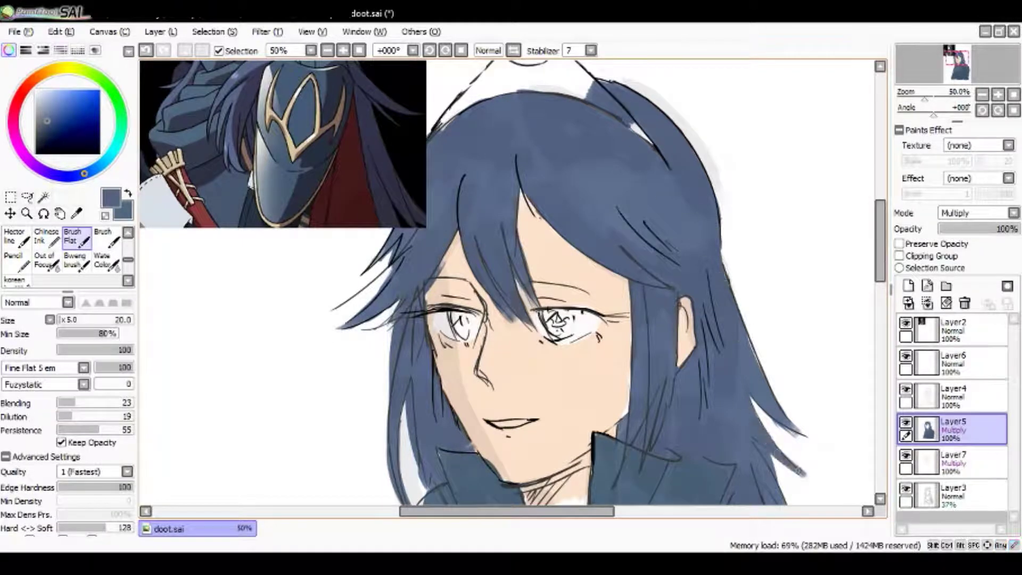
key("e")
key("e")
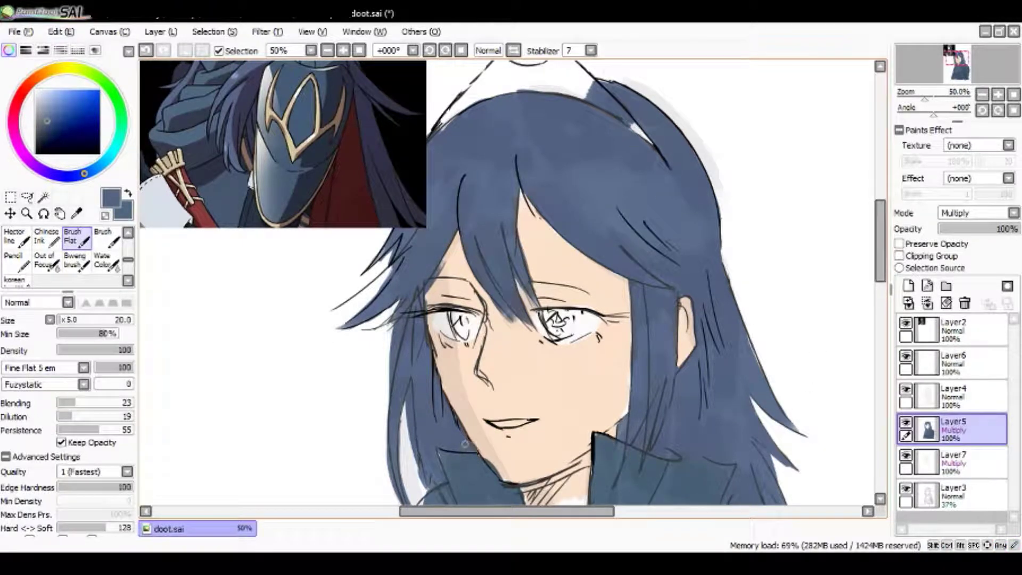
Step: Clean the hair color's edge at the jaw, and fill the open mouth with off-white on Layer7
key("e")
key("e")
key("ctrl+Down")
left_click(517, 441, "alt")
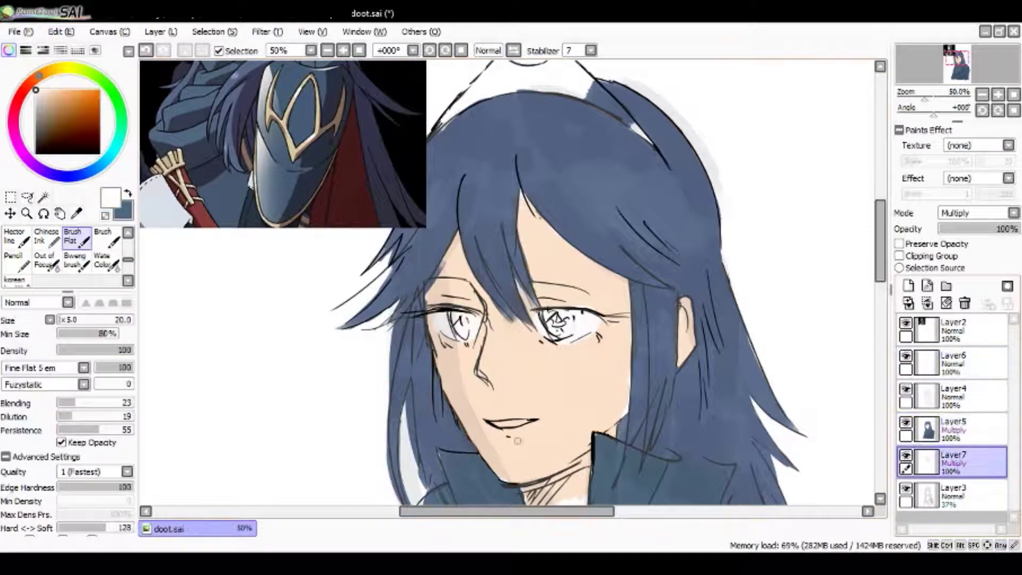
left_click(539, 413, "alt")
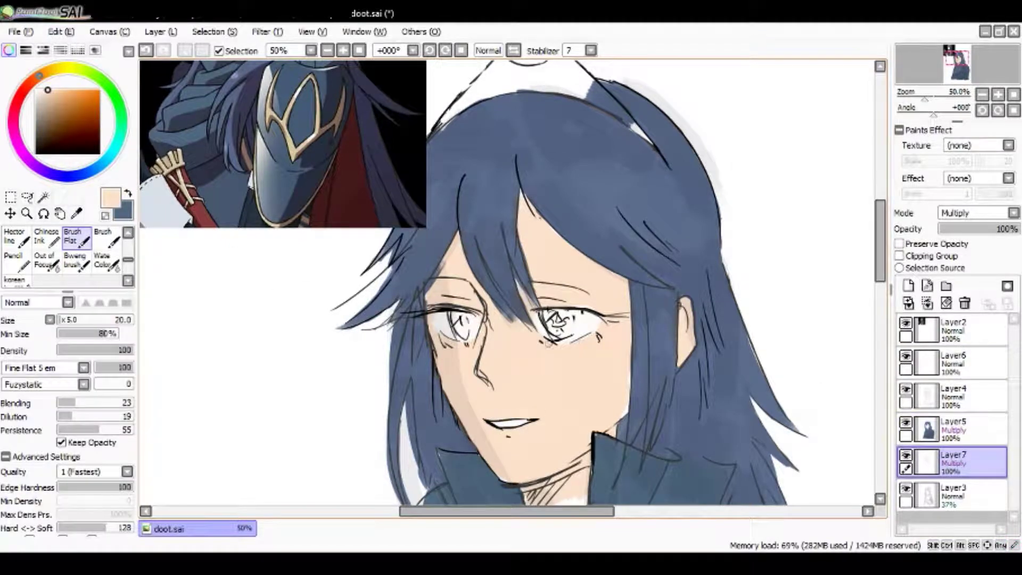
Step: Sample a muted blue from the reference and fill both irises with it on Layer7
left_click(521, 342, "alt")
scroll(521, 341, "up", 5)
scroll(887, 283, "up", 1)
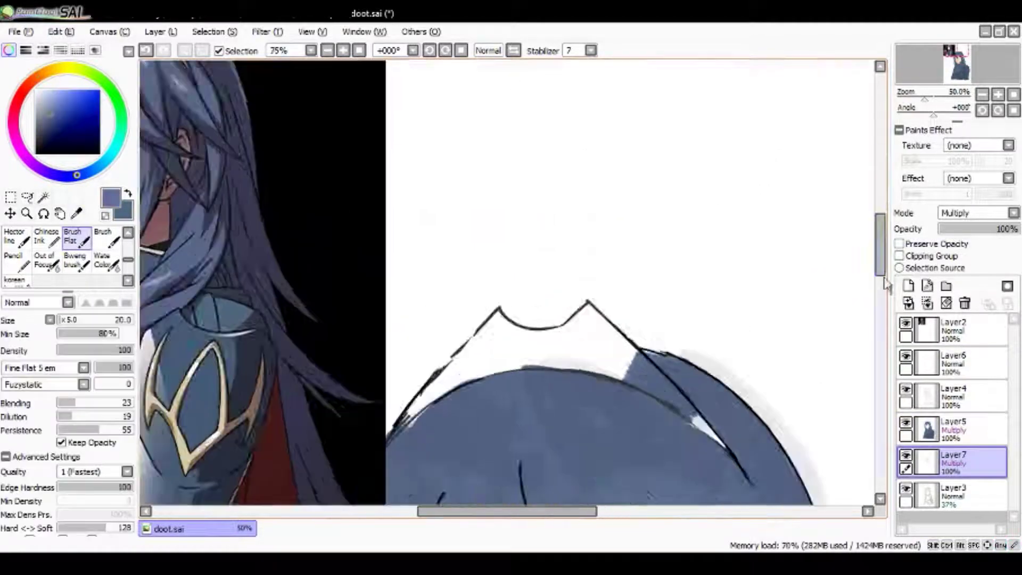
scroll(886, 284, "down", 5)
left_click(439, 256, "alt")
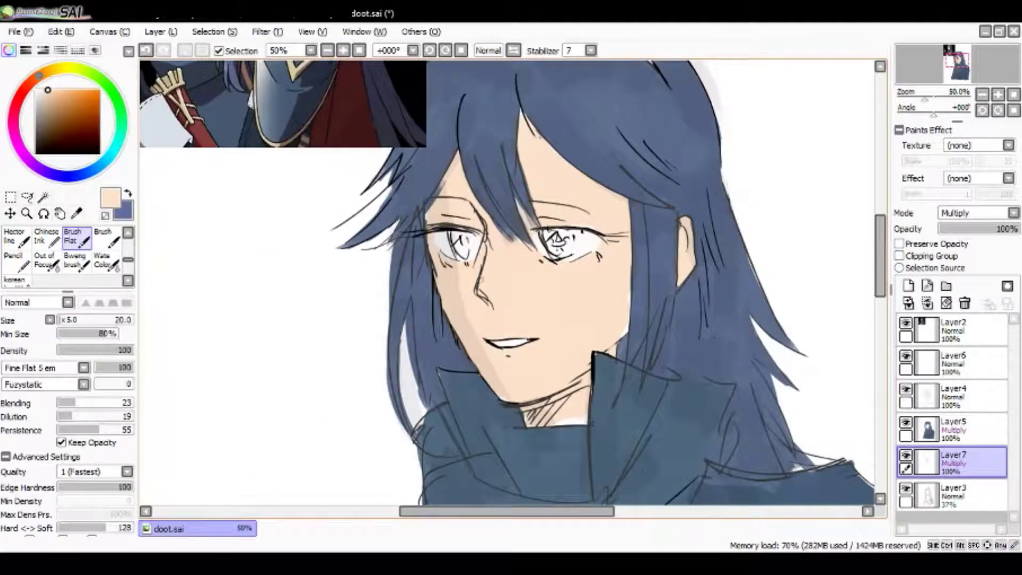
key("x")
left_click_drag(454, 234, 461, 251)
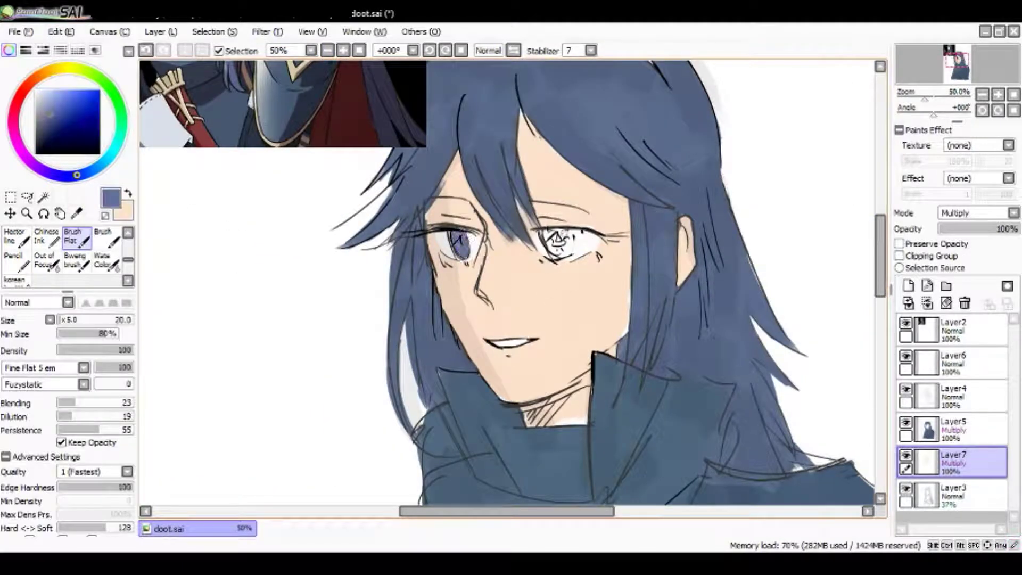
mouse_move(548, 232)
left_mouse_down()
mouse_move(557, 256)
mouse_move(572, 242)
mouse_move(564, 237)
left_mouse_up()
key("ctrl+z")
key("ctrl+z")
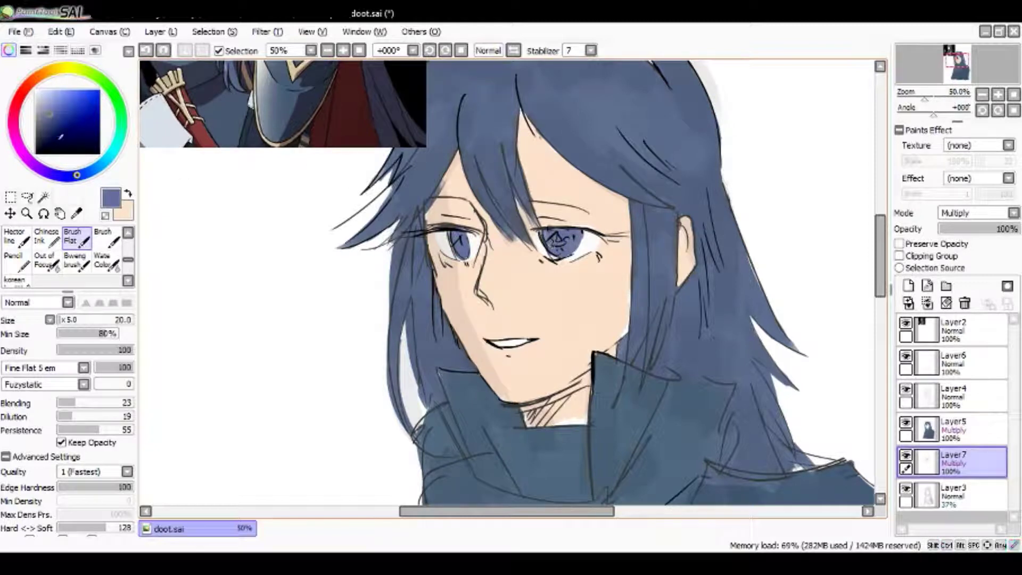
Step: Draw the emblem in the near eye in pale blue-gray at size 8 on a new Luminosity layer, then preserve its opacity and recolor it bluer
left_click(42, 97)
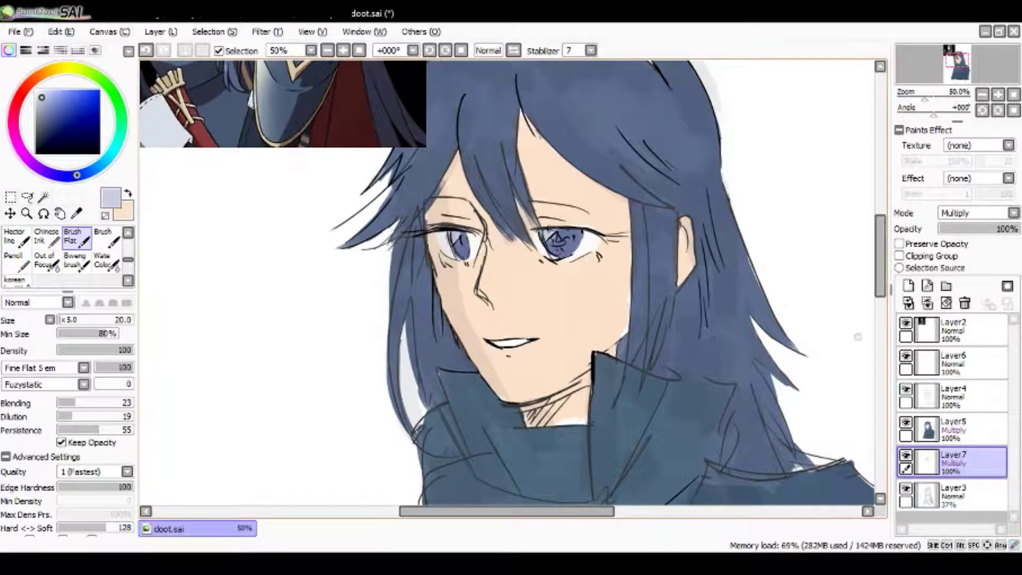
left_click(908, 286)
left_click(977, 213)
left_click(964, 261)
left_click(105, 237)
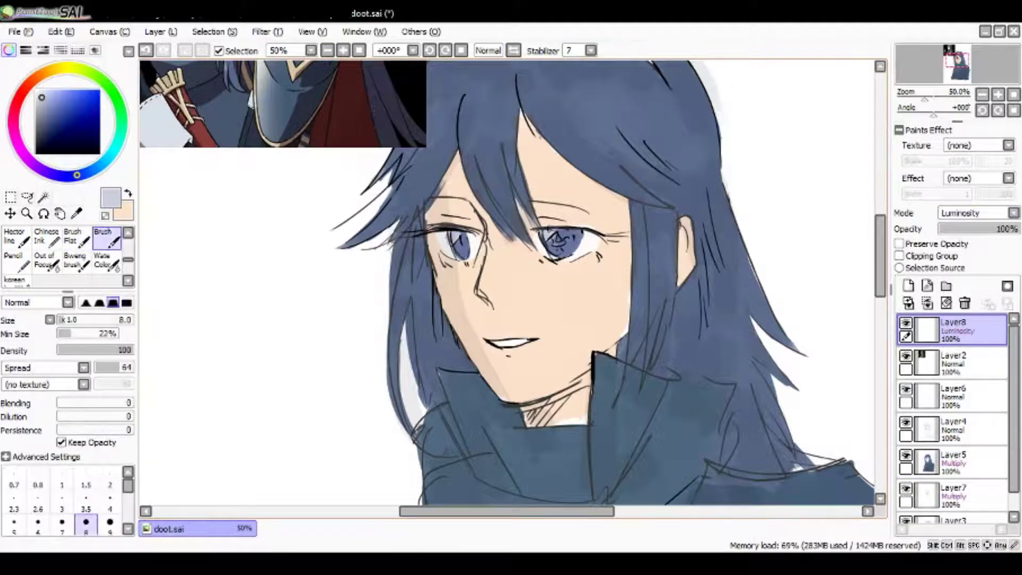
mouse_move(556, 251)
left_mouse_down()
mouse_move(576, 243)
mouse_move(572, 251)
left_mouse_up()
left_click(900, 243)
left_click(68, 100)
Step: Erase the sketch lines inside the near eye's iris on the Layer4 line art
left_click(969, 429)
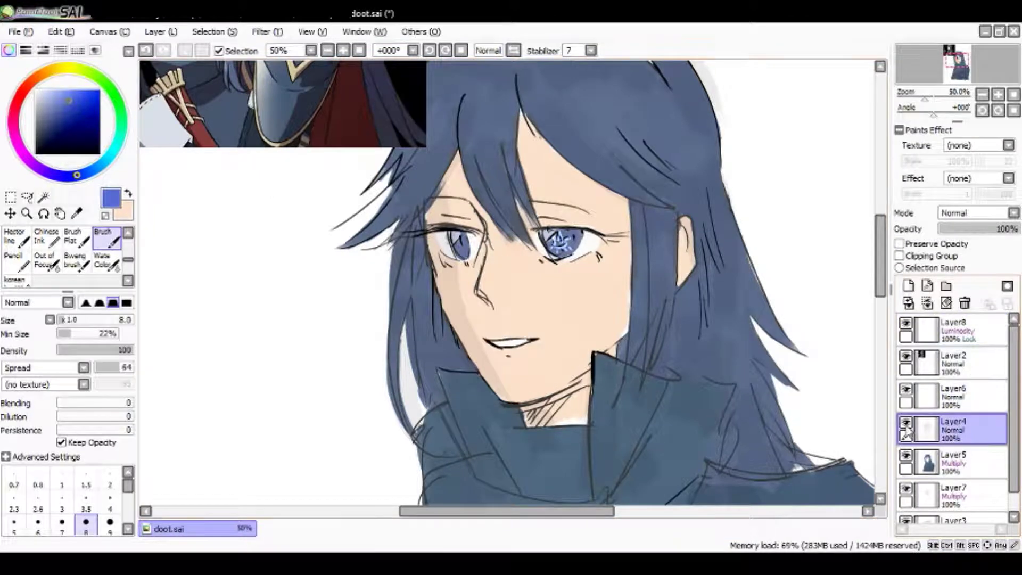
key("e")
key("b")
scroll(958, 415, "down", 1)
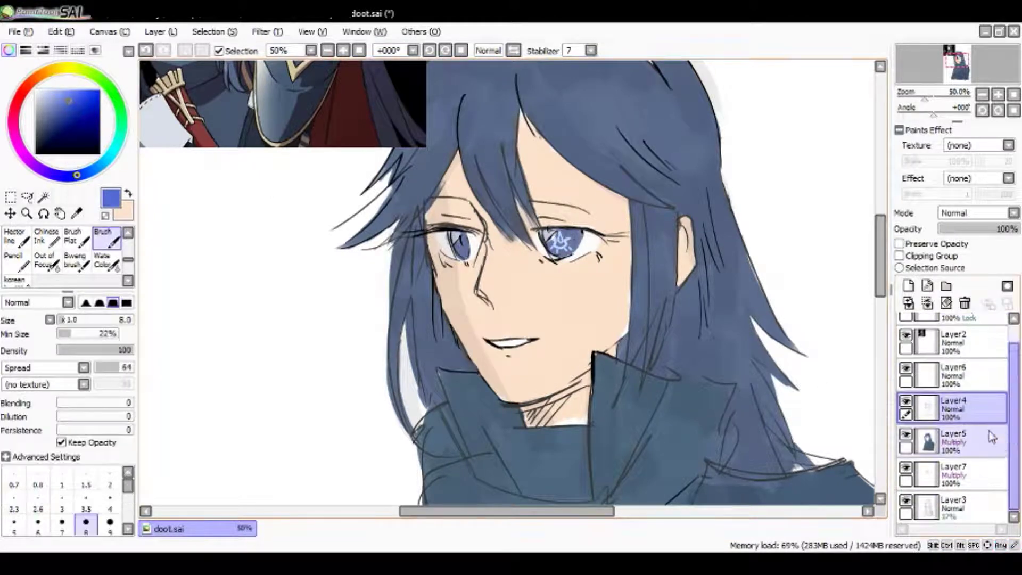
Step: Lighten the near eye's iris with a lighter blue using the Brush Flat on Layer7 and save the document
left_click(958, 474)
left_click(57, 99)
left_click(72, 237)
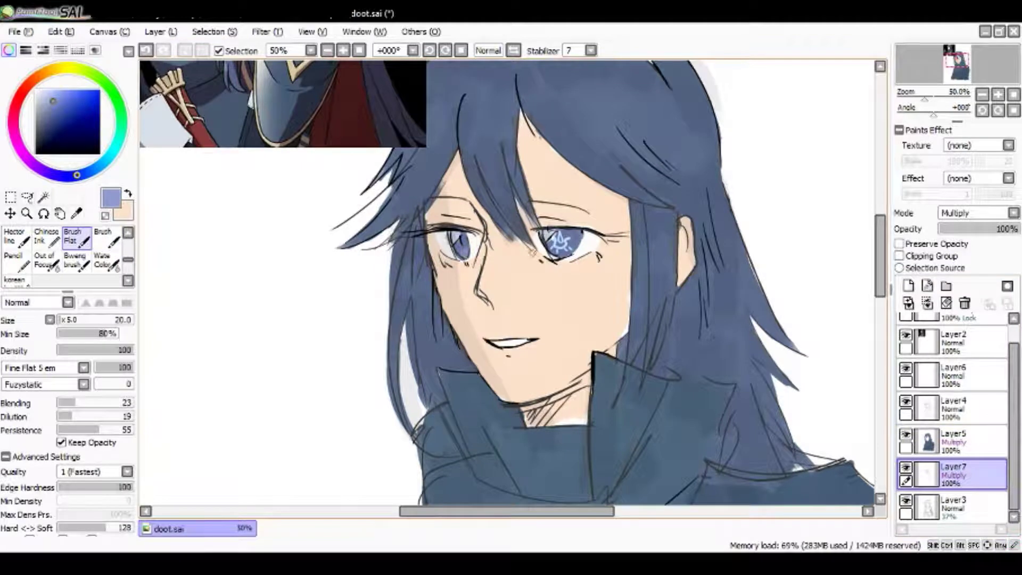
key("ctrl")
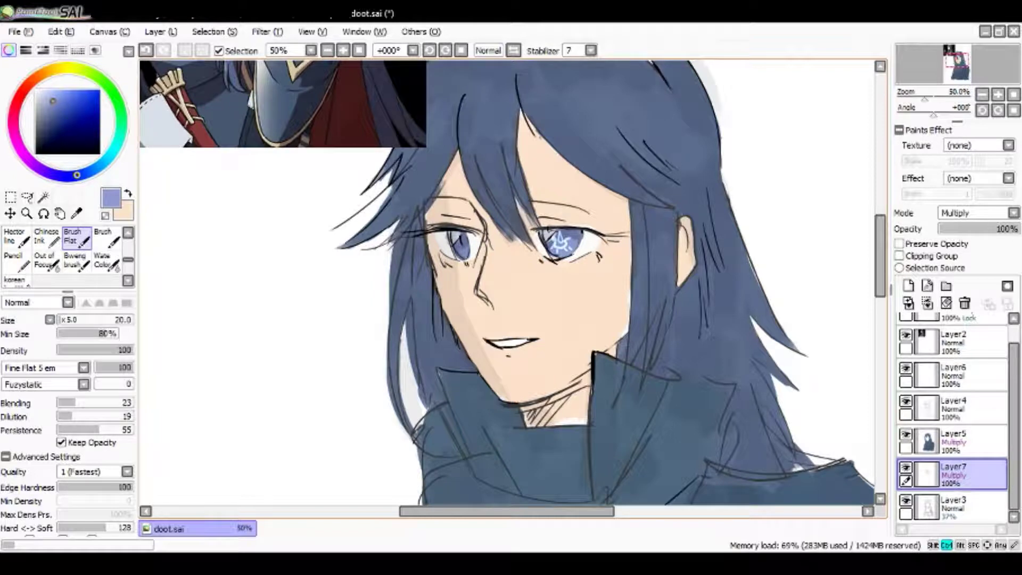
key("ctrl+s")
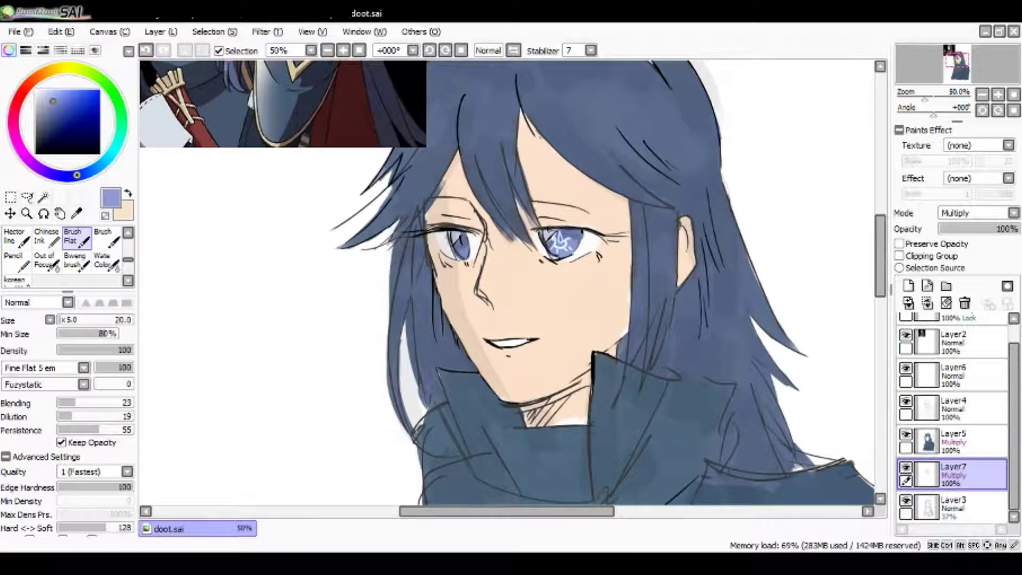
Step: Sample a pale beige from the reference, hide the reference on Layer2, and fill the tiara with the beige on Layer5
left_click(953, 441)
left_click(438, 313, "alt")
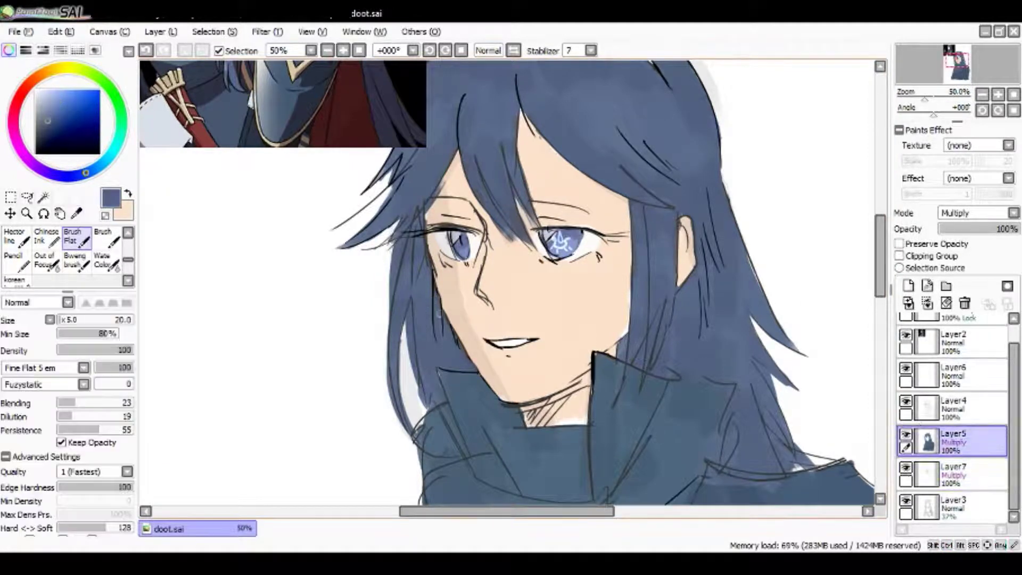
scroll(849, 248, "up", 5)
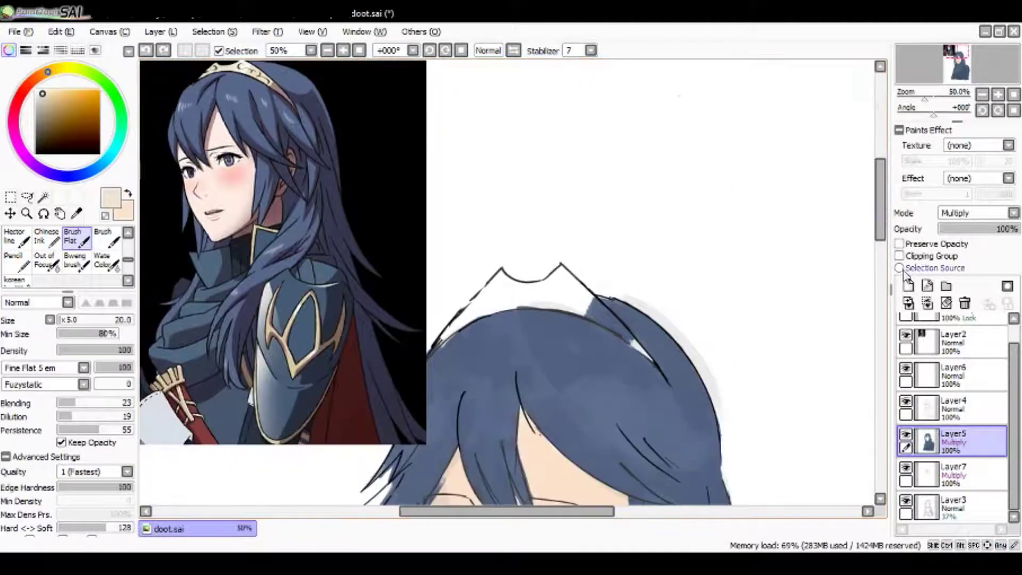
scroll(948, 373, "up", 1)
left_click(905, 355)
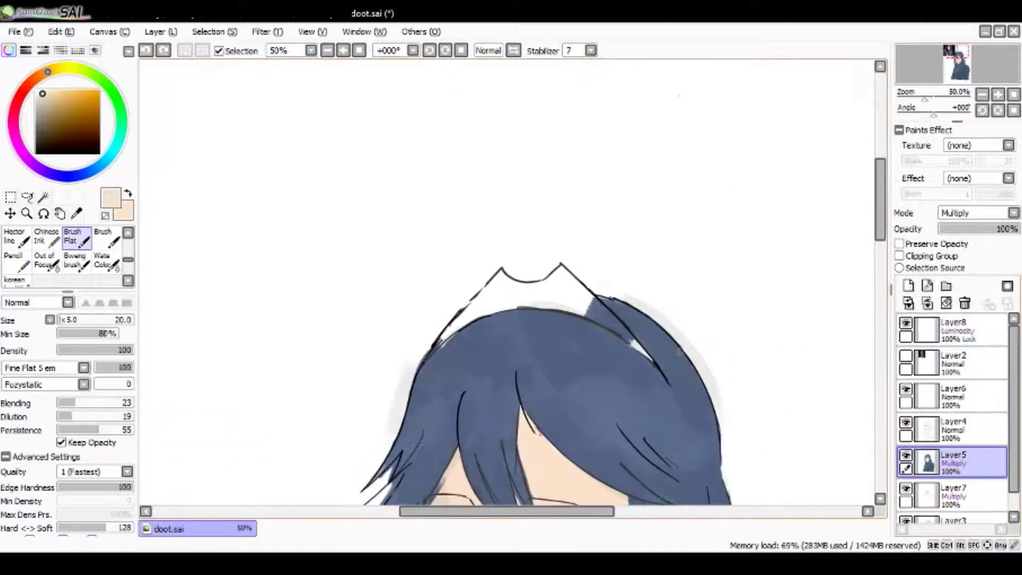
mouse_move(442, 341)
left_mouse_down()
mouse_move(489, 298)
mouse_move(551, 304)
mouse_move(628, 335)
mouse_move(657, 365)
mouse_move(559, 270)
left_mouse_up()
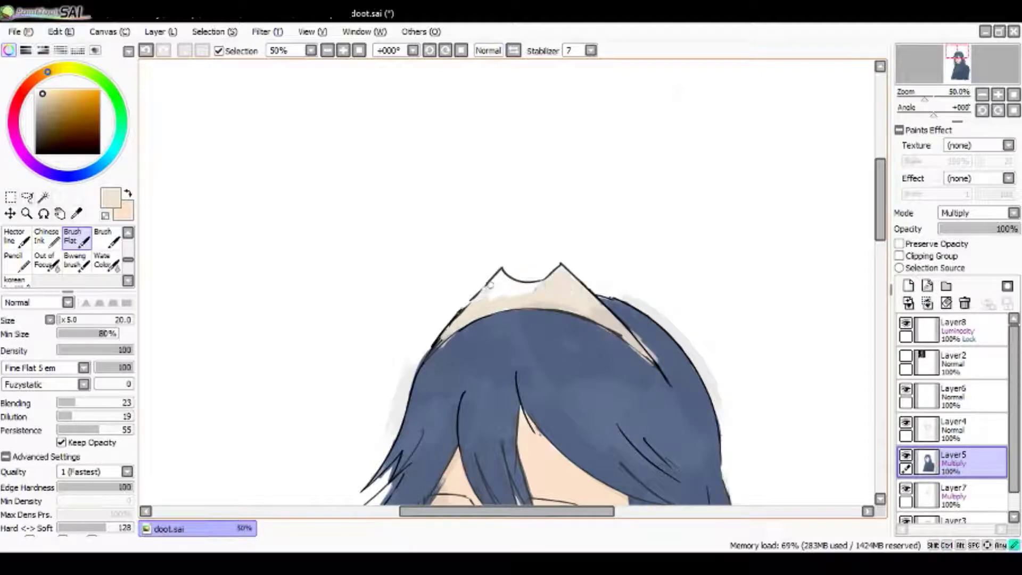
mouse_move(490, 285)
left_mouse_down()
mouse_move(541, 285)
mouse_move(481, 297)
mouse_move(506, 299)
left_mouse_up()
Step: Touch up the hair along the tiara's lower edge with the sampled hair blue on Layer5 and save the document
left_click(649, 369, "alt")
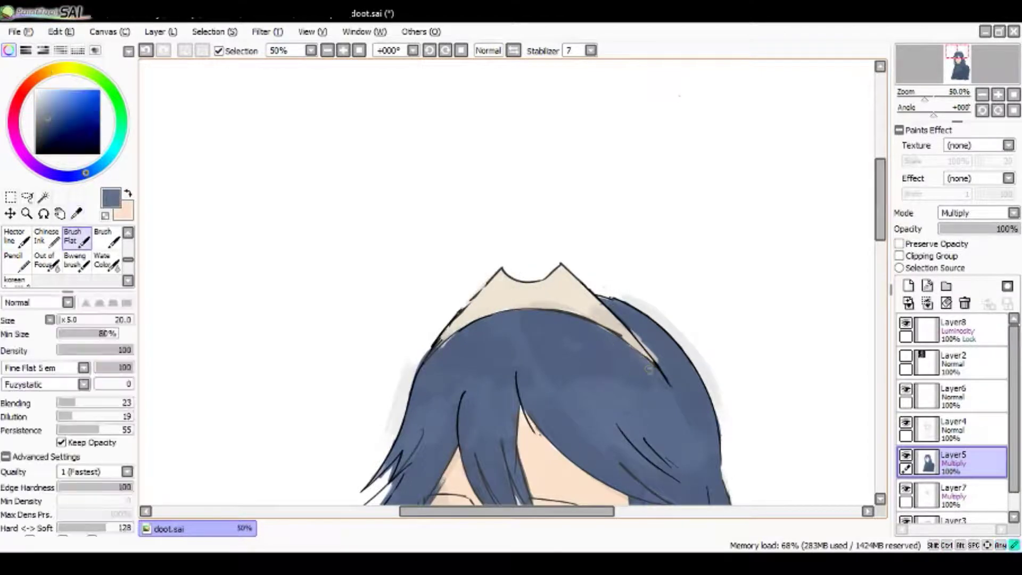
left_click_drag(620, 348, 664, 365)
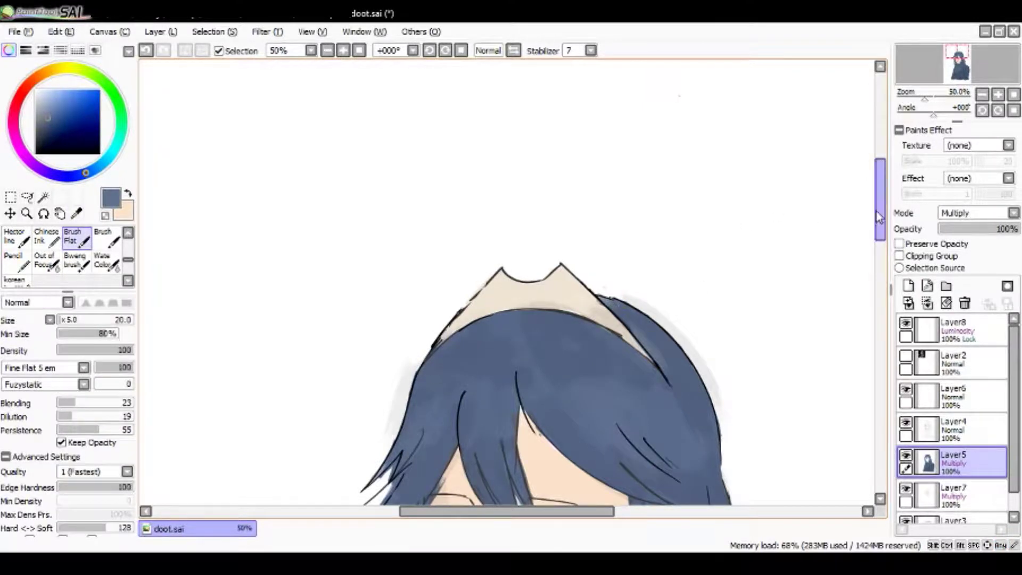
scroll(616, 307, "down", 5)
scroll(491, 349, "down", 3)
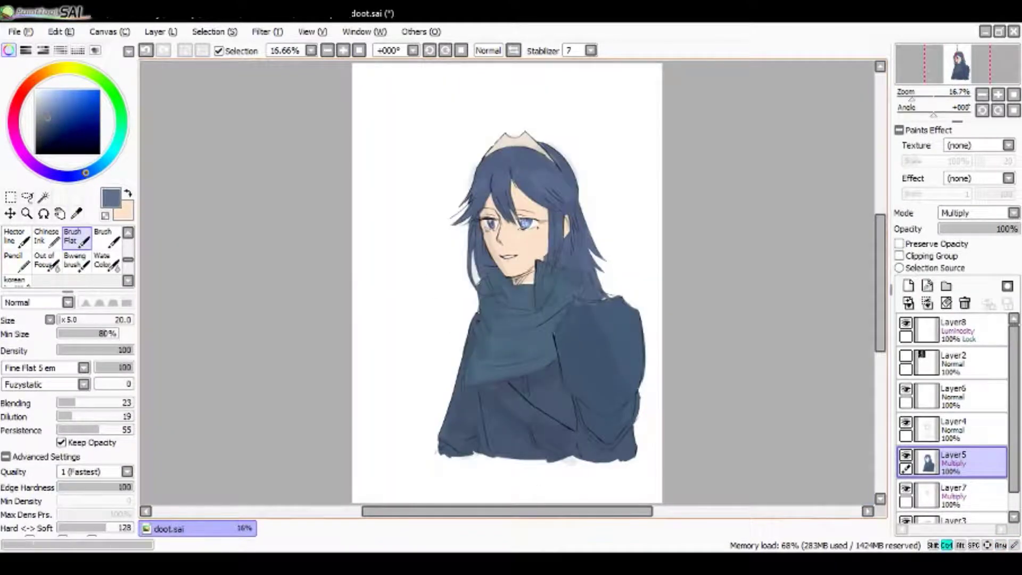
Step: Refine the near eye's outline in black on the Layer4 line art using the Brush at size 8
scroll(506, 235, "up", 4)
left_click(953, 426)
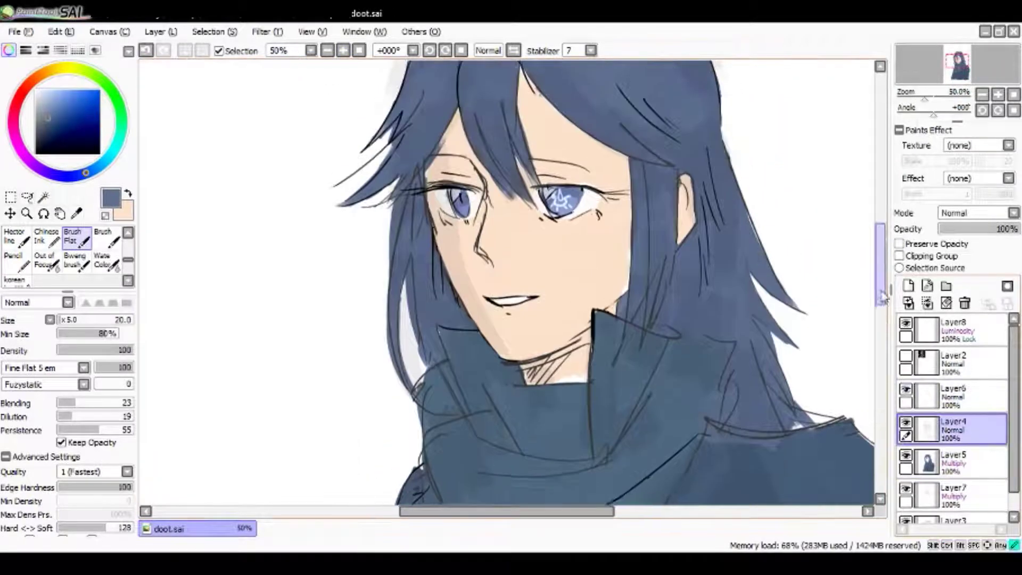
left_click(104, 235)
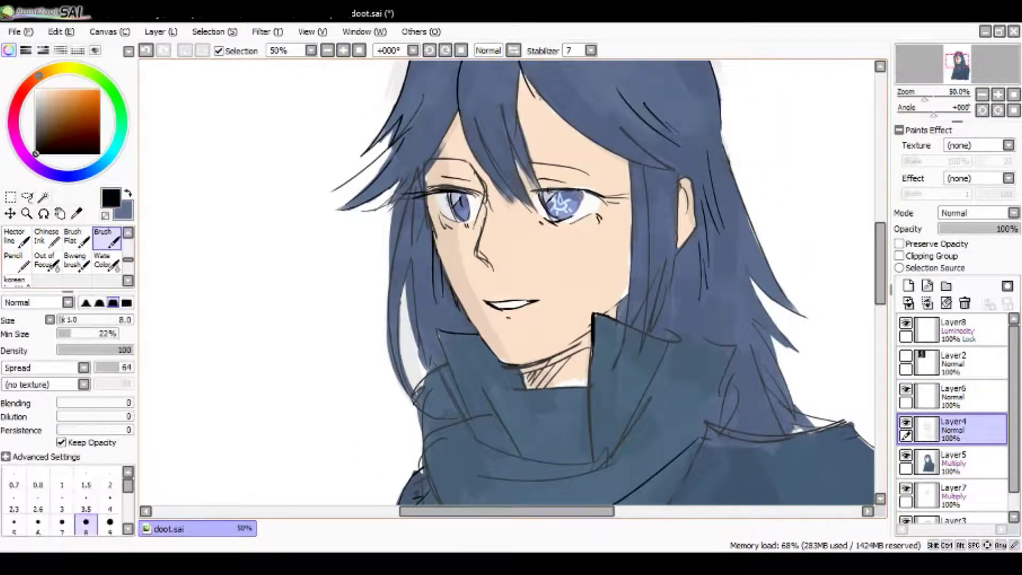
Step: Touch up the face color on Layer7 with the sampled skin tone at size 8 and clean up the adjoining hair color on Layer5
left_click(953, 463)
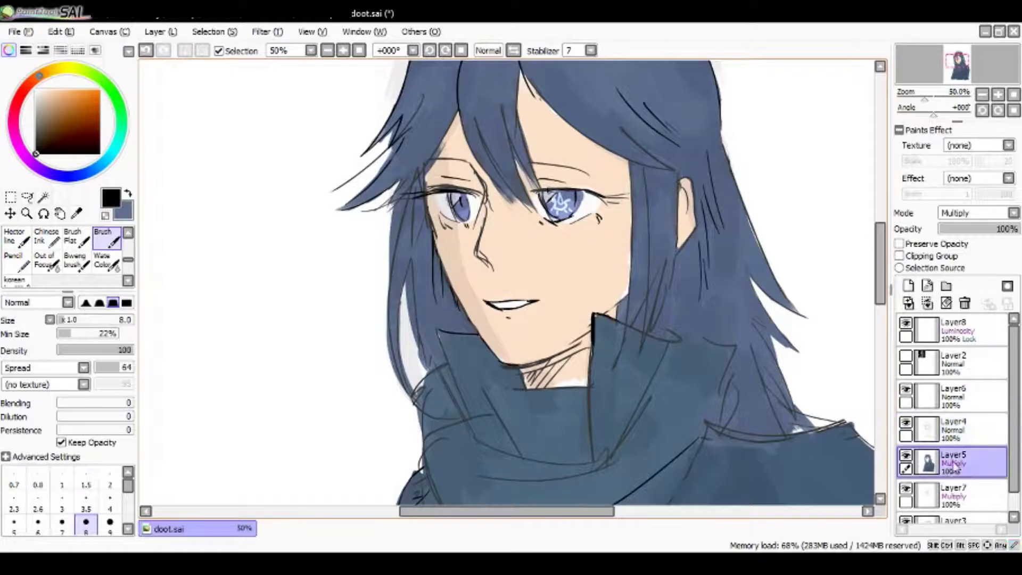
left_click(630, 231, "alt")
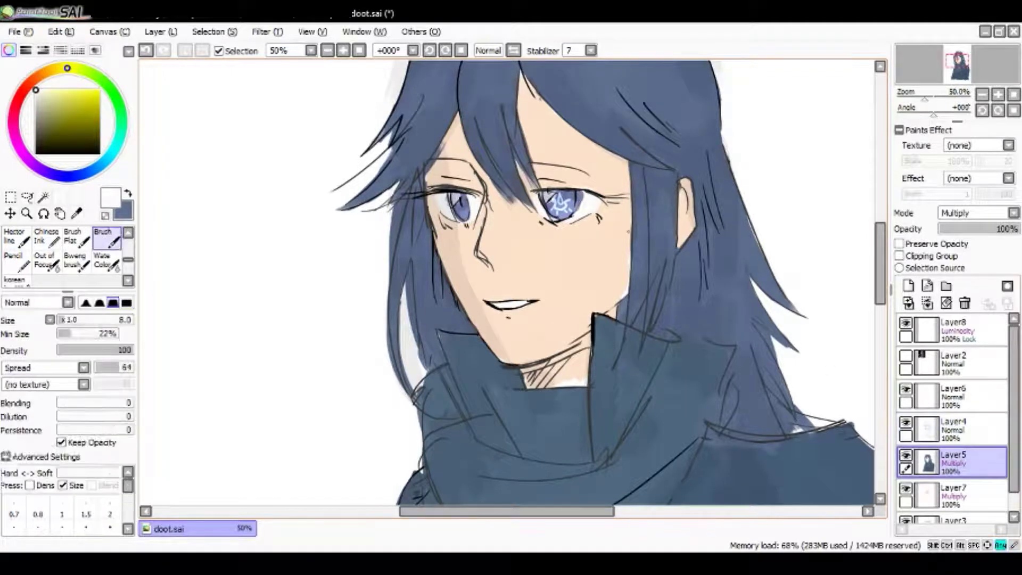
left_click(953, 496)
left_click(511, 266, "alt")
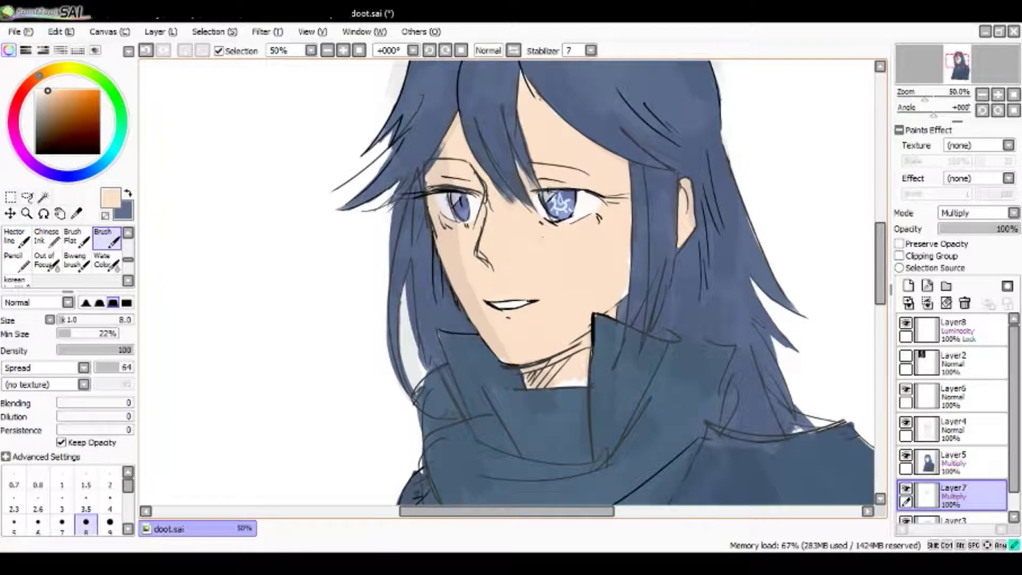
left_click(953, 462)
key("e")
key("b")
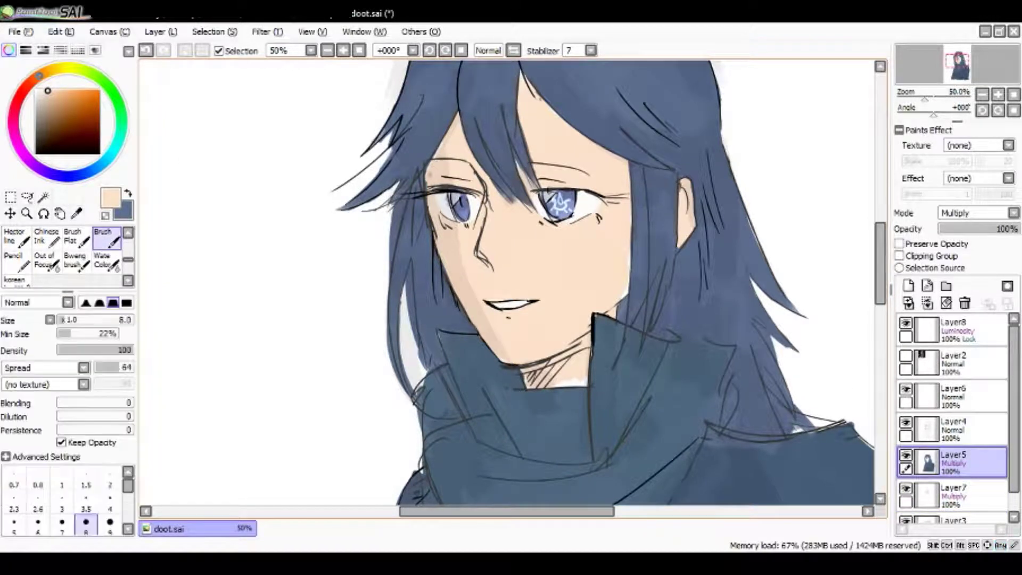
Step: Choose a more saturated peach and shade the jaw and cheek edge on Layer7 with the Brush Flat at size 20
left_click(953, 495)
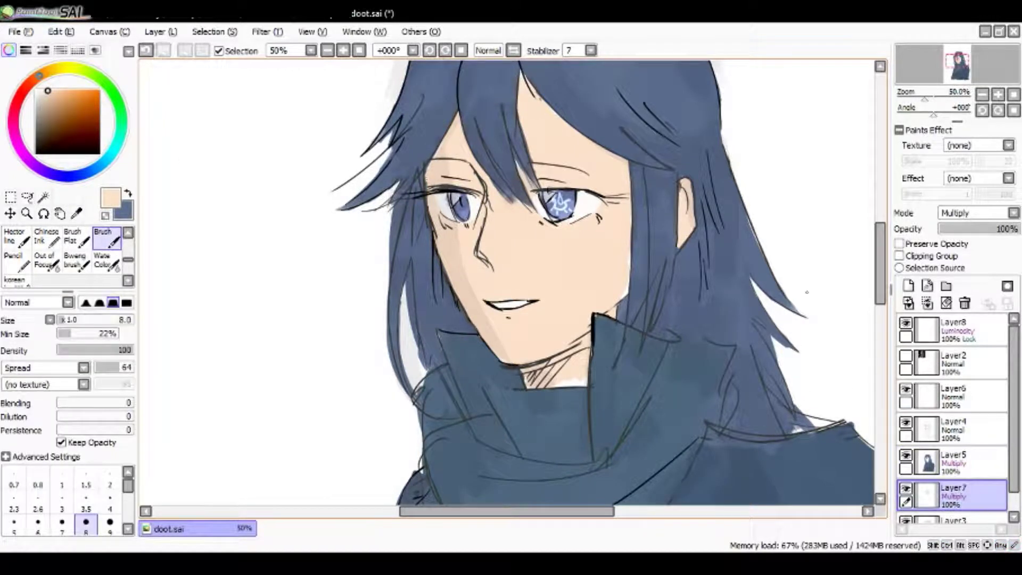
left_click(900, 243)
key("x")
left_click(57, 93)
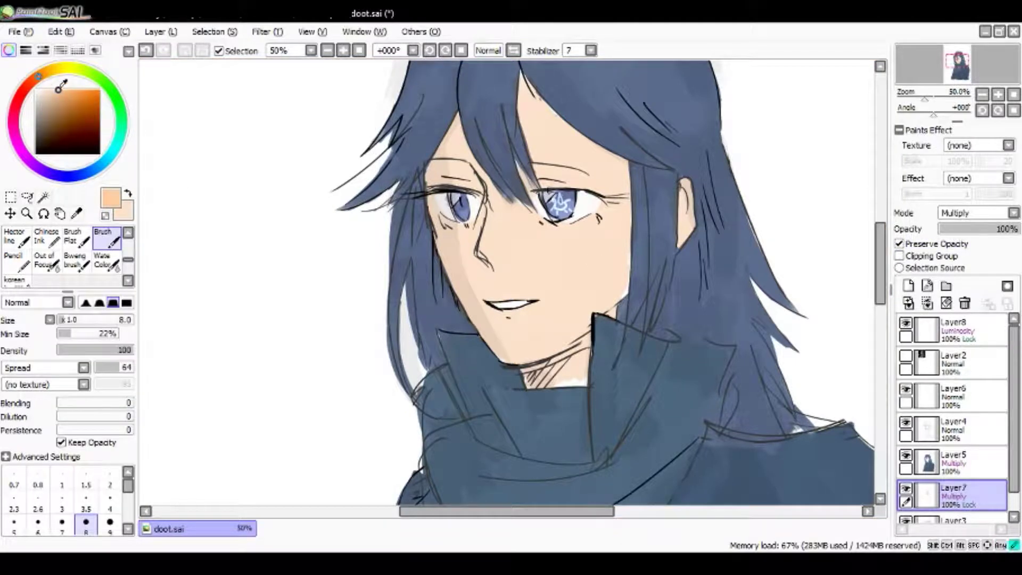
left_click(72, 236)
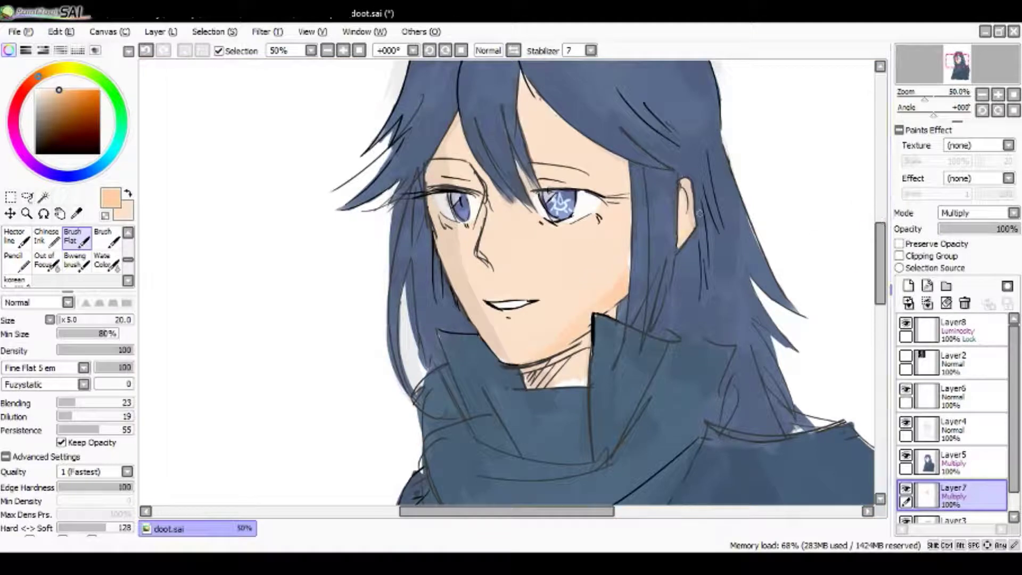
Step: Erase stray shading around the ear and soften the jaw and cheek shading with the sampled skin tone on Layer7
key("e")
key("e")
left_click(583, 322, "alt")
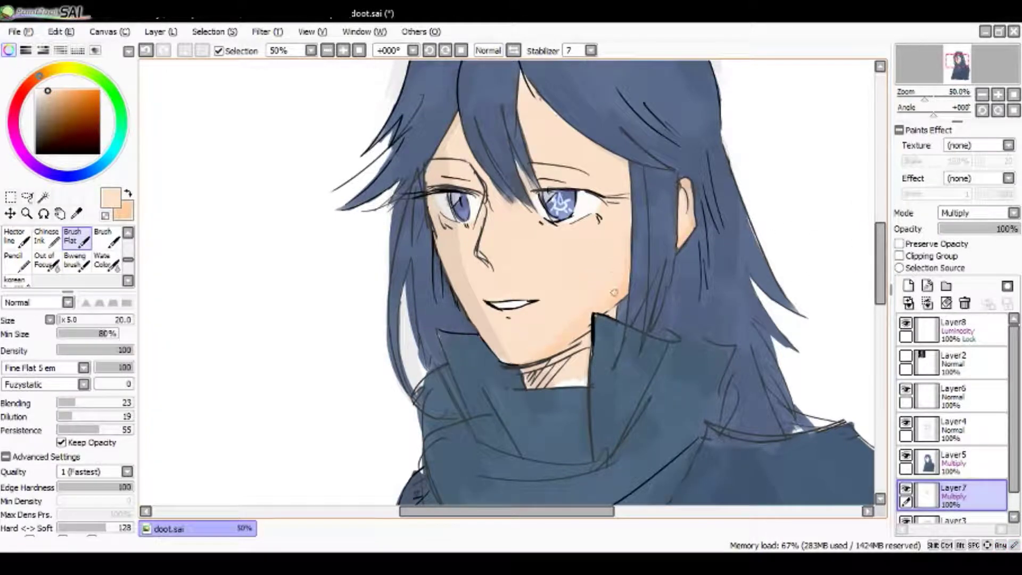
left_click(613, 292, "alt")
Step: Fill the white gap at the base of the neck with skin tone and touch up the adjoining scarf collar on Layer5
left_click(551, 378, "alt")
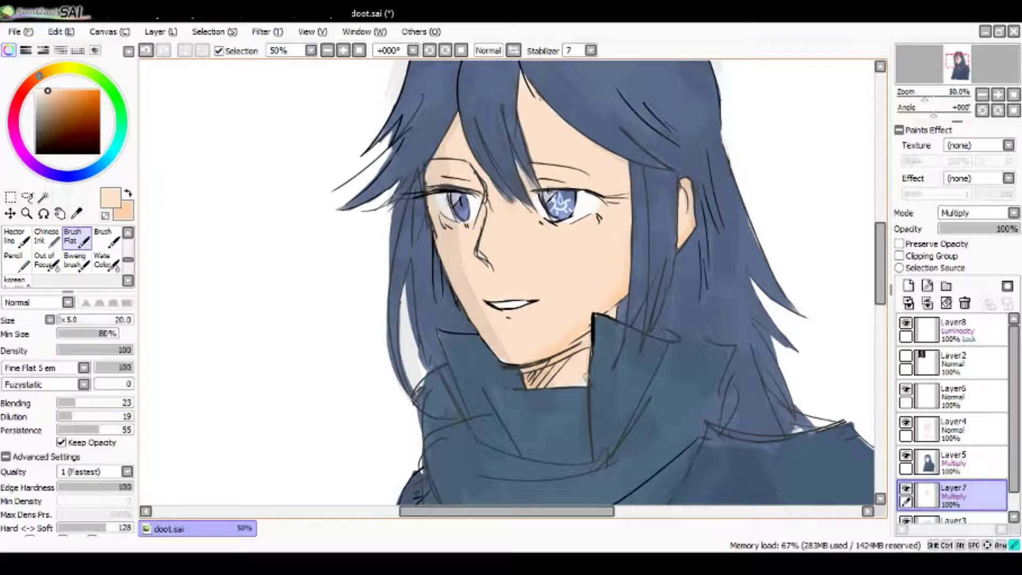
key("ctrl+z")
left_click(595, 318, "alt")
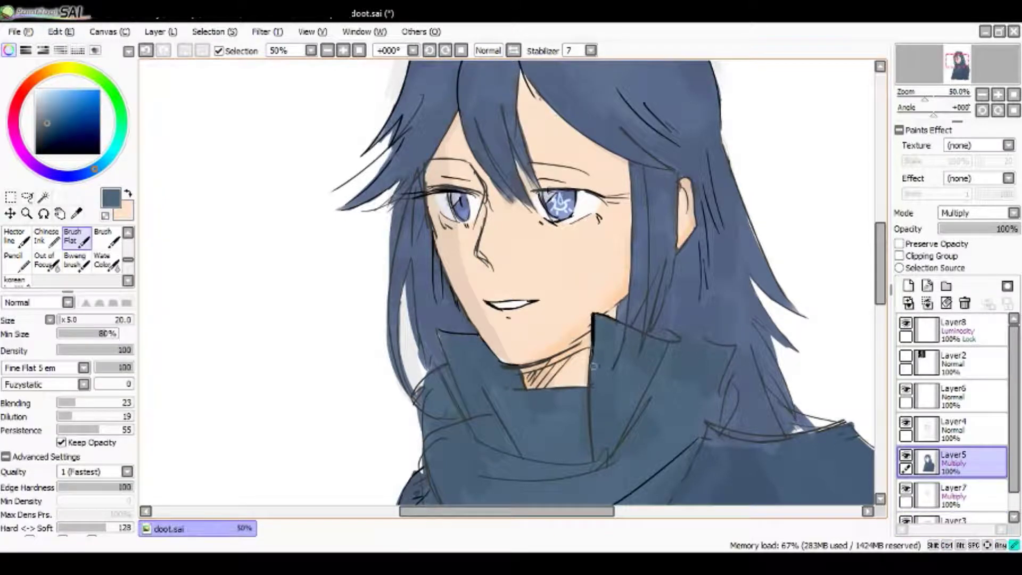
Step: Sample skin tones and add soft peach shading beneath the near eye and beside the nose on Layer7
left_click(953, 495)
left_click(571, 360, "alt")
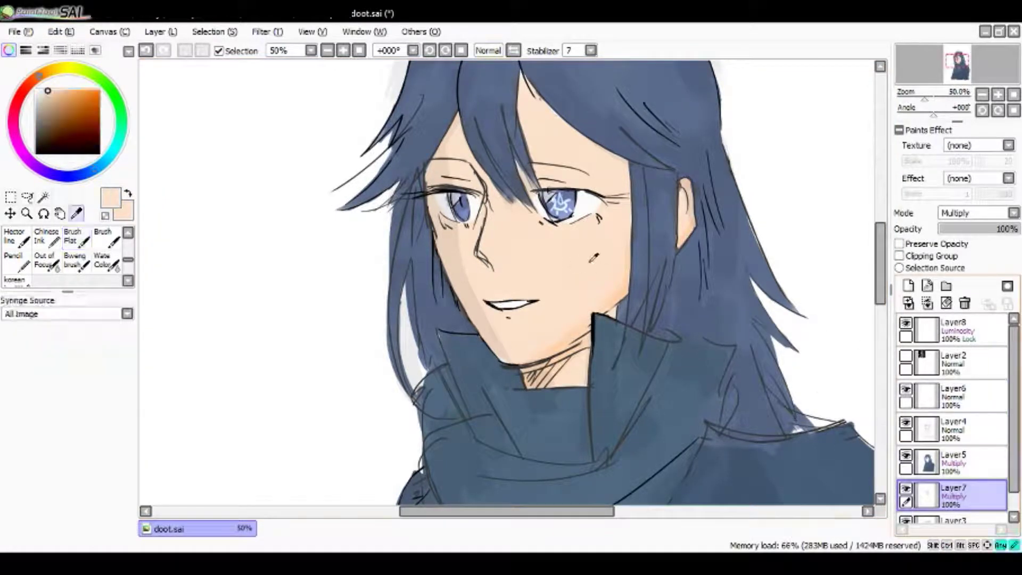
left_click(571, 360, "alt")
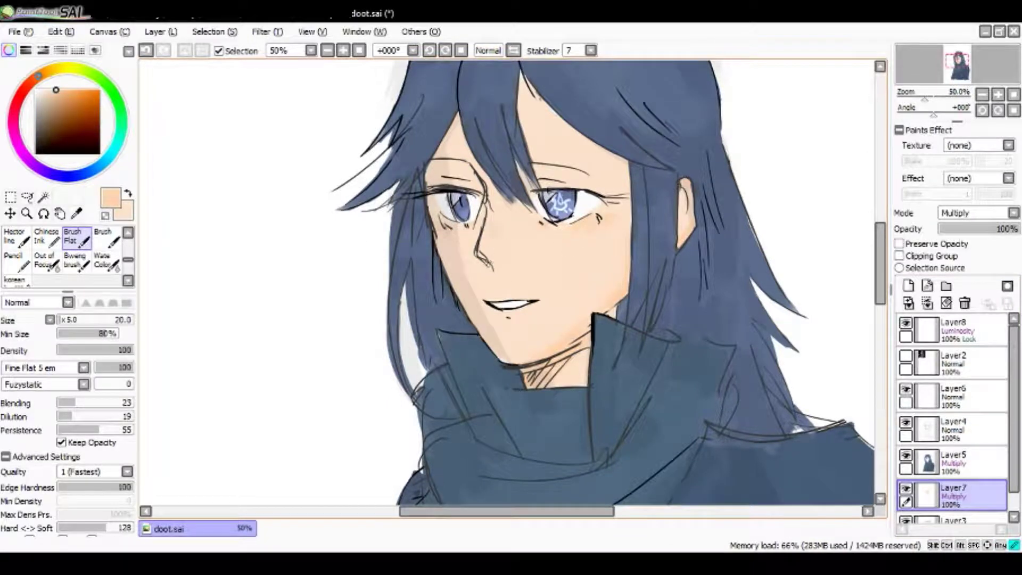
Step: Erase the sketchy nose bridge and tip lines on Layer4 and restore the bridge beside the far eye in black
left_click(953, 429)
key("e")
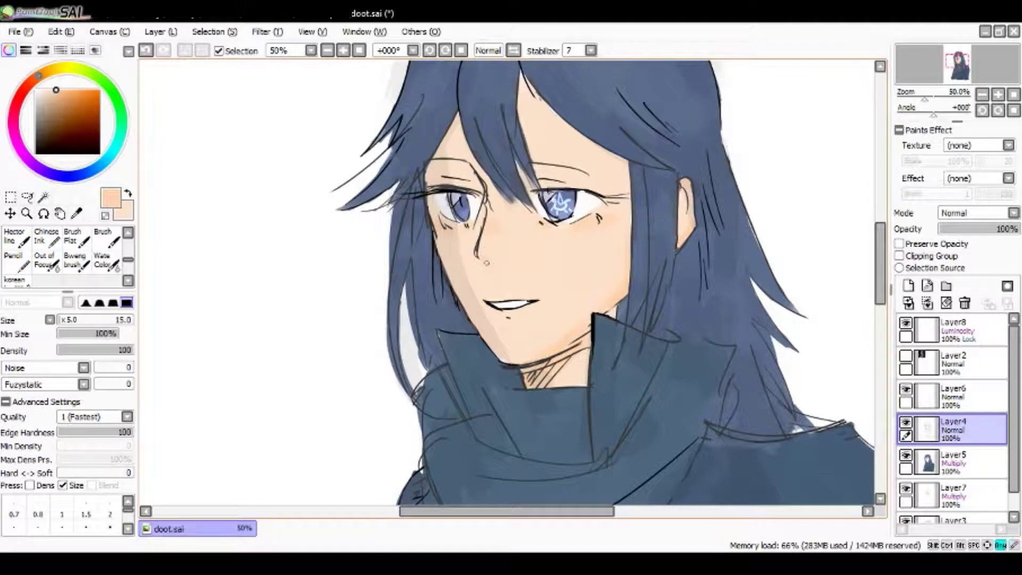
key("b")
key("e")
key("b")
left_click(483, 196, "alt")
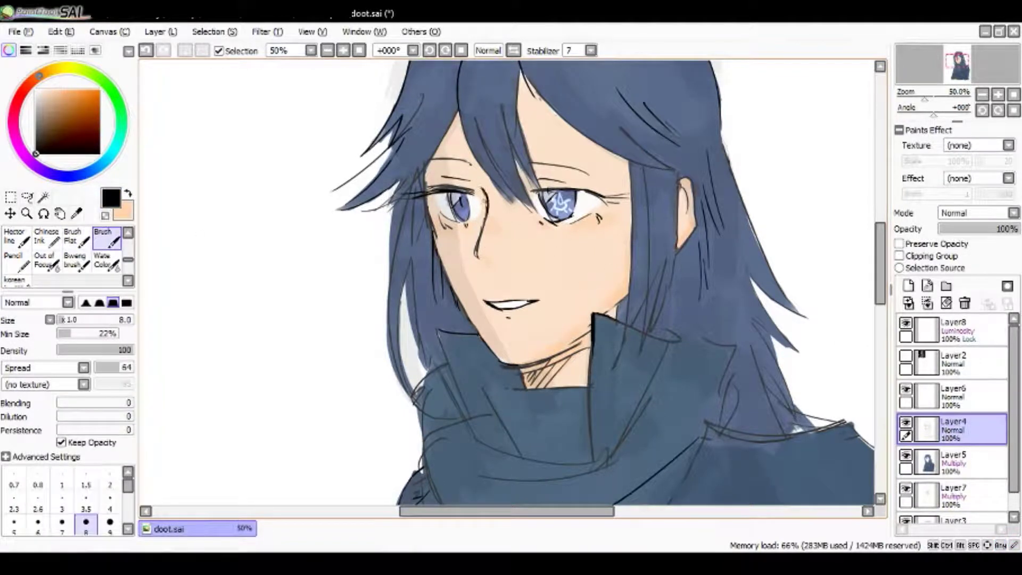
Step: Redraw the nose line down to its tip and strengthen the near eye's upper lash line in black on Layer4
key("e")
key("b")
key("ctrl+y")
key("ctrl+z")
key("ctrl+y")
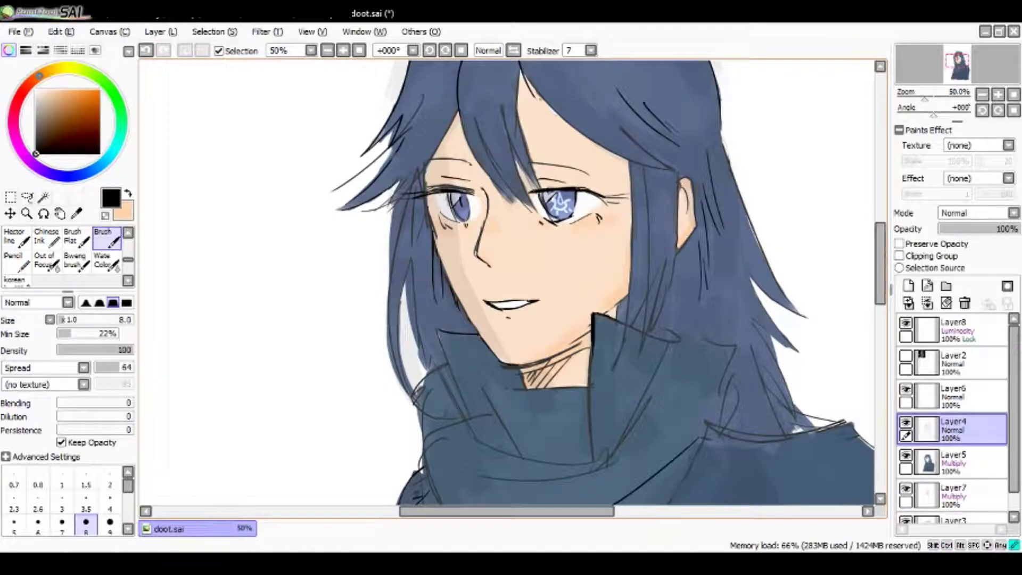
Step: Erase the rough marks under both eyes on Layer4 and redraw small lower lashes at their outer corners in black
key("e")
key("b")
key("e")
key("b")
key("e")
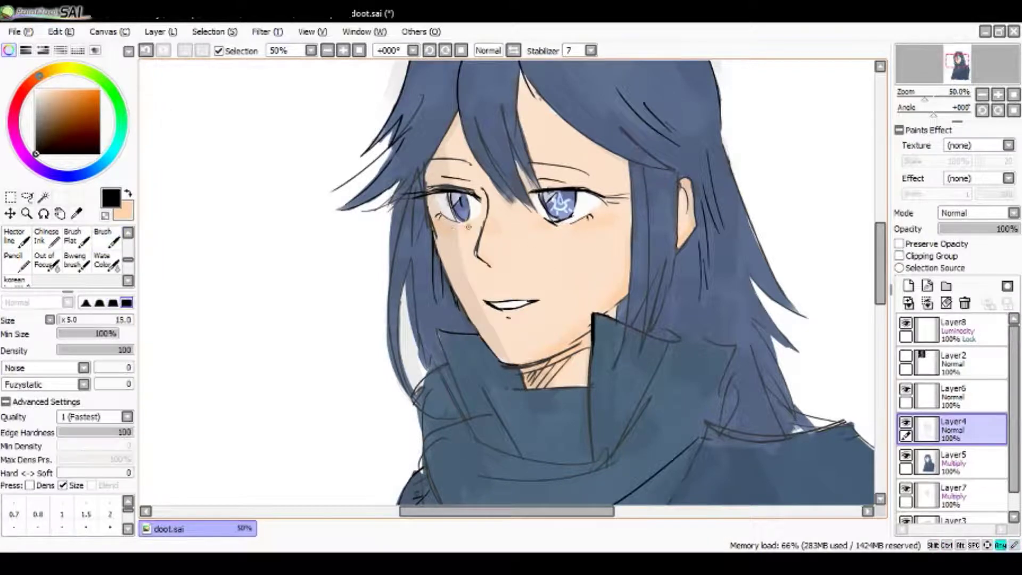
key("b")
key("e")
key("b")
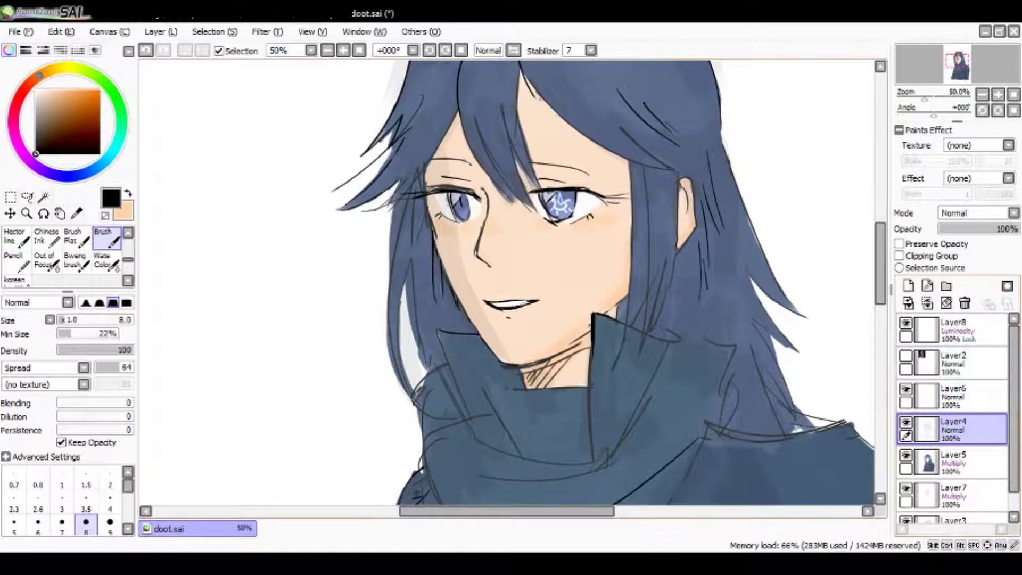
Step: Rework the mouth line and its corner on Layer4 with the eraser and the black Brush at size 8
key("e")
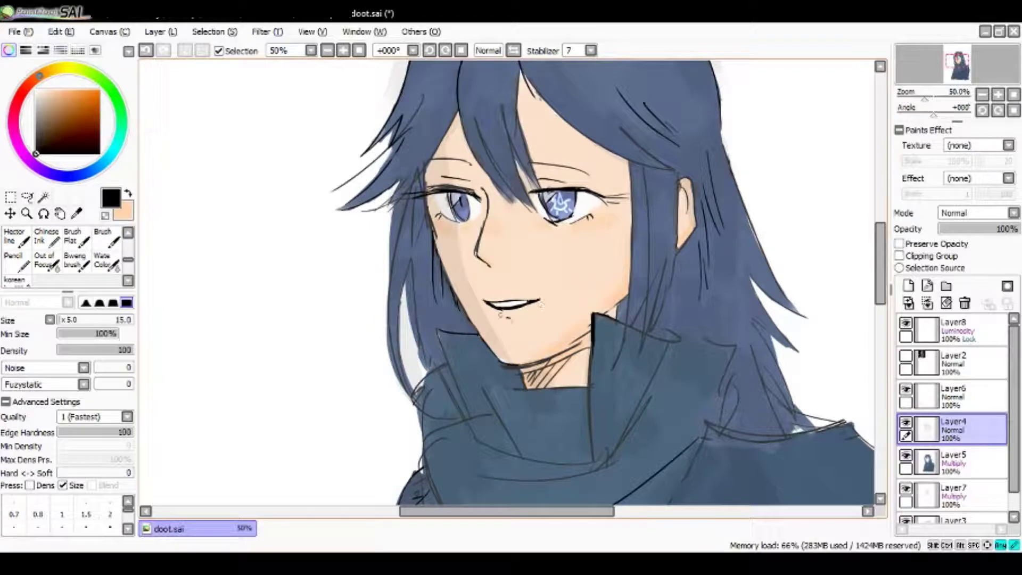
key("b")
key("ctrl+z")
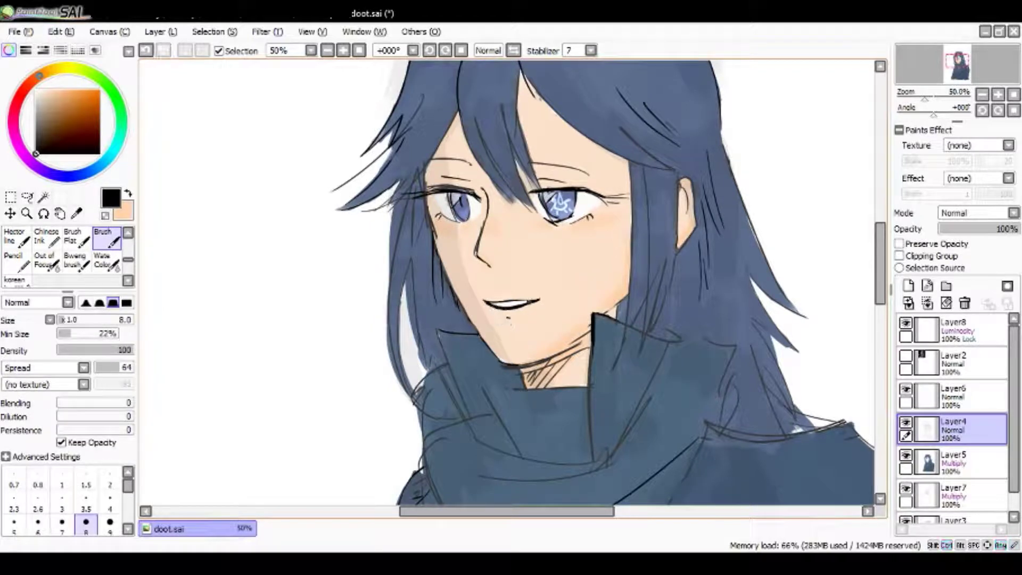
Step: Pick a paler skin tone and work light and peach tones into the near cheek on Layer7 with the Brush Flat
left_click(953, 495)
left_click(532, 341, "alt")
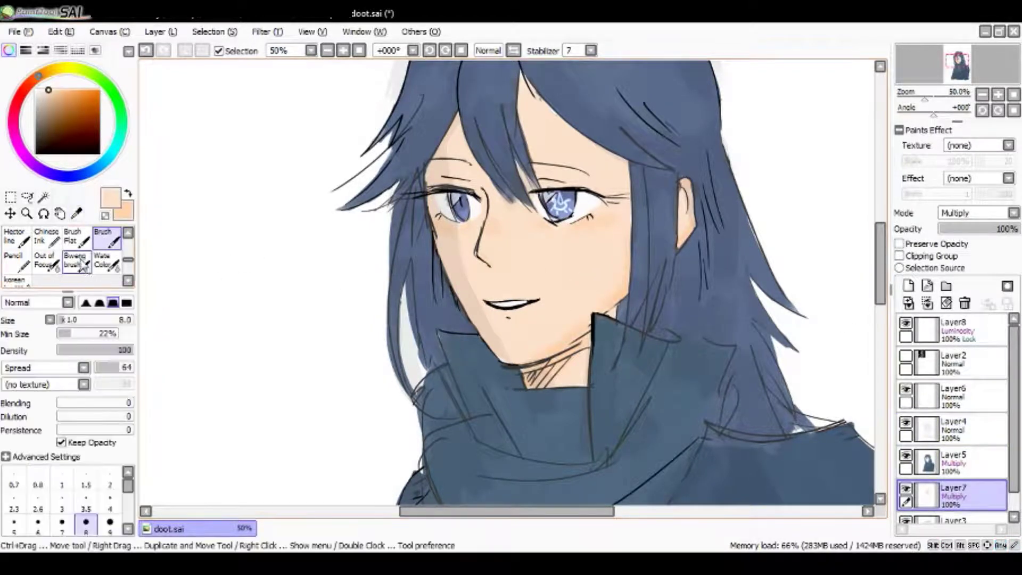
left_click(74, 236)
left_click(41, 90)
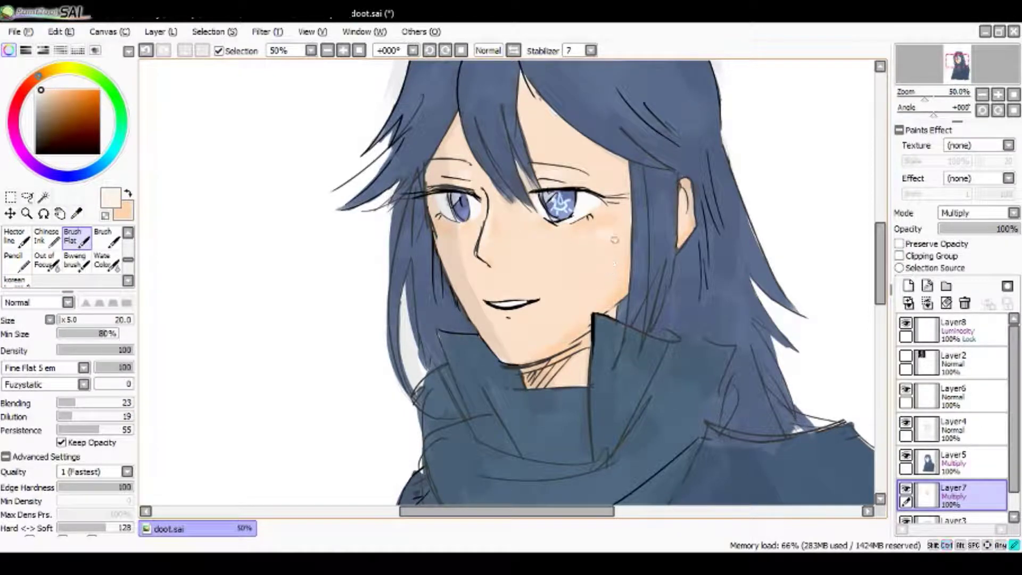
key("ctrl+z")
key("x")
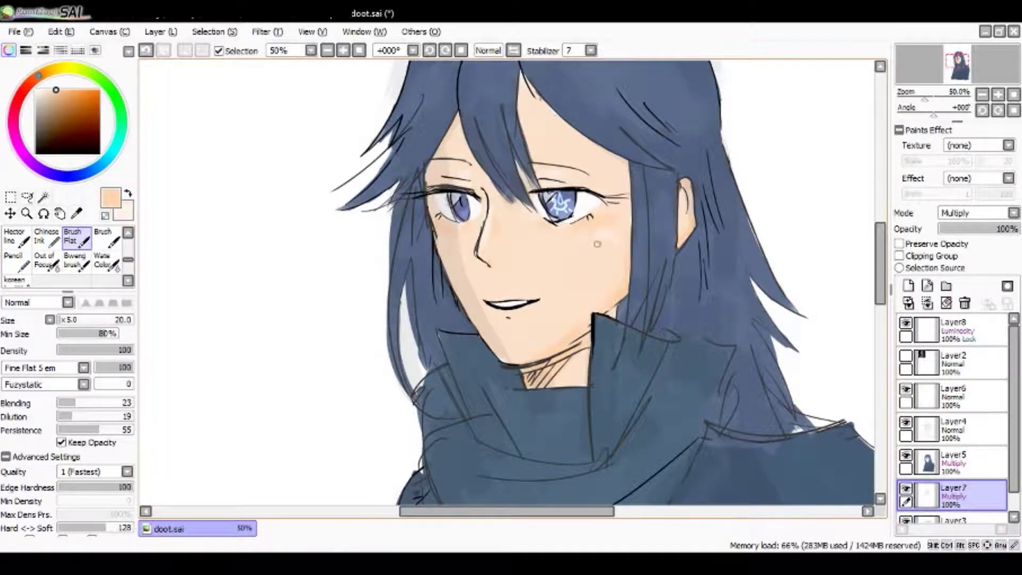
Step: Blend pale and peach skin tones over the near cheek on Layer7 with the Brush Flat at size 85
key("x")
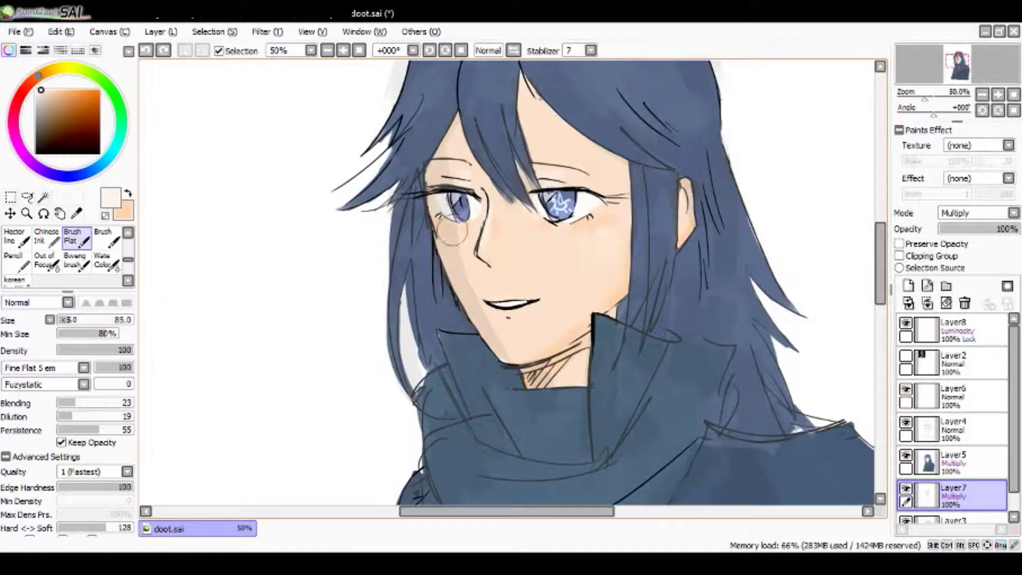
key("x")
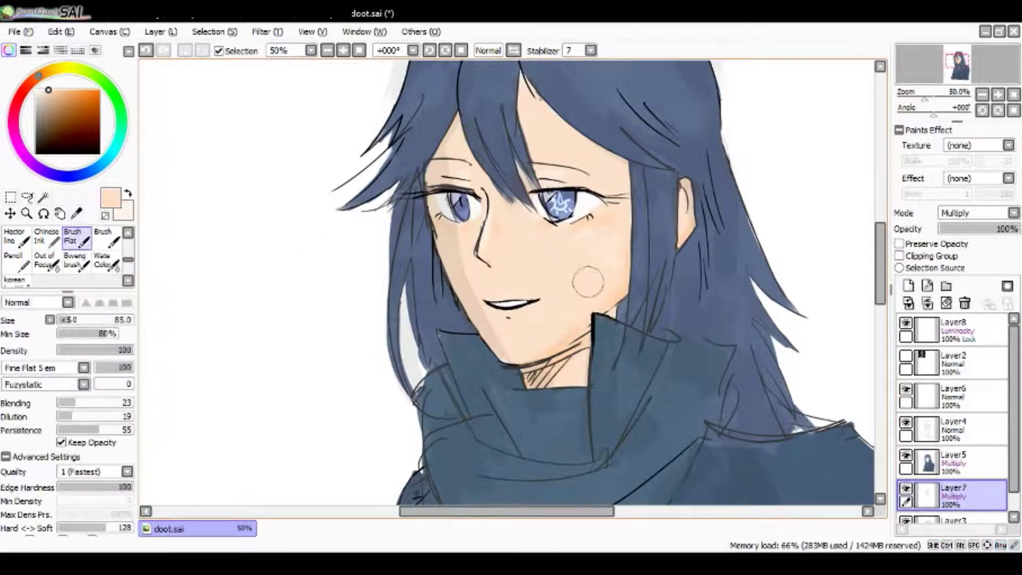
key("ctrl+z")
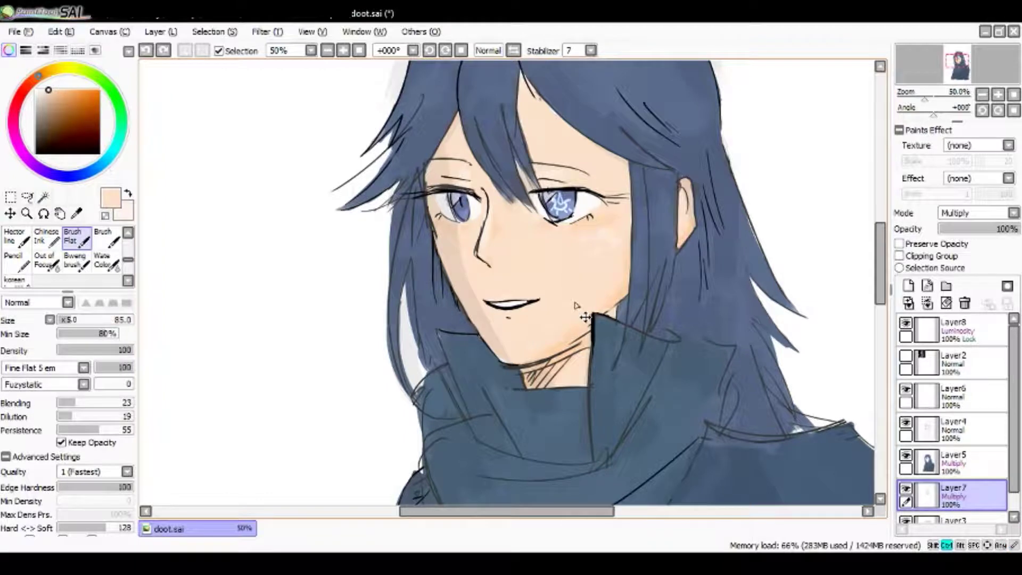
mouse_move(591, 258)
left_mouse_down()
mouse_move(599, 263)
mouse_move(586, 284)
left_mouse_up()
key("ctrl+z")
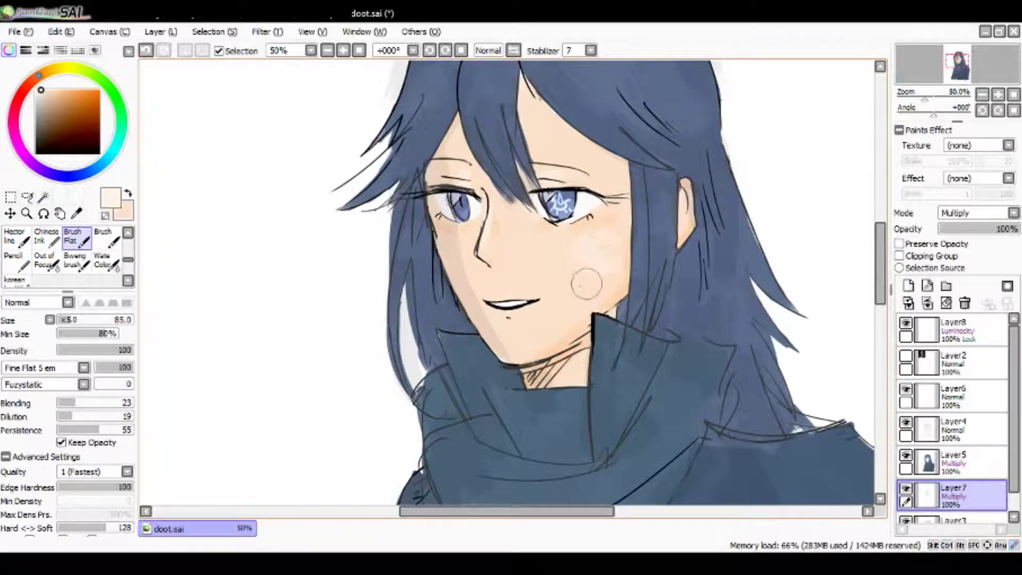
left_click(583, 279, "alt")
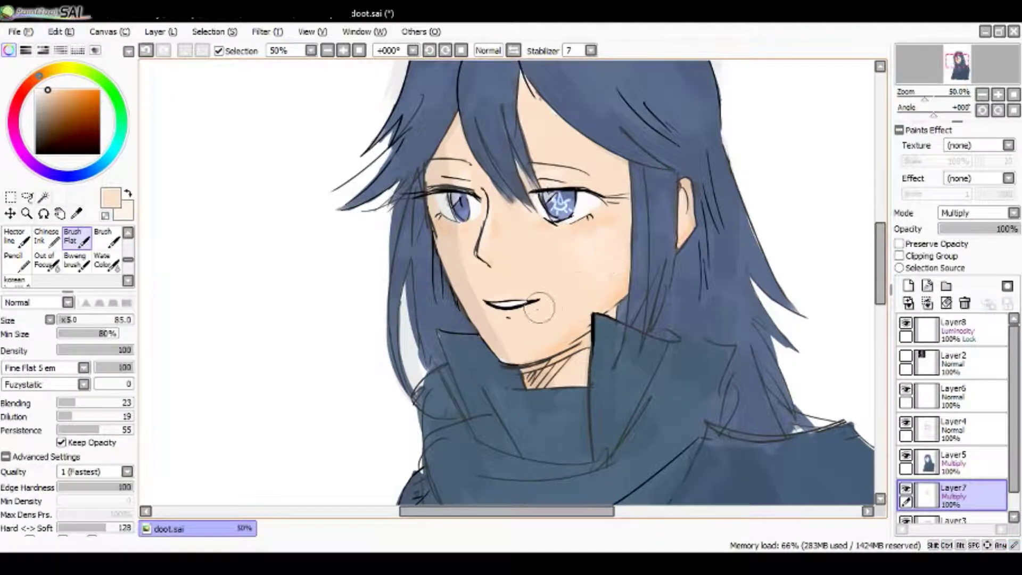
Step: Reduce the Brush Flat to size 40 and smooth the skin around the nose and forehead with sampled tones
key("bracketleft")
key("bracketleft")
key("bracketleft")
key("bracketleft")
left_click(510, 234, "alt")
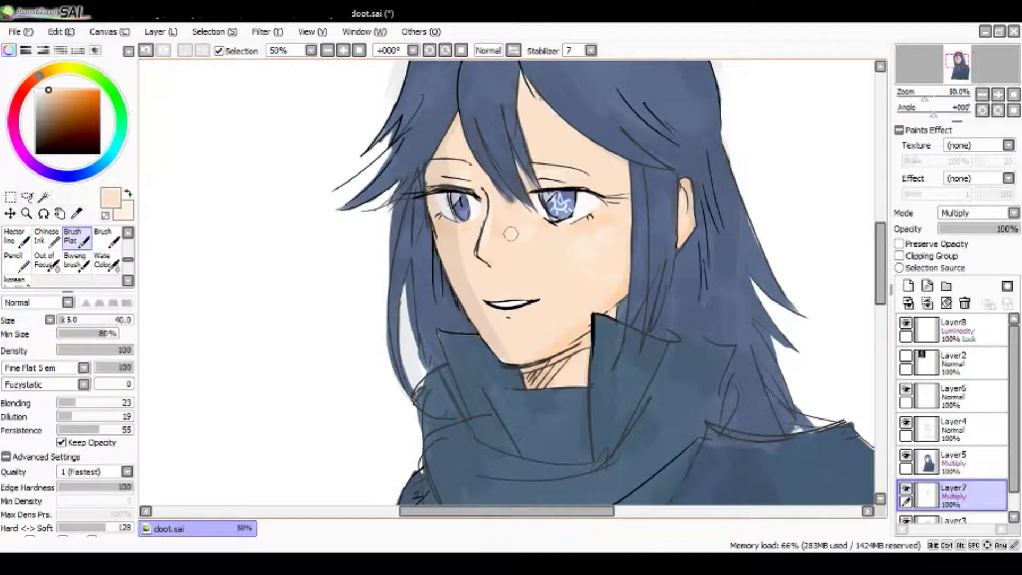
left_click(572, 148, "alt")
Step: Paint pale vertical highlights on the tiara on Layer5 with its opacity preserved
scroll(745, 228, "up", 5)
left_click(958, 460)
left_click(900, 243)
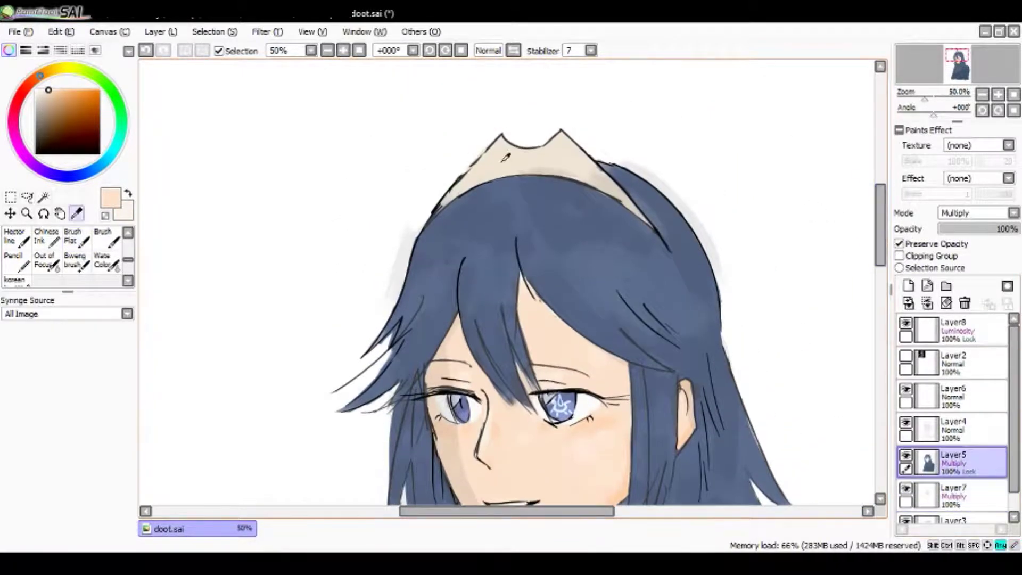
left_click(504, 159, "alt")
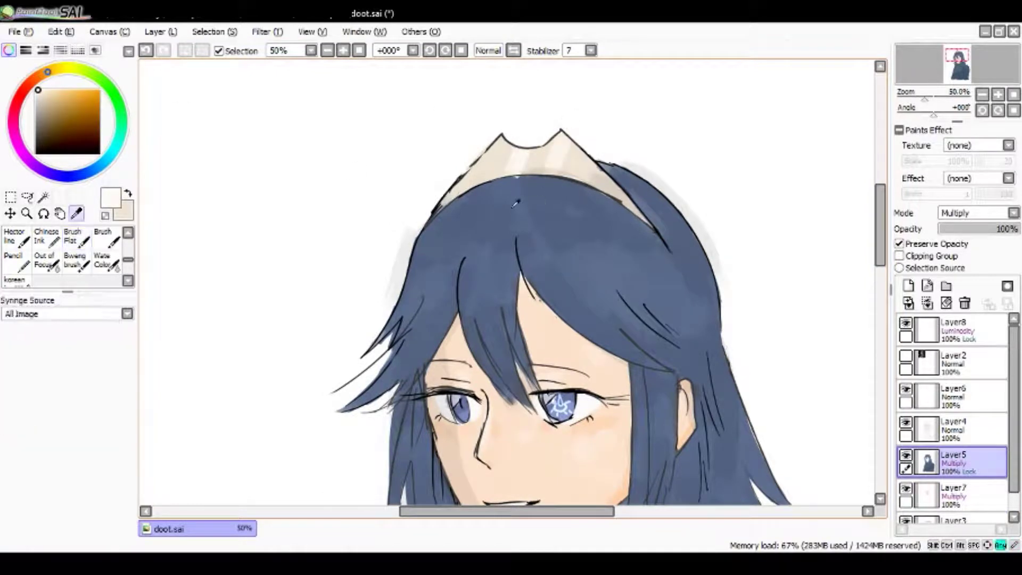
Step: Pick a light blue and paint a band of broken highlights across the crown of the hair on Layer5
left_click(521, 182, "alt")
left_click(47, 103)
left_click(51, 97)
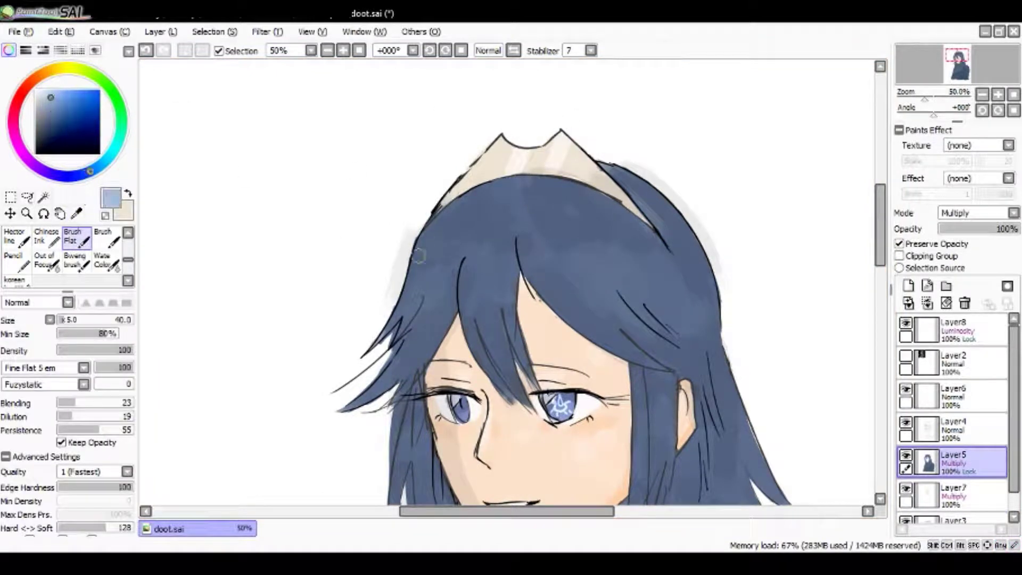
mouse_move(413, 263)
left_mouse_down()
mouse_move(447, 287)
mouse_move(426, 299)
mouse_move(505, 302)
mouse_move(634, 271)
mouse_move(671, 224)
mouse_move(692, 245)
left_mouse_up()
Step: Add light blue highlights to the side locks and the back hair on both sides of the face
scroll(692, 245, "down", 3)
left_click_drag(644, 279, 670, 243)
mouse_move(700, 199)
left_mouse_down()
mouse_move(727, 277)
mouse_move(748, 264)
left_mouse_up()
left_click_drag(677, 317, 711, 346)
mouse_move(404, 234)
left_mouse_down()
mouse_move(426, 287)
mouse_move(447, 306)
left_mouse_up()
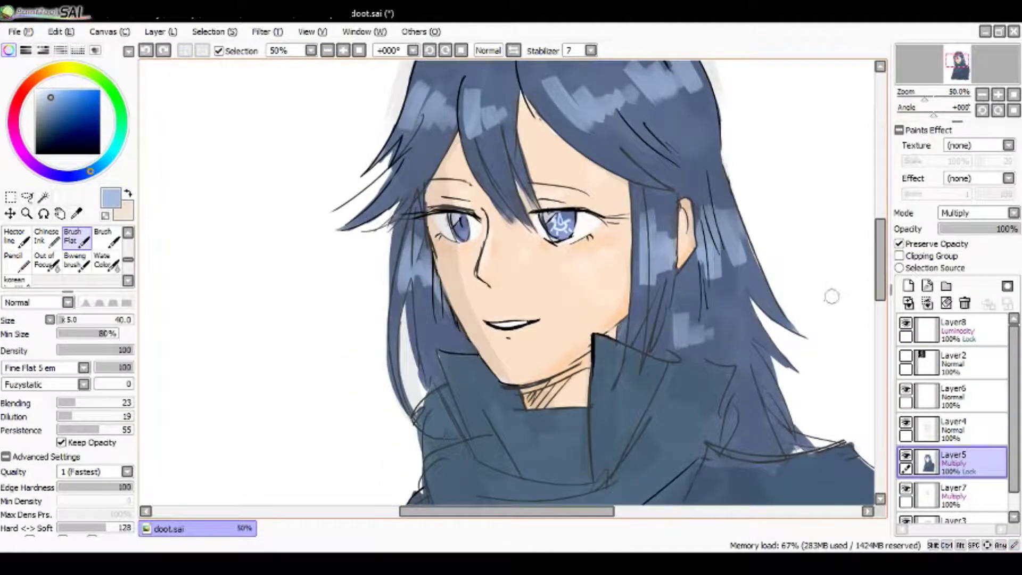
Step: Touch up the shoulder top and the scarf folds on Layer5 with sampled dark blues, keeping opacity preserved
scroll(833, 292, "down", 4)
left_click(900, 243)
left_click(650, 334, "alt")
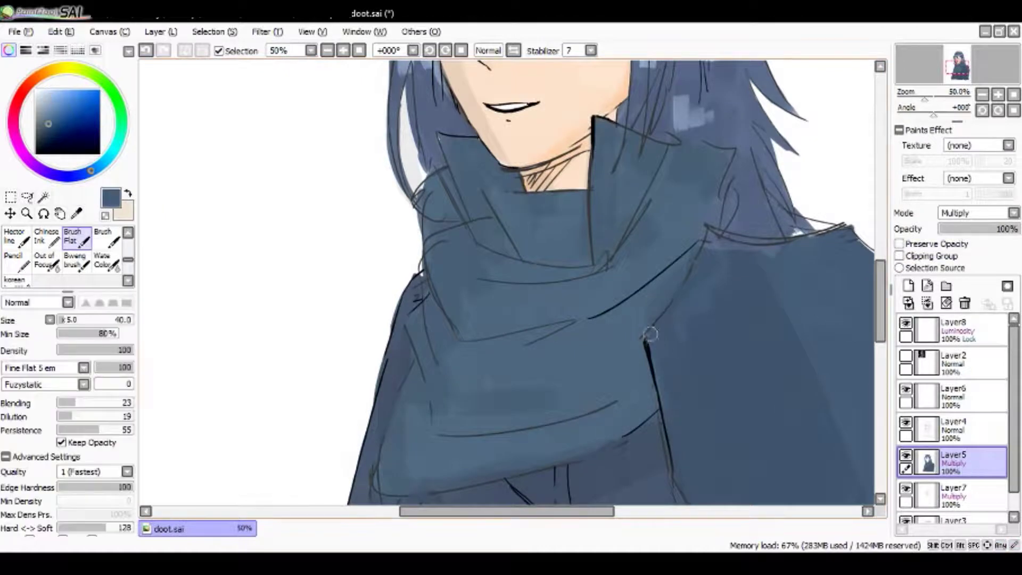
left_click(899, 244)
mouse_move(788, 240)
left_mouse_down()
mouse_move(841, 225)
mouse_move(873, 251)
left_mouse_up()
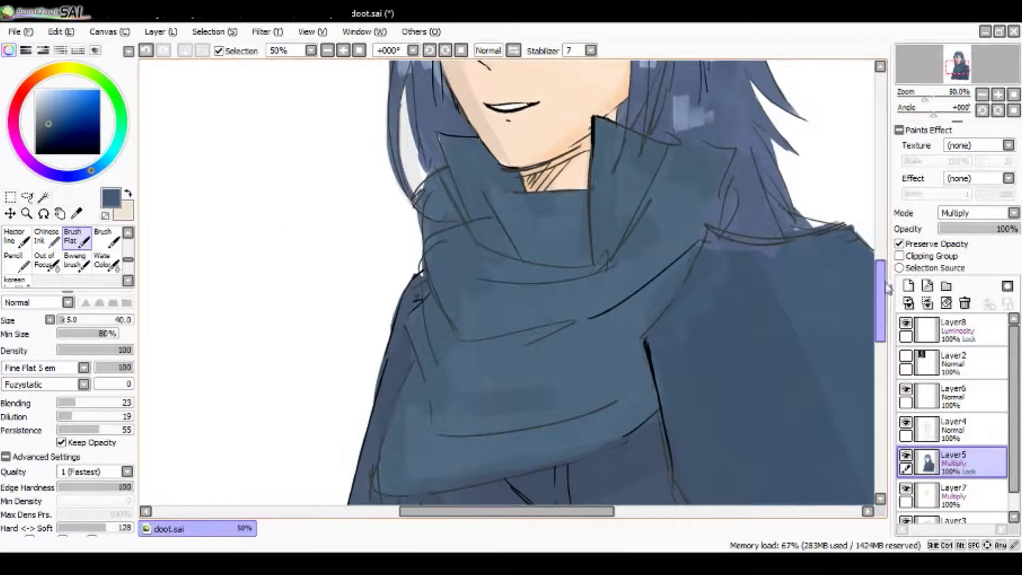
scroll(758, 246, "up", 3)
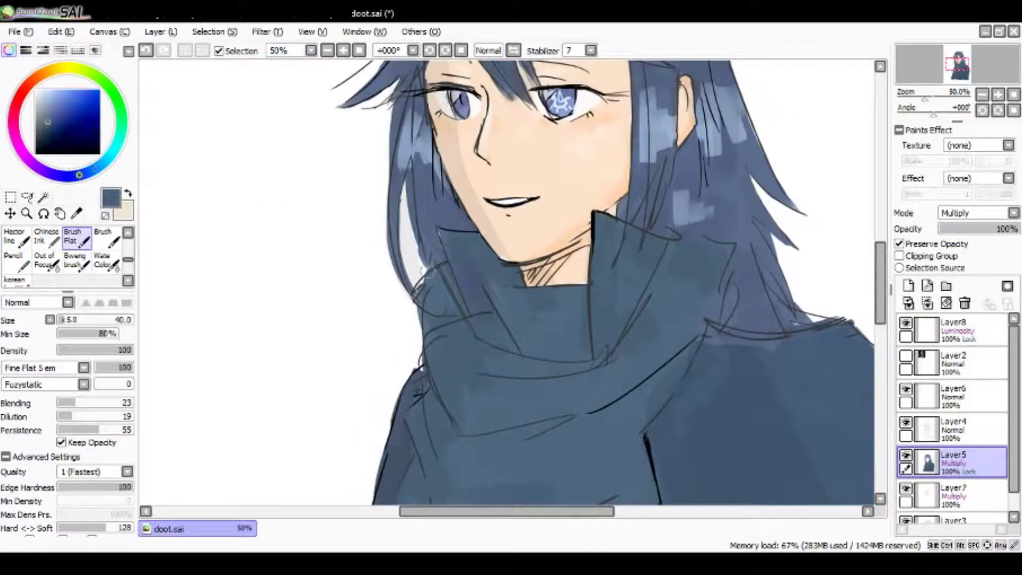
left_click(50, 121)
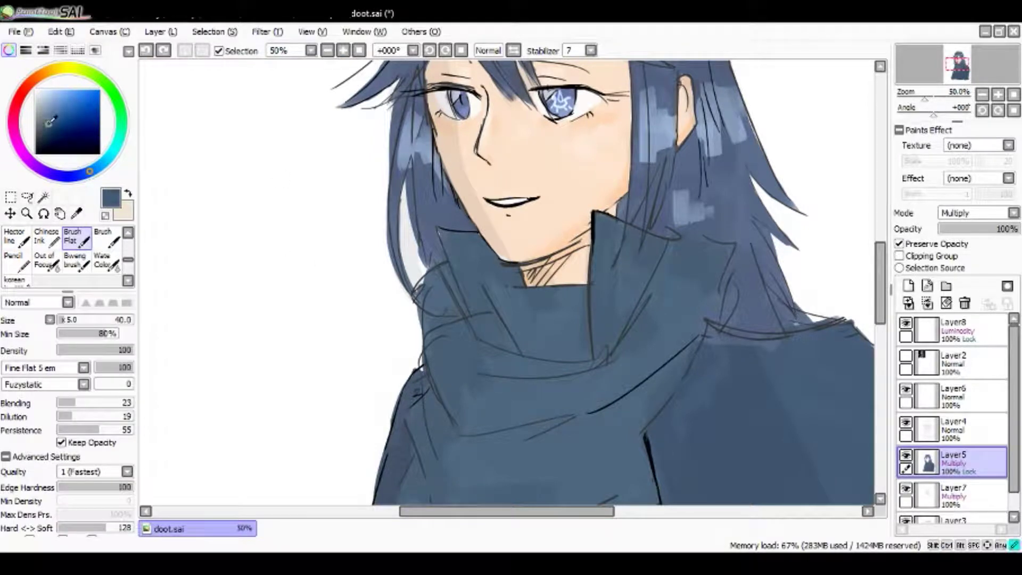
left_click_drag(449, 246, 468, 236)
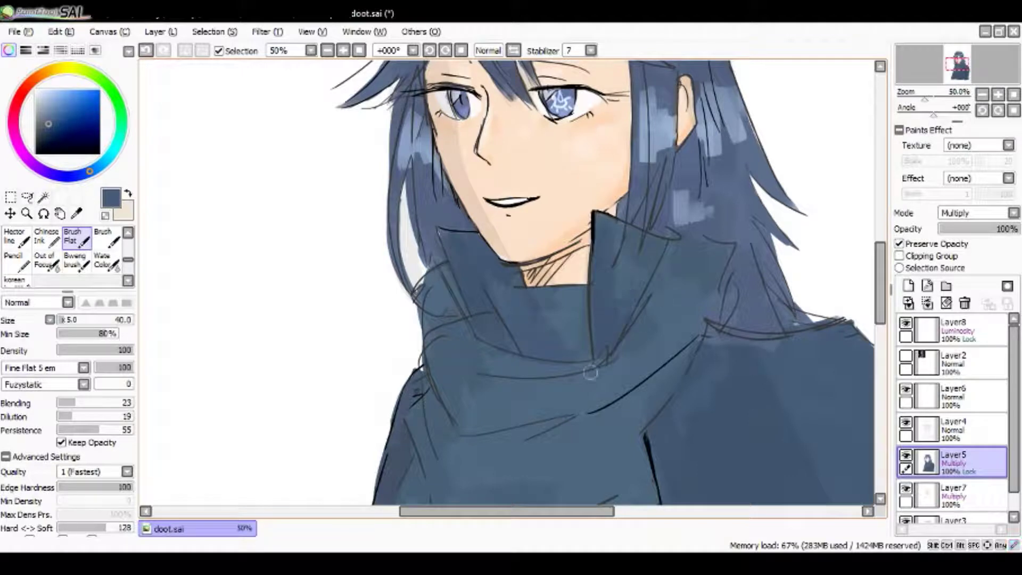
scroll(489, 368, "down", 3)
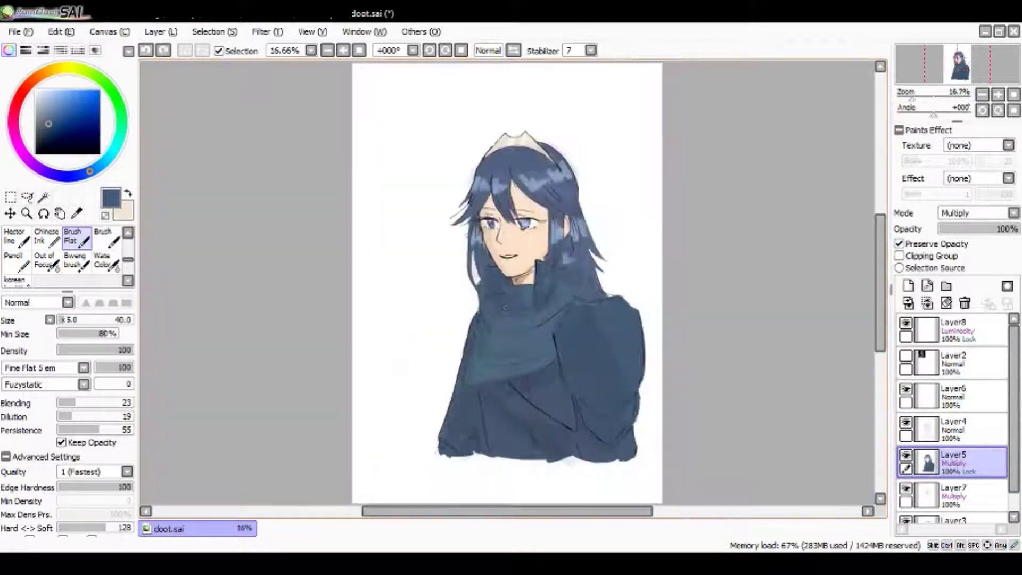
key("ctrl+z")
Step: Add a new layer above Layer5, paint a light blue highlight on the scarf, and set the layer to Screen at 43% opacity
key("ctrl+shift+n")
scroll(977, 213, "down", 3)
left_click(51, 105)
left_click_drag(527, 336, 542, 327)
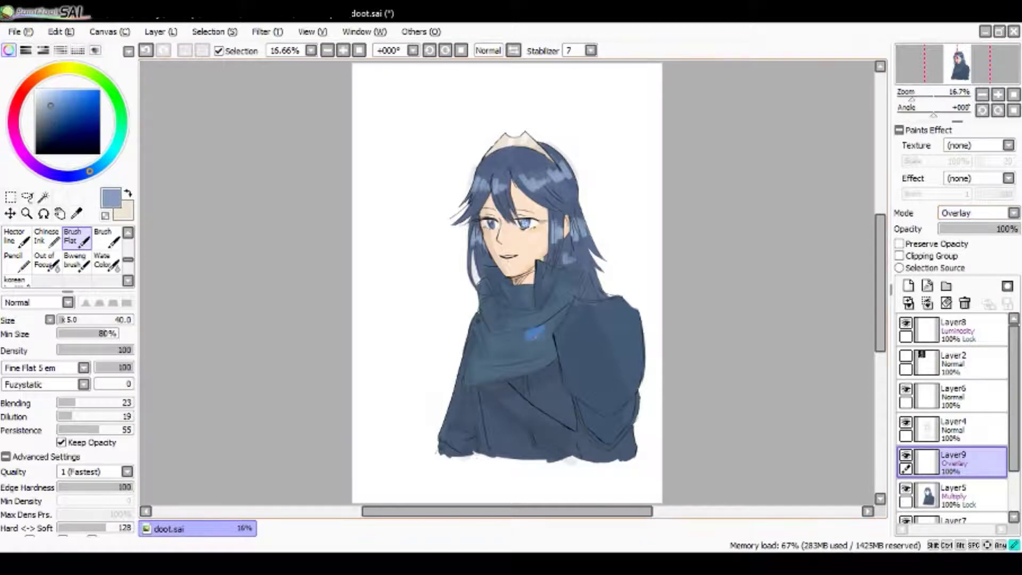
scroll(977, 213, "up", 1)
left_click_drag(1001, 229, 974, 229)
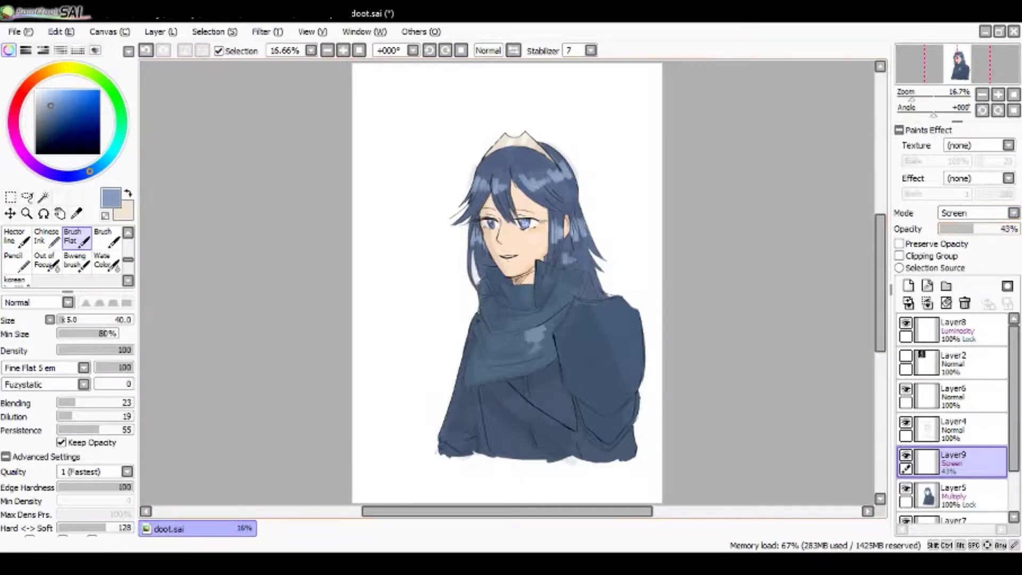
Step: Extend the light blue highlights along the scarf folds and down the far sleeve on Layer9
key("ctrl+z")
key("ctrl+y")
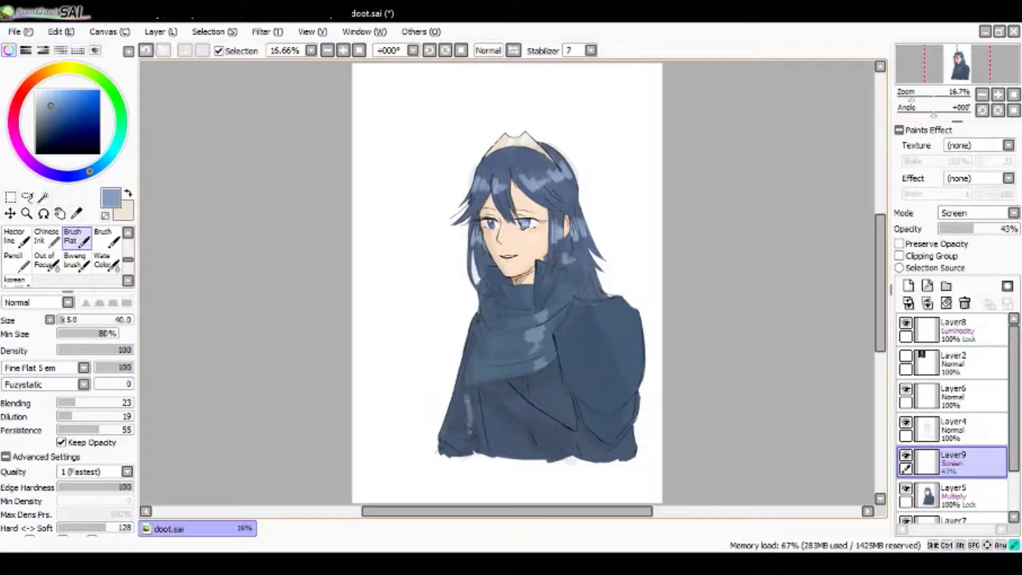
key("ctrl+z")
left_click_drag(465, 393, 470, 446)
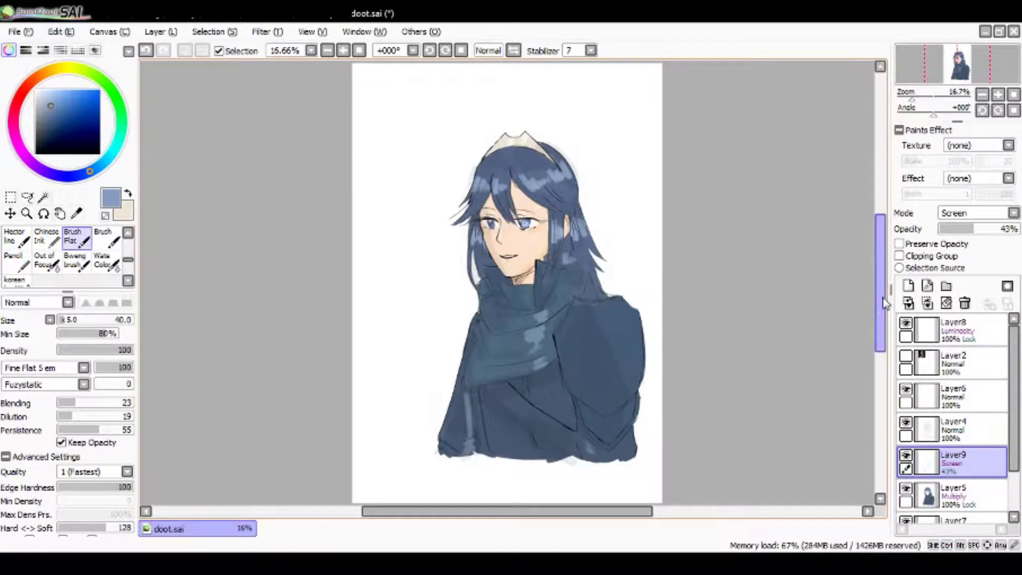
Step: Erase the open mouth's lines on Layer4 and cover its inside with a sampled skin tone on Layer7
left_click(953, 429)
key("e")
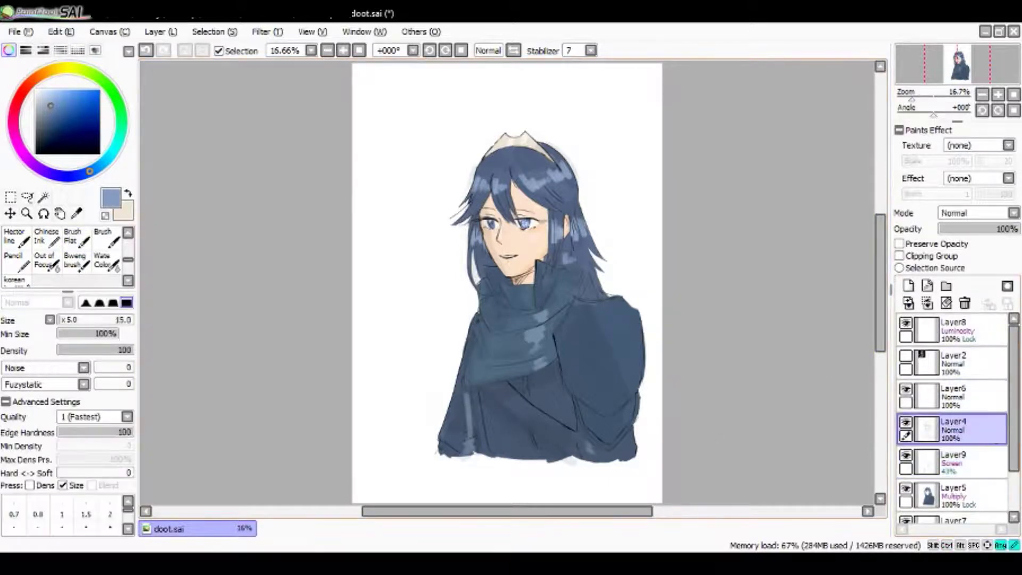
key("e")
left_click(953, 519)
left_click(521, 260, "alt")
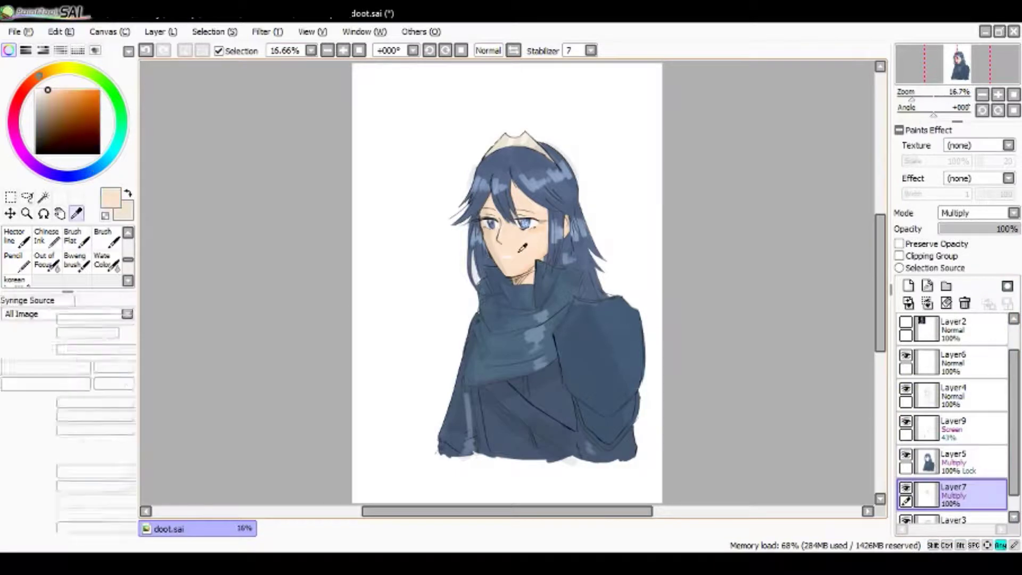
key("b")
Step: Redraw the mouth as a closed smile on Layer4 with the black Brush at size 8
left_click(953, 395)
scroll(953, 394, "up", 1)
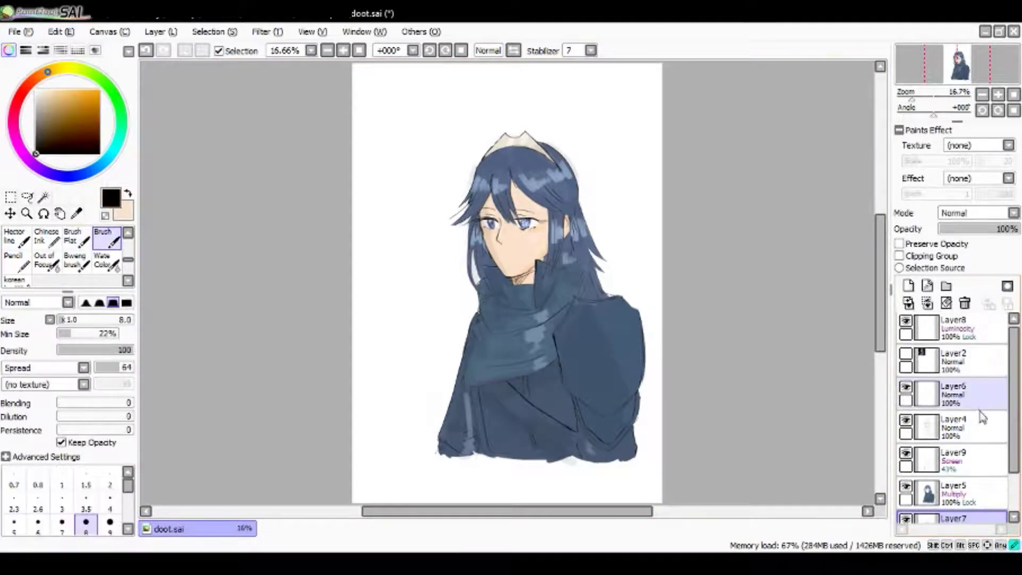
key("ctrl+z")
left_click_drag(500, 259, 512, 257)
key("ctrl+z")
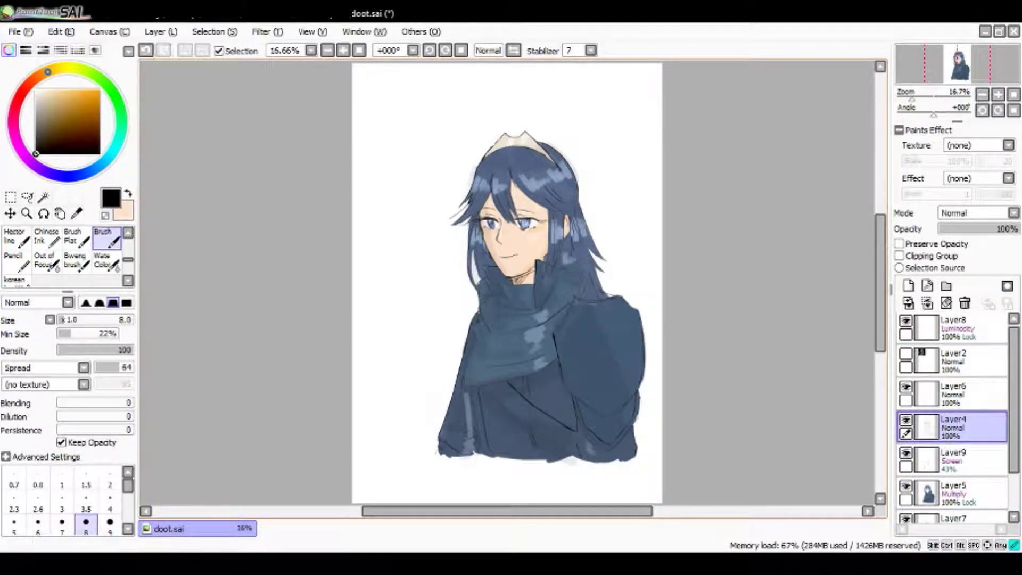
Step: Refine the smile and the near eye's lower line on Layer4 by alternating the eraser and the black Brush
key("e")
key("b")
key("e")
left_click(526, 229)
key("b")
key("e")
key("b")
Step: Paint a brown diagonal chest strap on Layer5 with the Brush Flat at size 40 and trim its edges with sampled blues
scroll(939, 359, "up", 2)
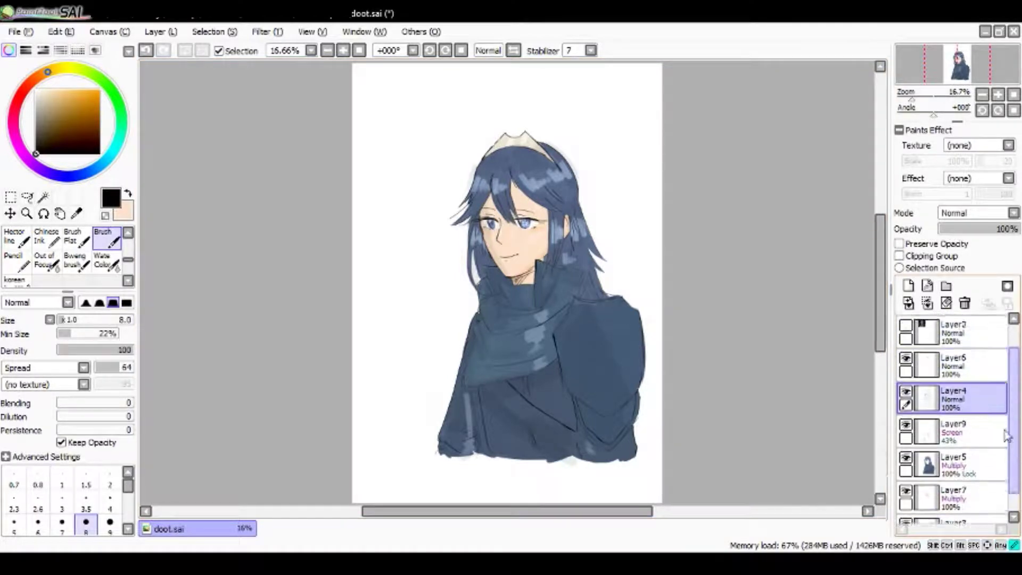
scroll(940, 358, "down", 2)
left_click(953, 440)
left_click(47, 113)
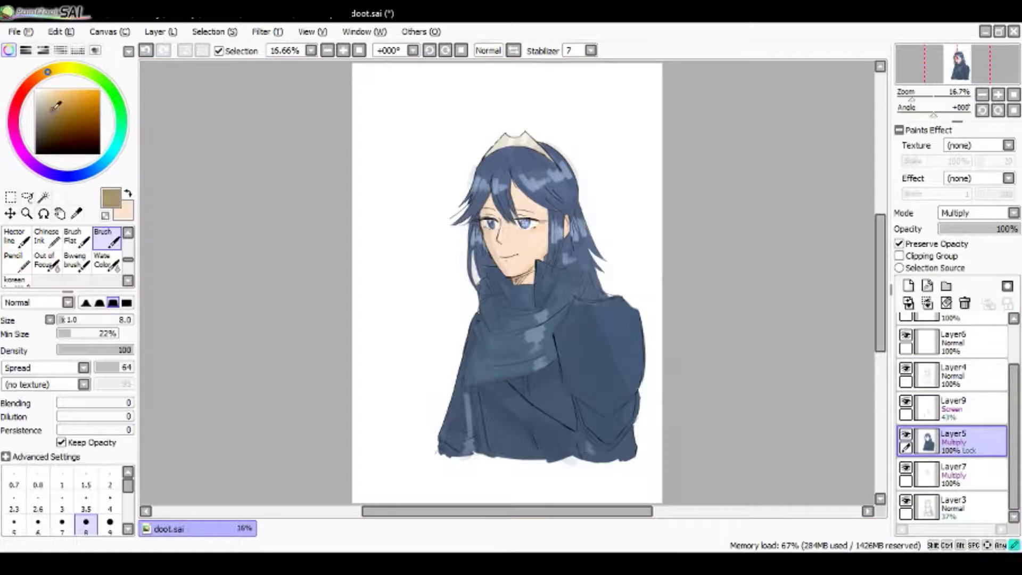
left_click(75, 236)
mouse_move(492, 389)
left_mouse_down()
mouse_move(530, 420)
mouse_move(493, 390)
left_mouse_up()
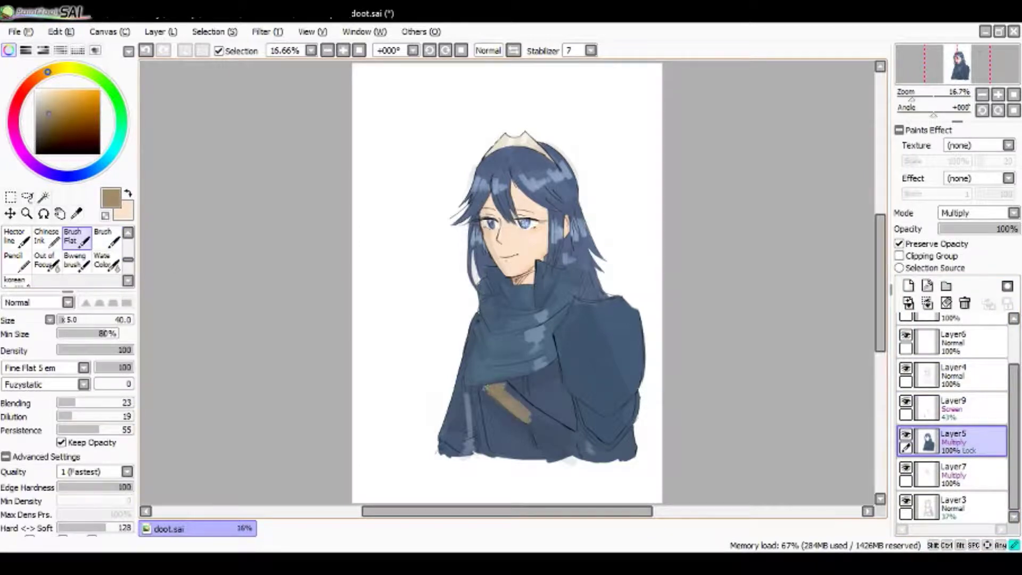
left_click_drag(530, 420, 577, 445)
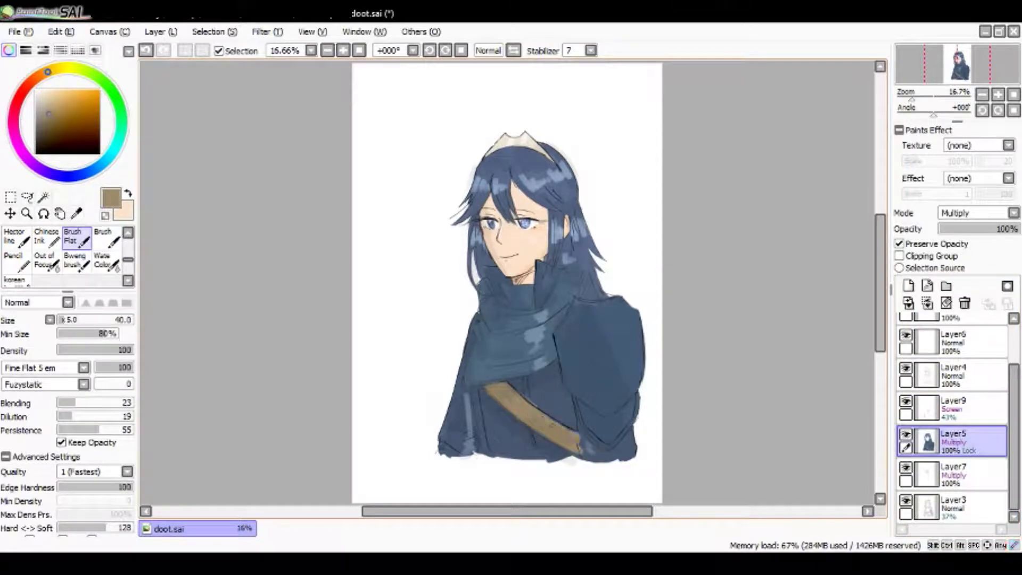
left_click(486, 394, "alt")
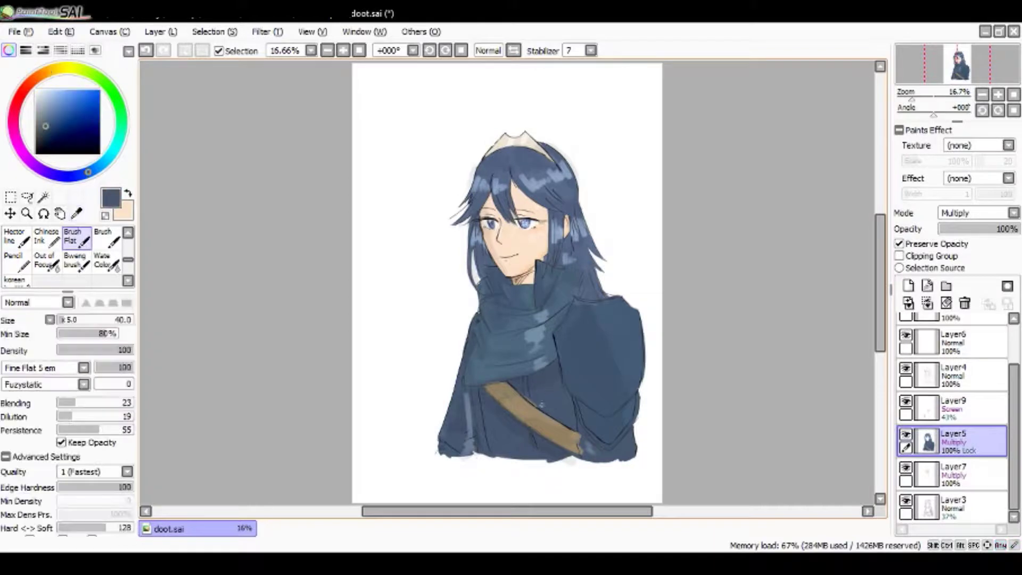
left_click(487, 376, "alt")
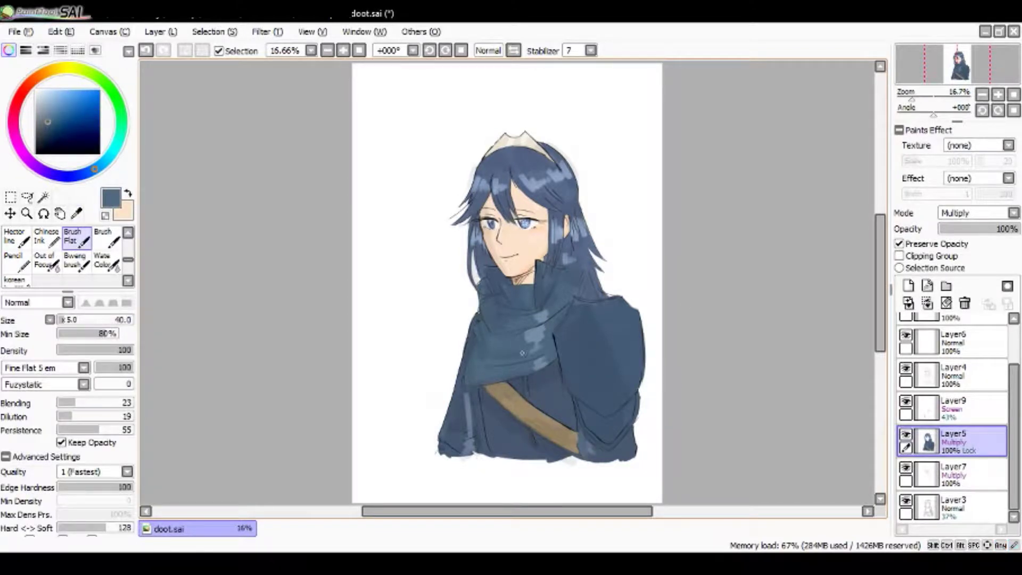
Step: Add a layer above Layer5 in Luminosity mode at 57% opacity and draw muted yellow trim along the shoulder armor and collar at size 10
left_click(909, 286)
scroll(977, 212, "down", 2)
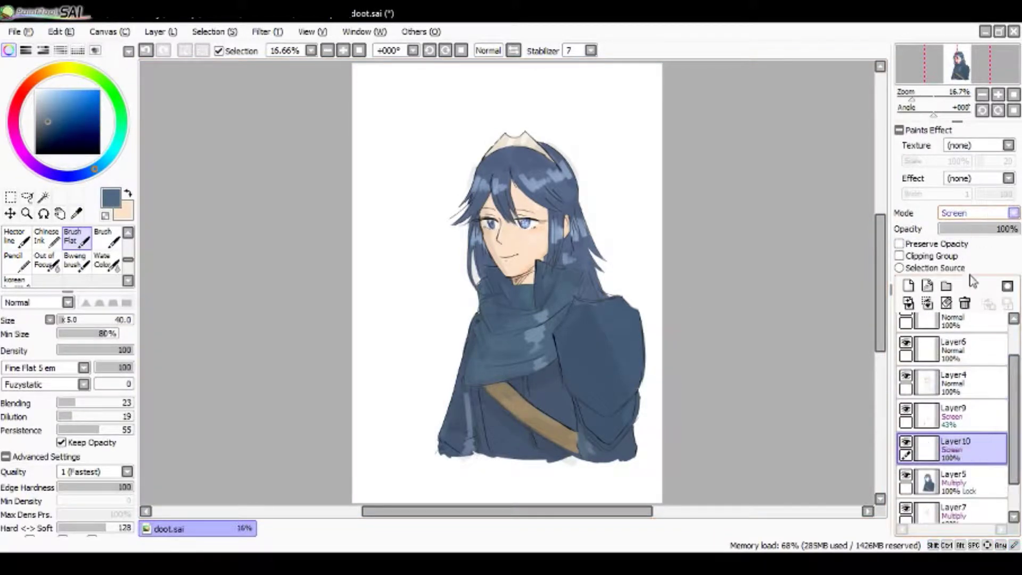
scroll(977, 213, "down", 2)
left_click(983, 229)
left_click(60, 68)
left_click(60, 104)
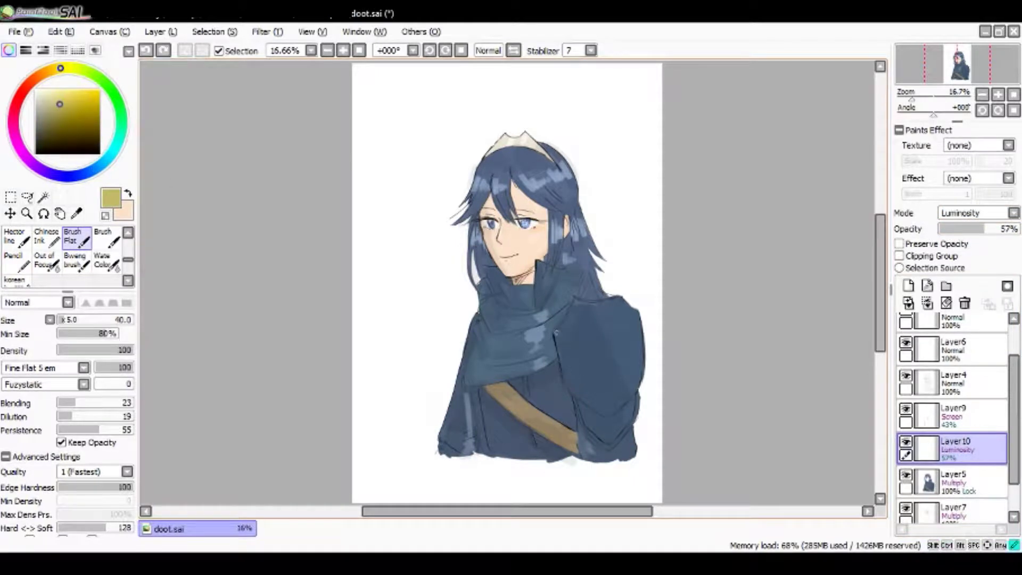
left_click(101, 323)
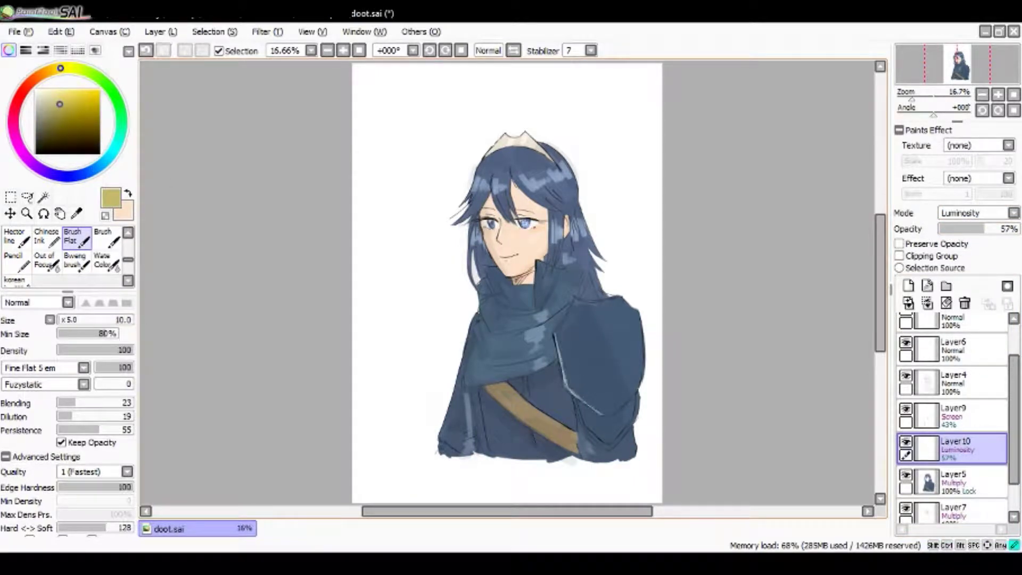
Step: Show the reference Layer2 and start a muted yellow pointed emblem on the shoulder armor in Layer10, replacing the armor's edge trim
scroll(953, 416, "up", 3)
left_click(906, 355)
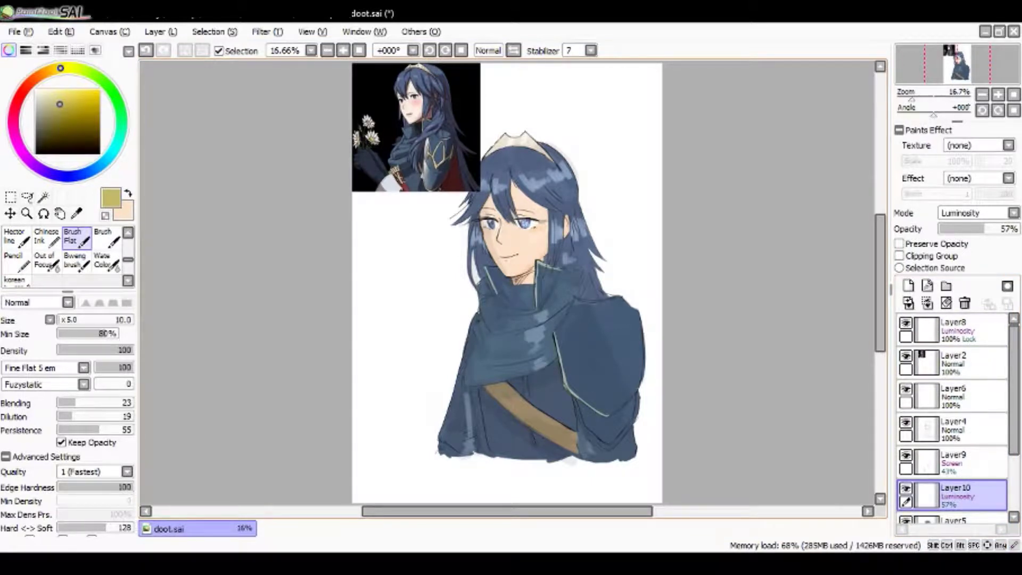
key("e")
key("b")
key("e")
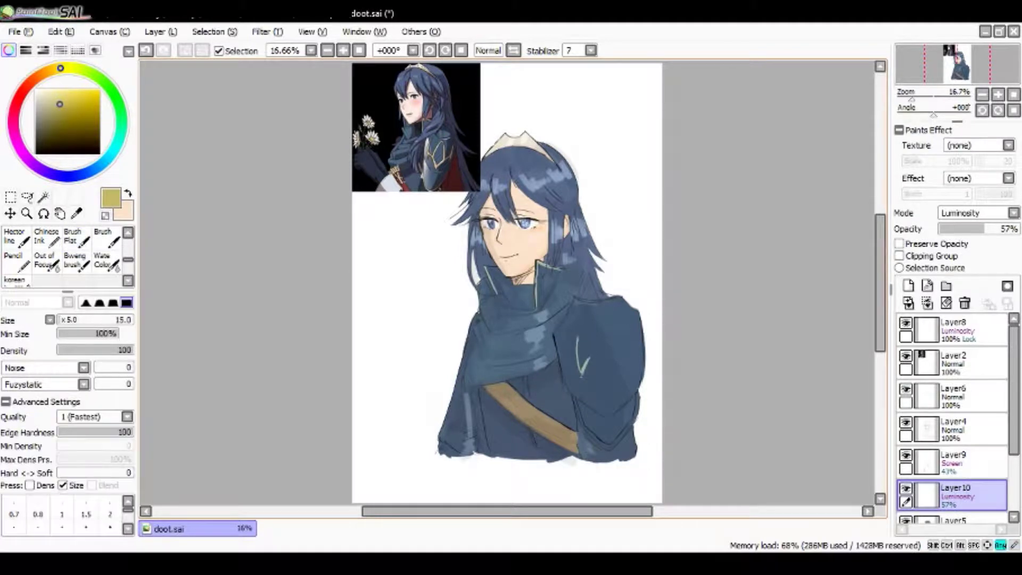
key("b")
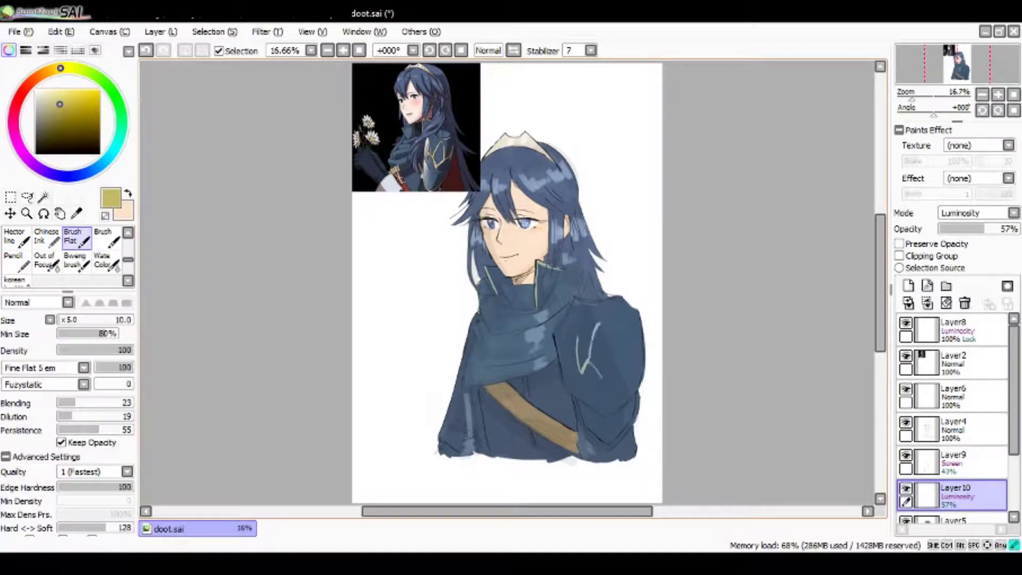
left_click_drag(600, 369, 615, 390)
Step: Complete the emblem's central diamond, lower V and side prongs on Layer10, alternating the eraser with the Brush Flat at size 10
key("e")
key("b")
key("e")
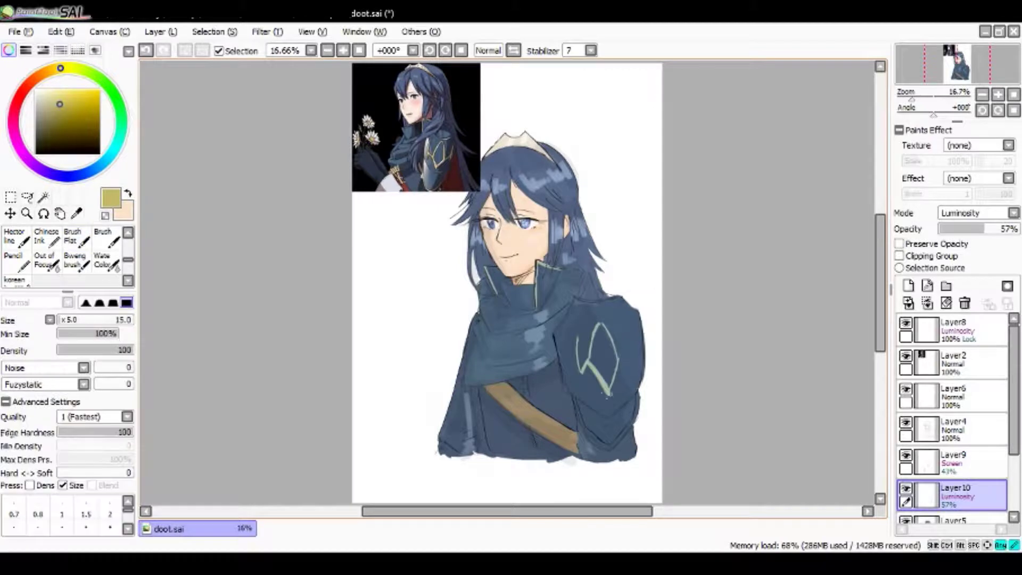
left_click_drag(600, 370, 613, 394)
key("b")
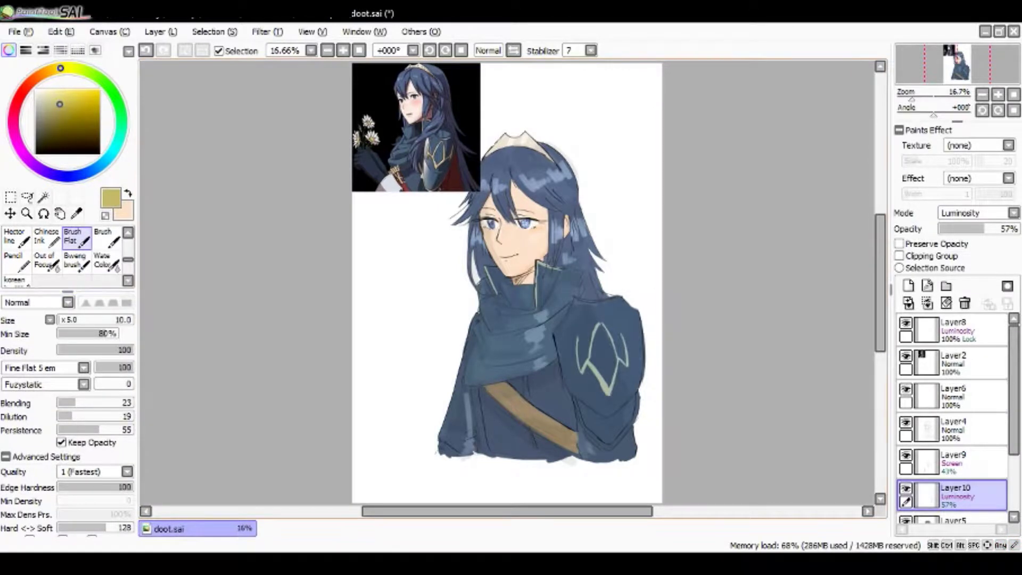
key("e")
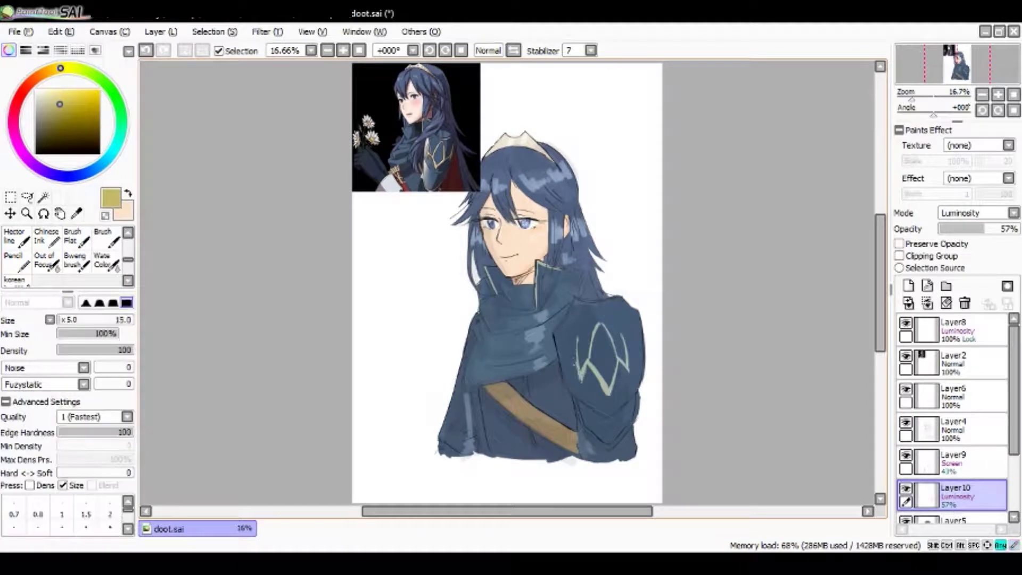
key("b")
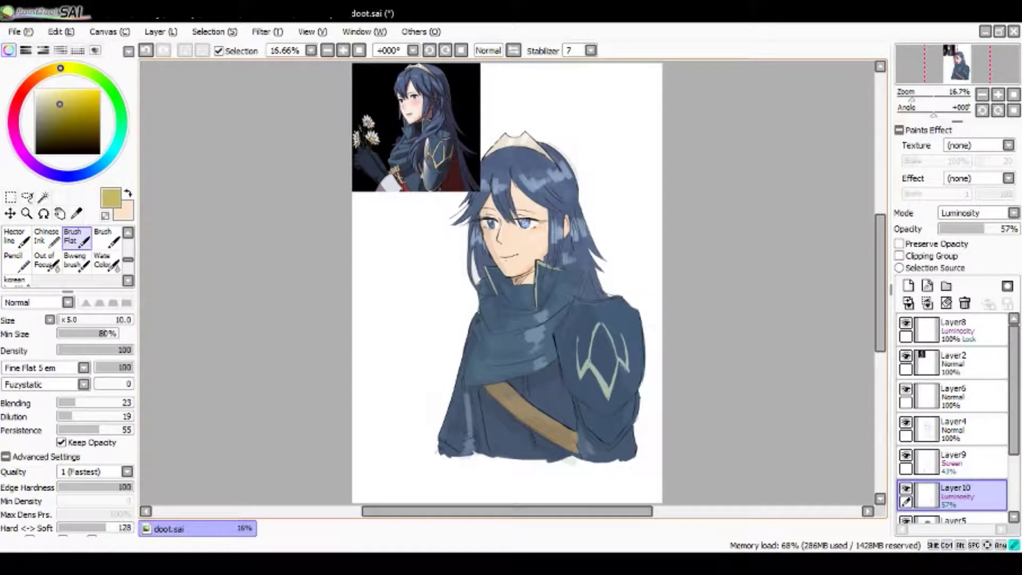
Step: Duplicate Layer10, adjust the copied trim with transform and selection, and set the copy's blending mode to Normal
left_click_drag(958, 495, 909, 286)
scroll(1018, 387, "down", 2)
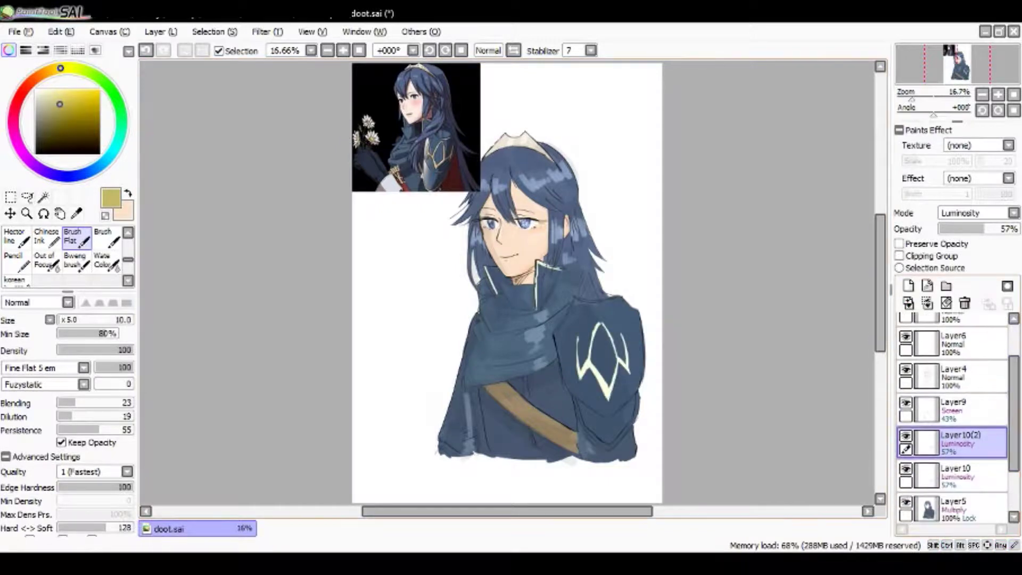
key("ctrl+t")
left_click_drag(619, 404, 613, 393)
left_click(26, 406)
left_click_drag(439, 225, 572, 320)
left_click(979, 213)
left_click(959, 223)
left_click(185, 50)
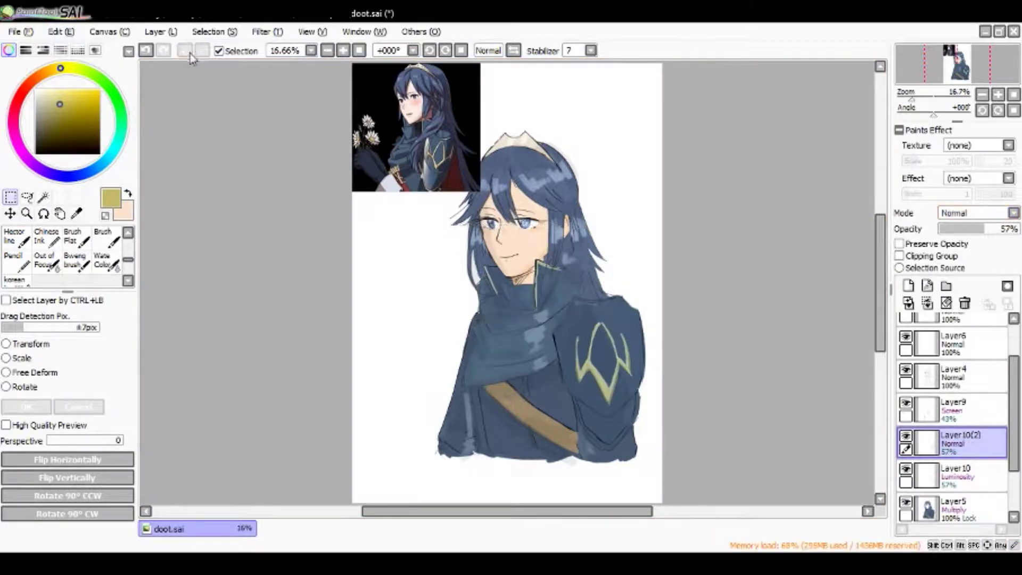
Step: Move the emblem copy Layer10(2) beneath Layer10 and raise its opacity to 100%
left_click_drag(958, 442, 959, 476)
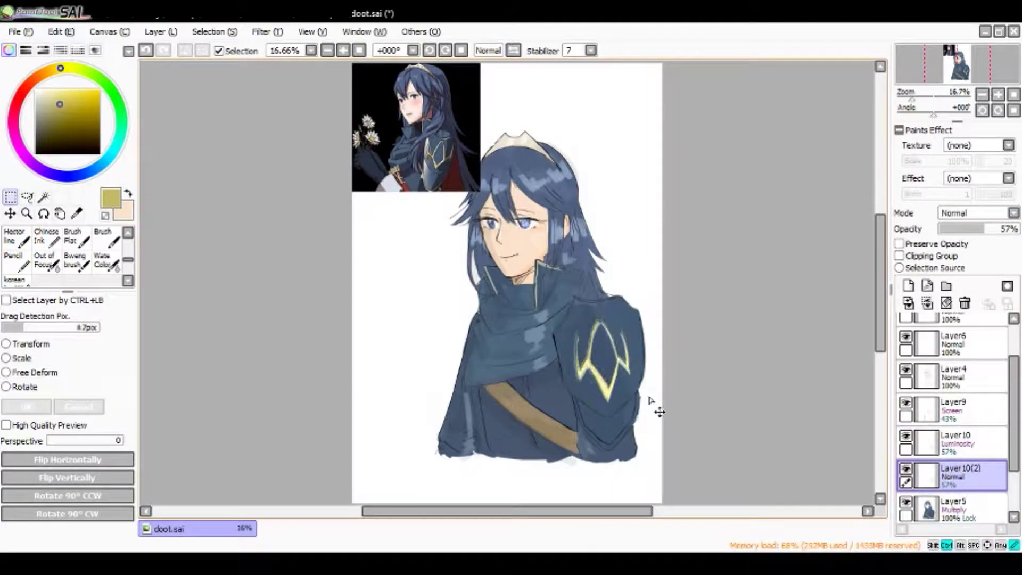
left_click_drag(985, 229, 1020, 228)
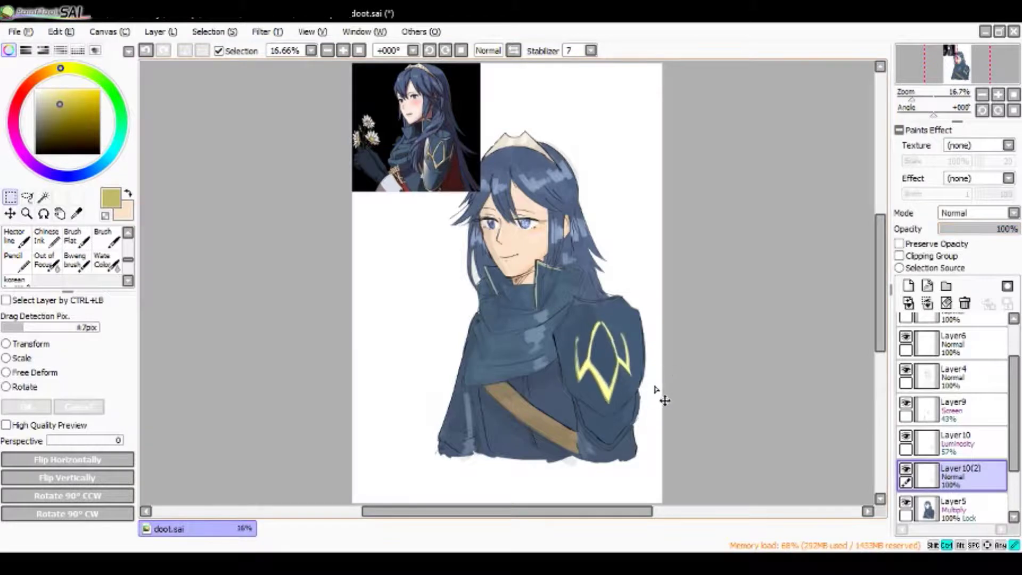
left_click(7, 344)
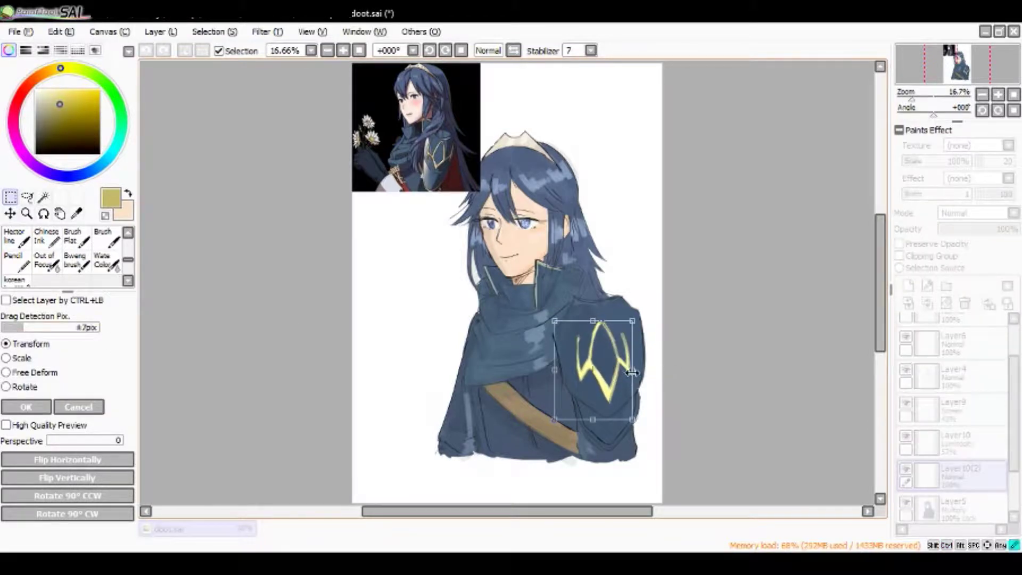
left_click(96, 408)
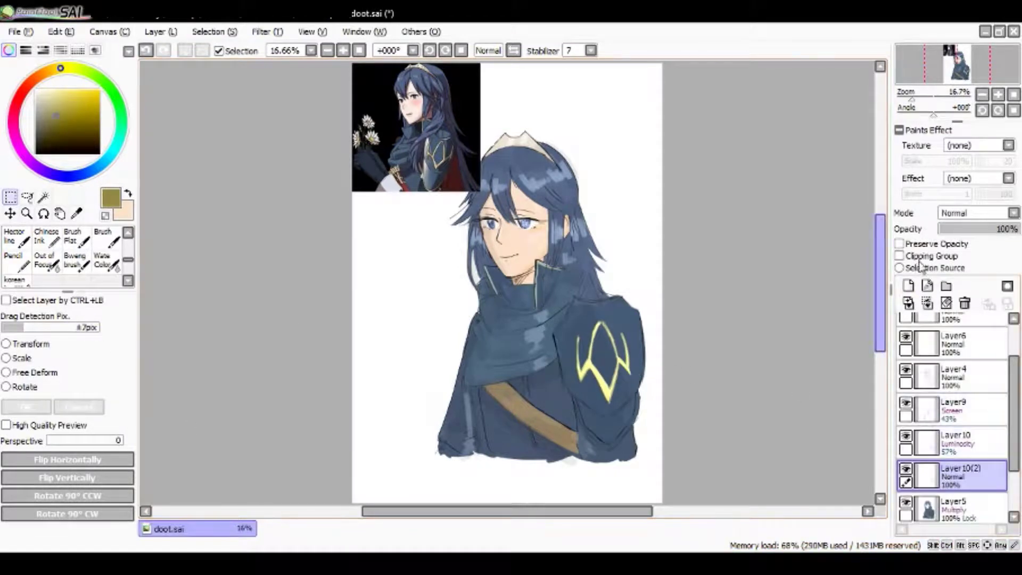
Step: Preserve opacity on Layer10(2), shade the emblem with a darker muted yellow, and save the drawing
left_click(899, 243)
left_click(959, 443)
key("b")
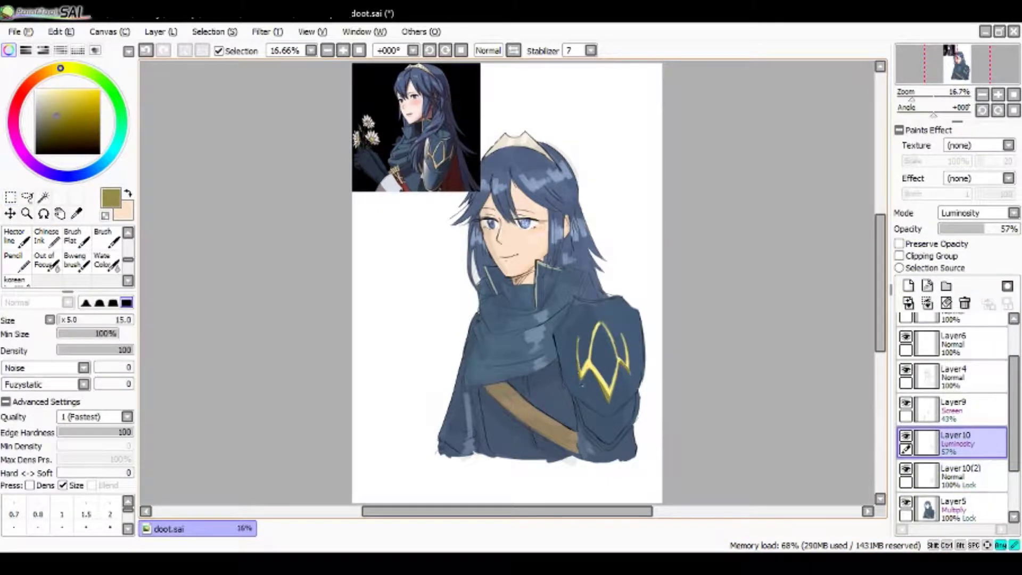
key("ctrl")
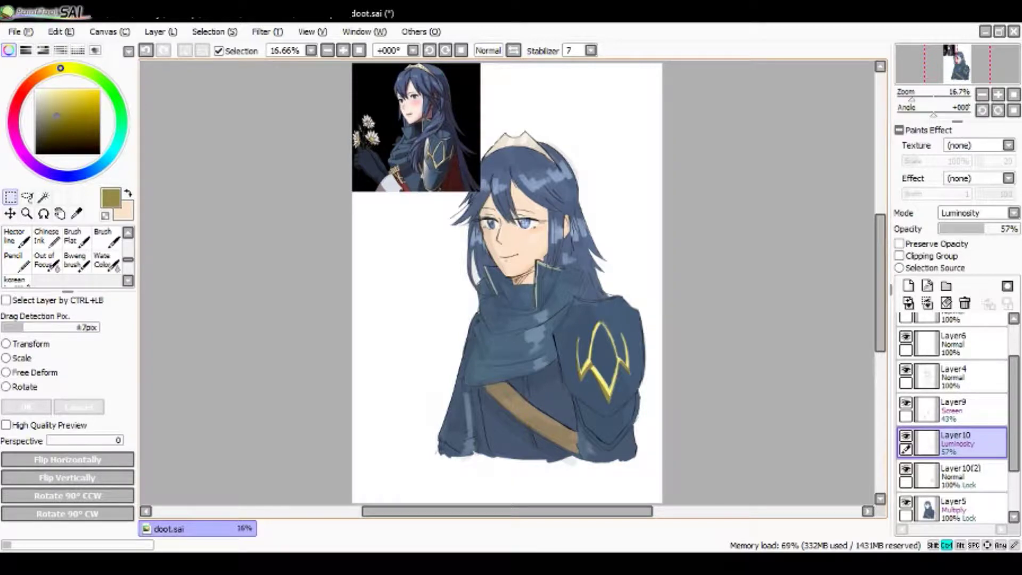
key("ctrl+s")
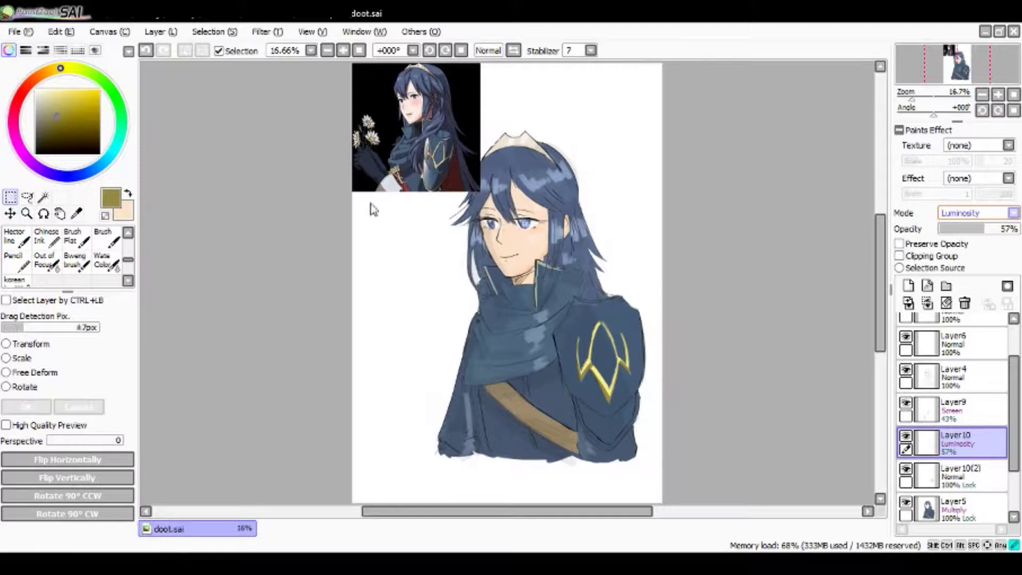
Step: Undo the mode and opacity change on Layer10 and draw muted yellow trim along the lower arm plate with Brush Flat
key("ctrl+z")
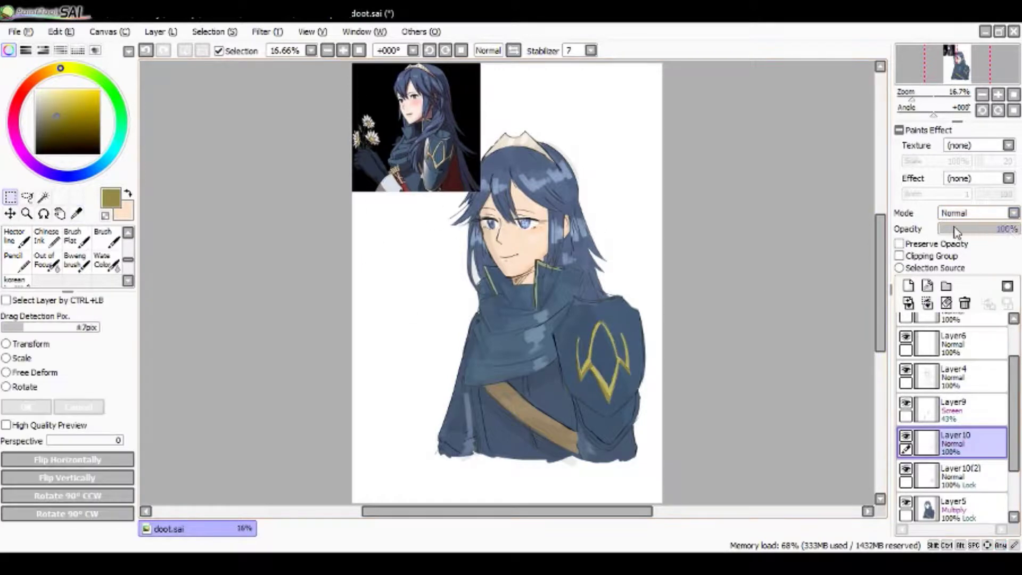
key("ctrl+z")
left_click(105, 236)
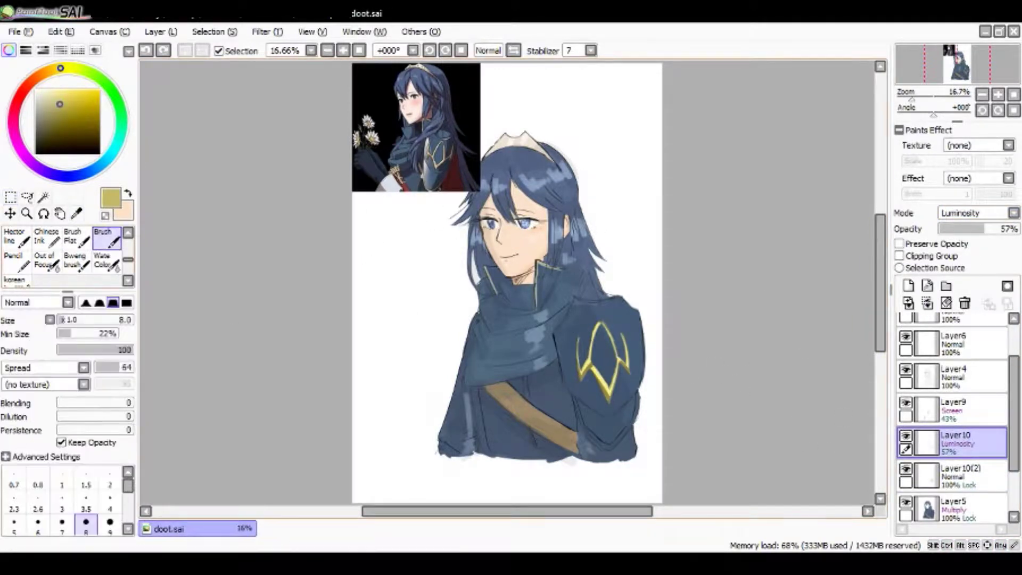
left_click(74, 236)
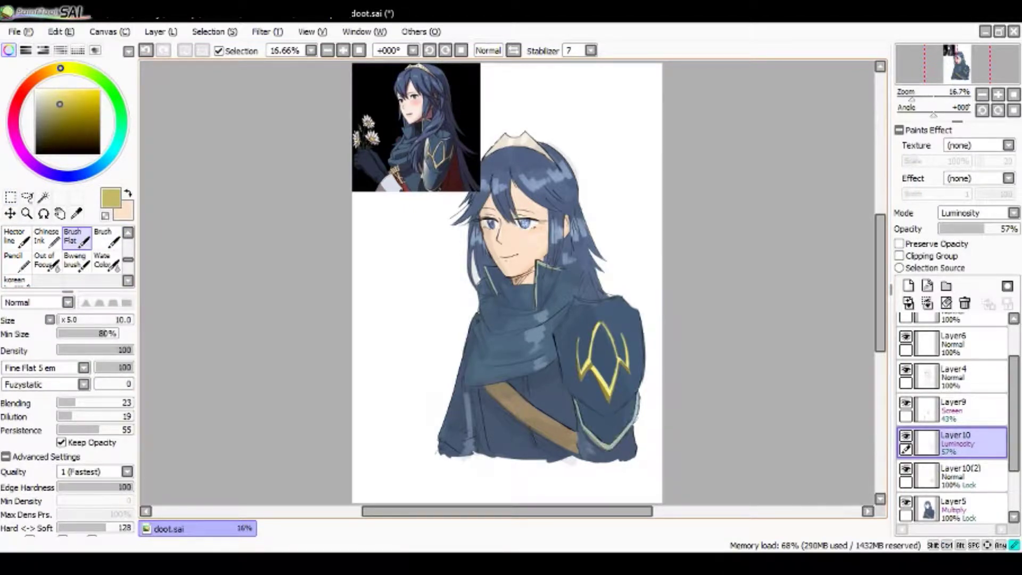
Step: Paint highlights on the shoulder armor and lower plate in a sampled light blue with Brush Flat at size 25, trimming them with the eraser
left_click(511, 320, "alt")
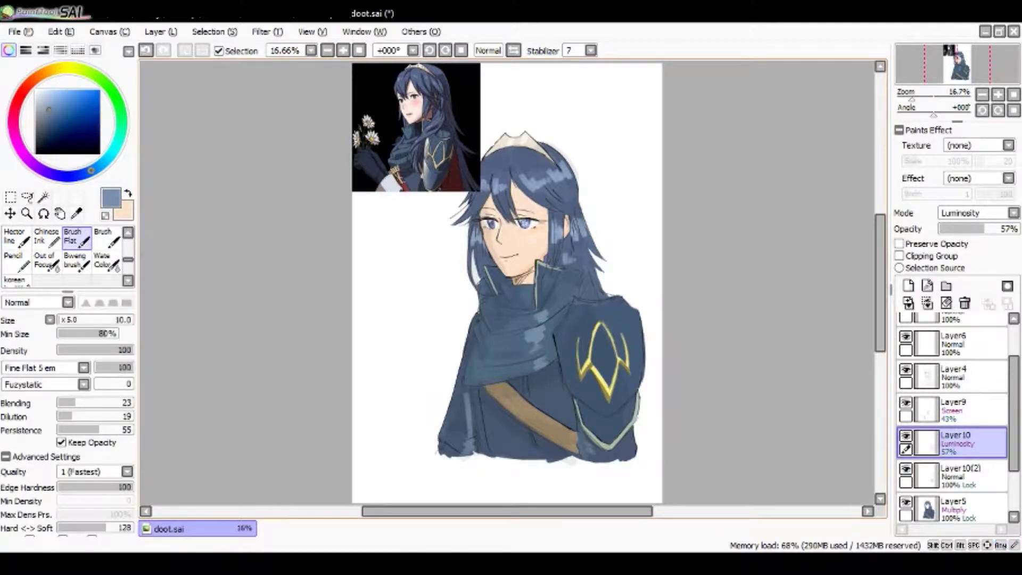
left_click_drag(612, 415, 622, 433)
key("bracketright")
key("bracketright")
key("bracketright")
key("bracketright")
key("bracketright")
key("e")
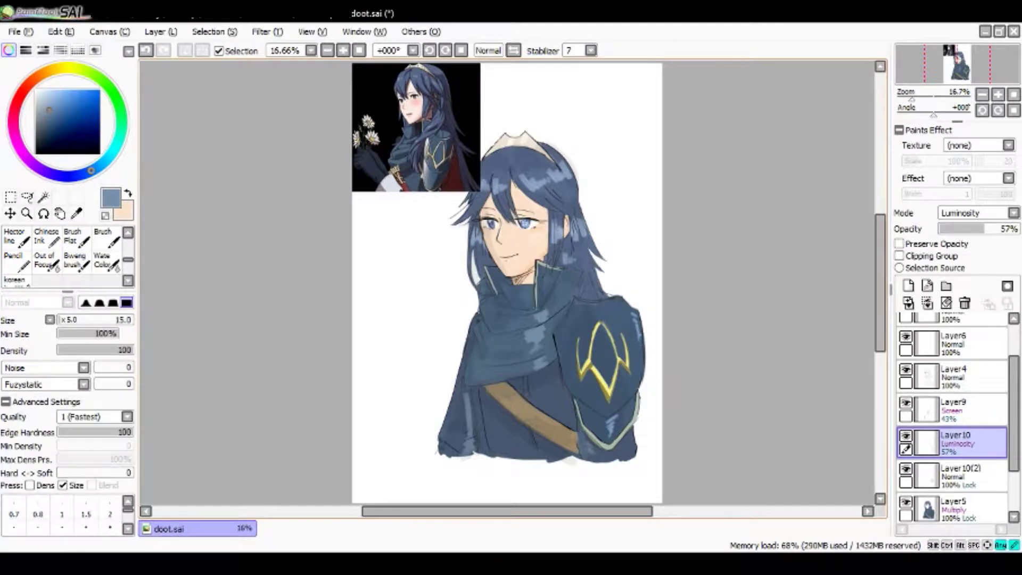
left_click_drag(637, 326, 639, 335)
left_click_drag(603, 422, 608, 430)
key("b")
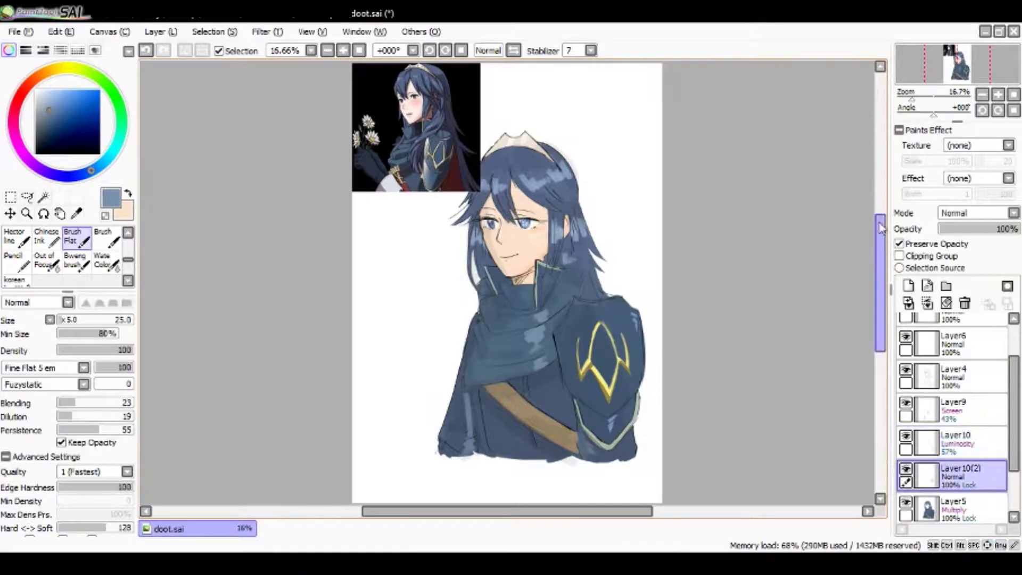
Step: Touch up the emblem on Layer10(2) with a sampled muted yellow and save the drawing
left_click(953, 476)
left_click(612, 368, "alt")
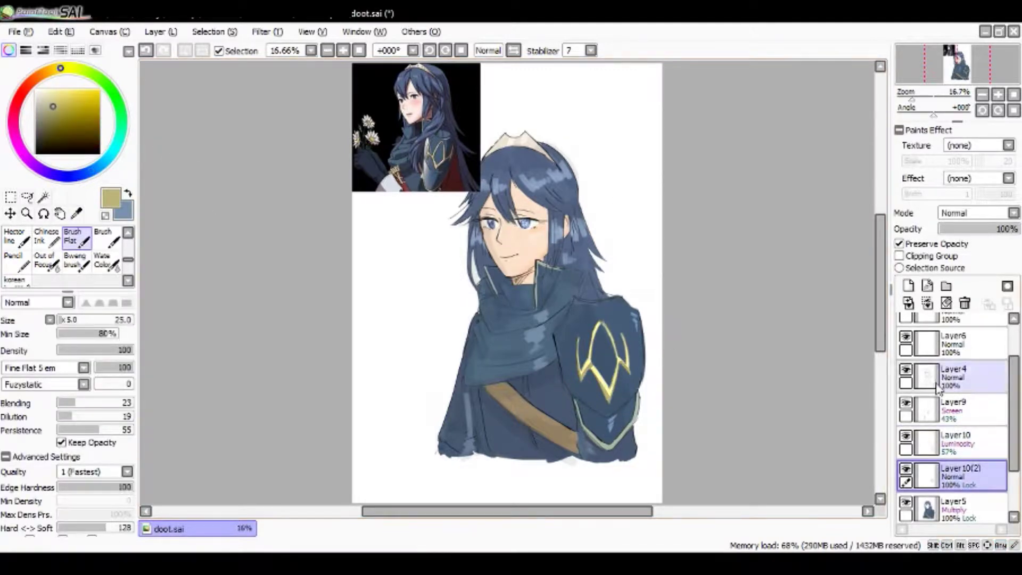
scroll(887, 304, "down", 3)
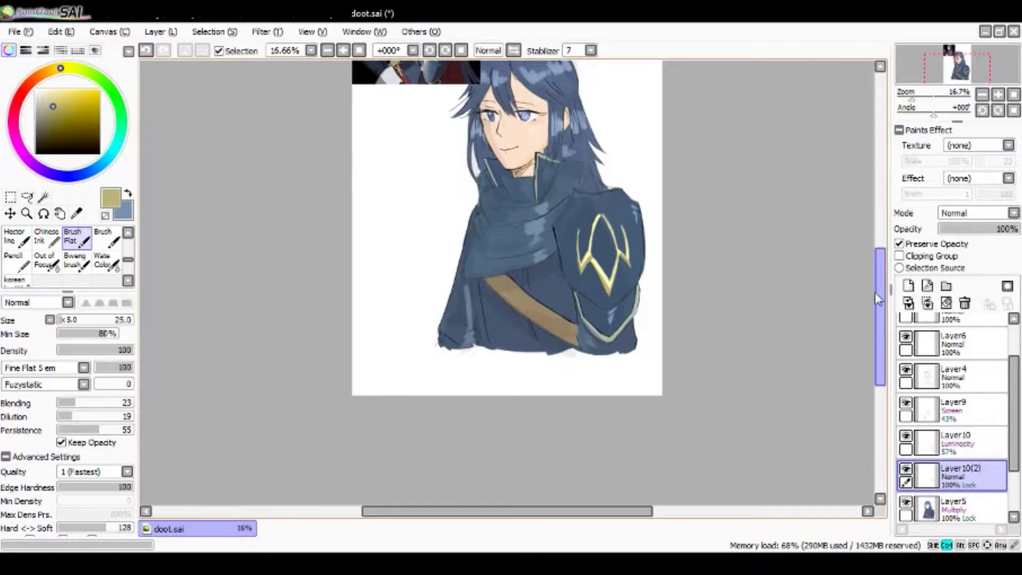
key("ctrl+s")
Step: Draw muted yellow vertical trim lines down the front of the coat on Layer10 with the size 25 Brush Flat
left_click(959, 443)
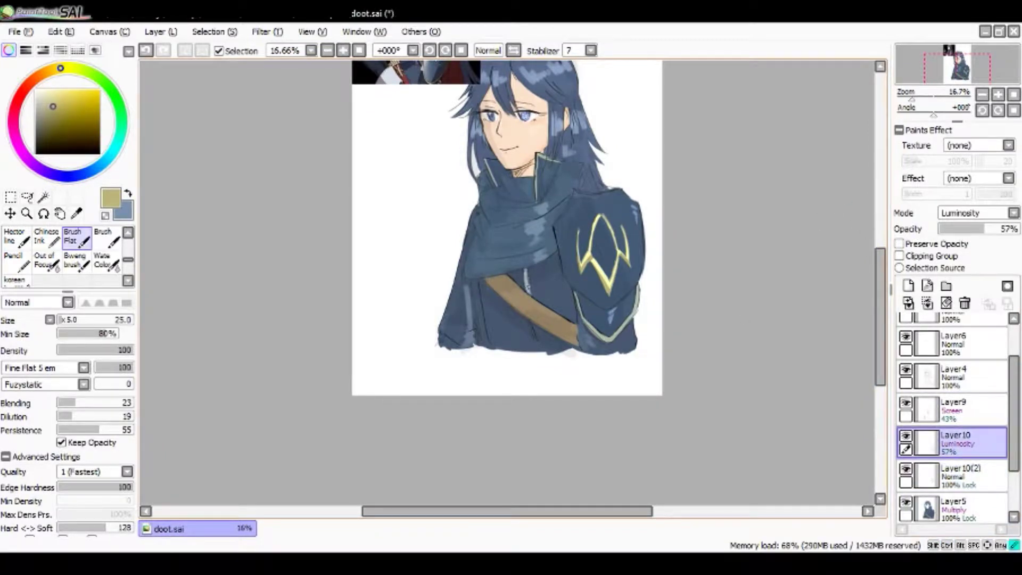
left_click_drag(477, 279, 485, 342)
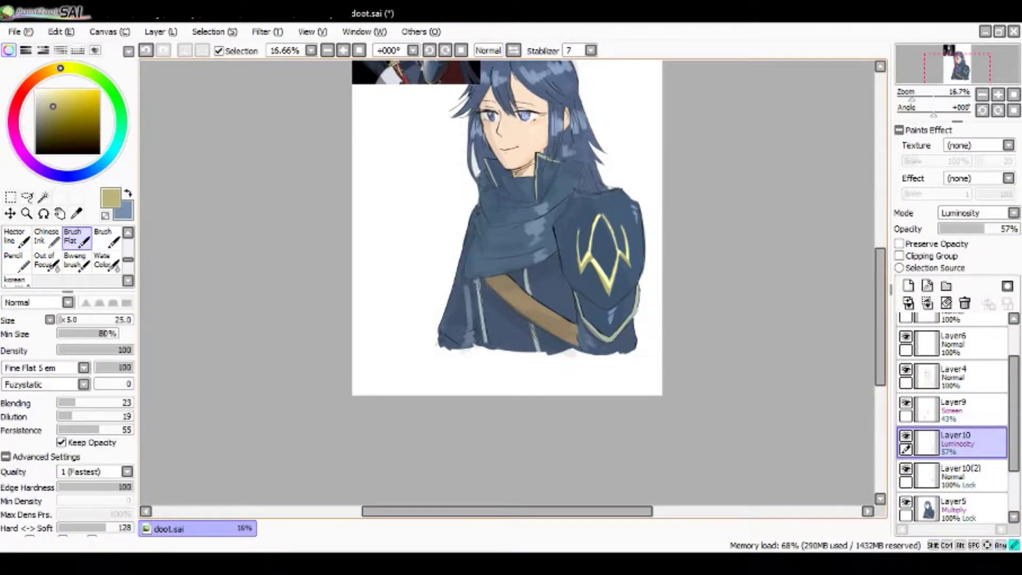
scroll(506, 283, "up", 2)
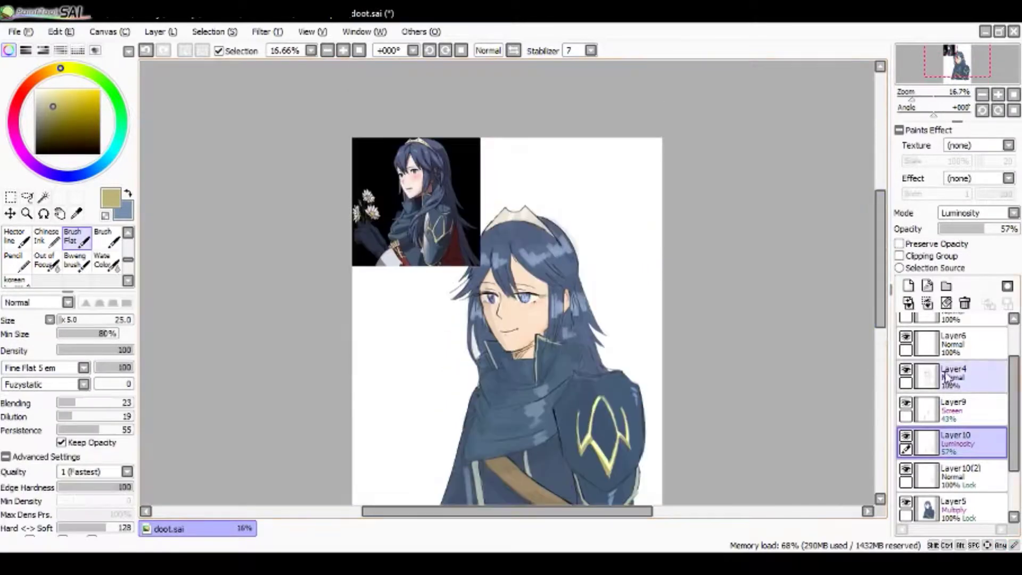
Step: Hide the reference Layer2 and save the drawing
scroll(908, 330, "up", 2)
left_click(906, 355)
key("ctrl+s")
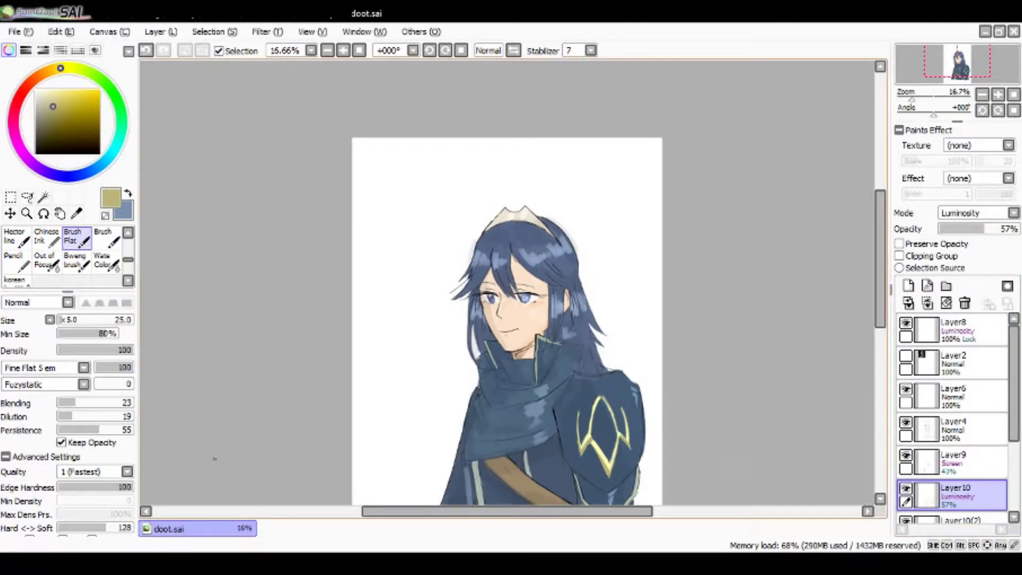
key("ctrl+z")
key("ctrl+z")
key("ctrl+z")
key("ctrl+z")
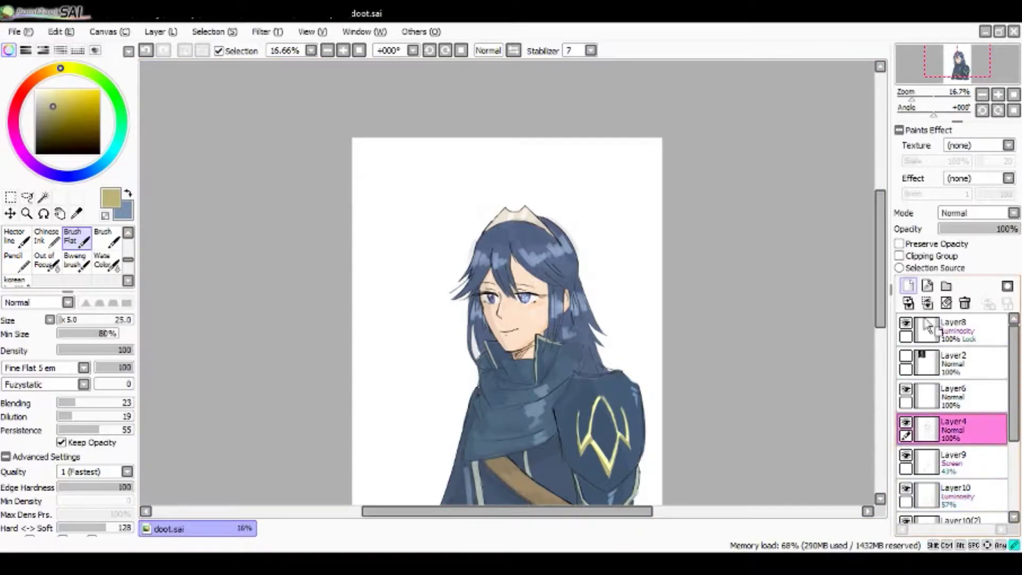
key("ctrl+y")
key("ctrl+y")
key("ctrl+y")
key("ctrl+y")
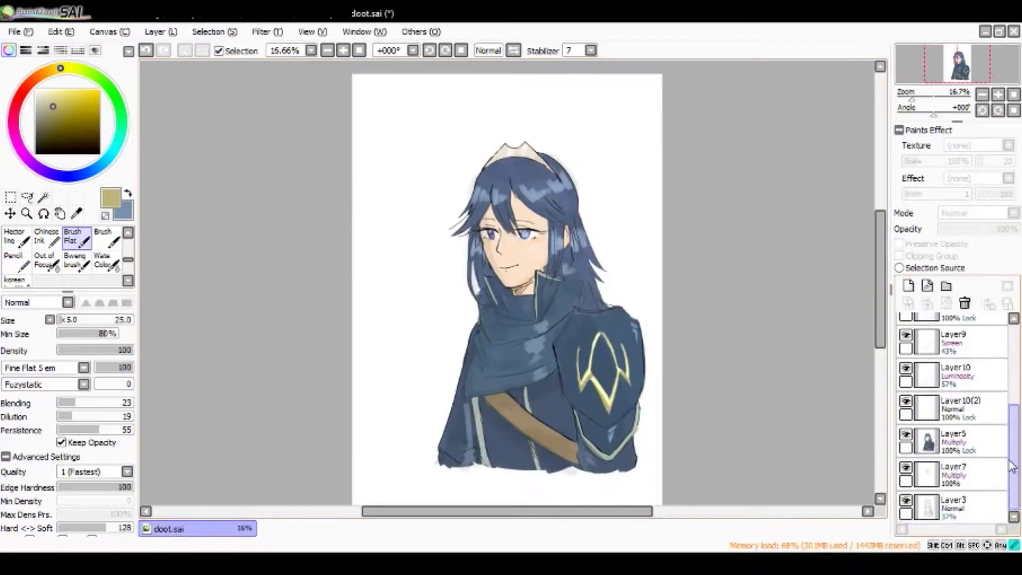
Step: Group the color layers into a folder named coloring and duplicate the line art Layer4
left_click(959, 340)
left_click(946, 286)
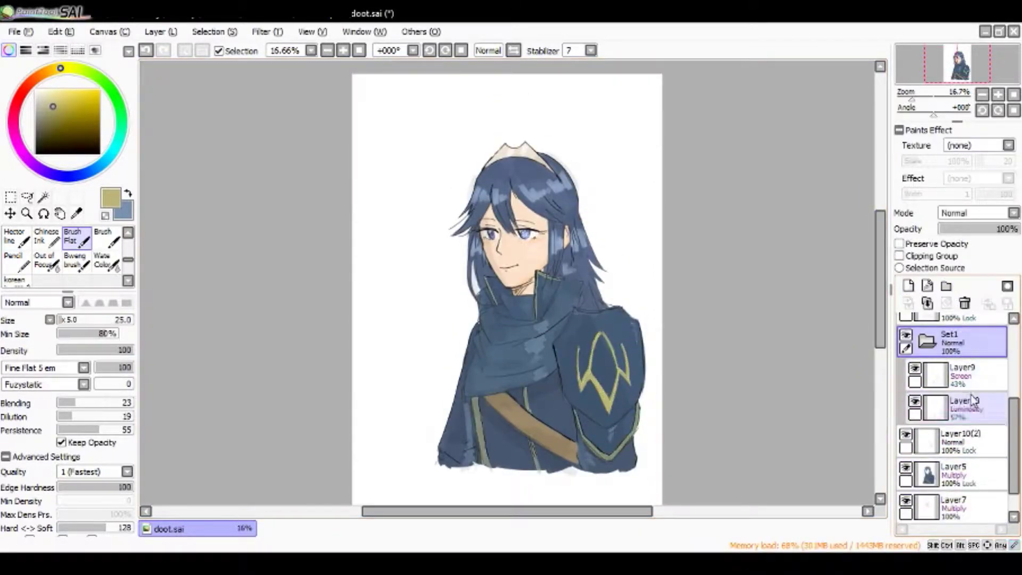
left_click_drag(953, 343, 974, 520)
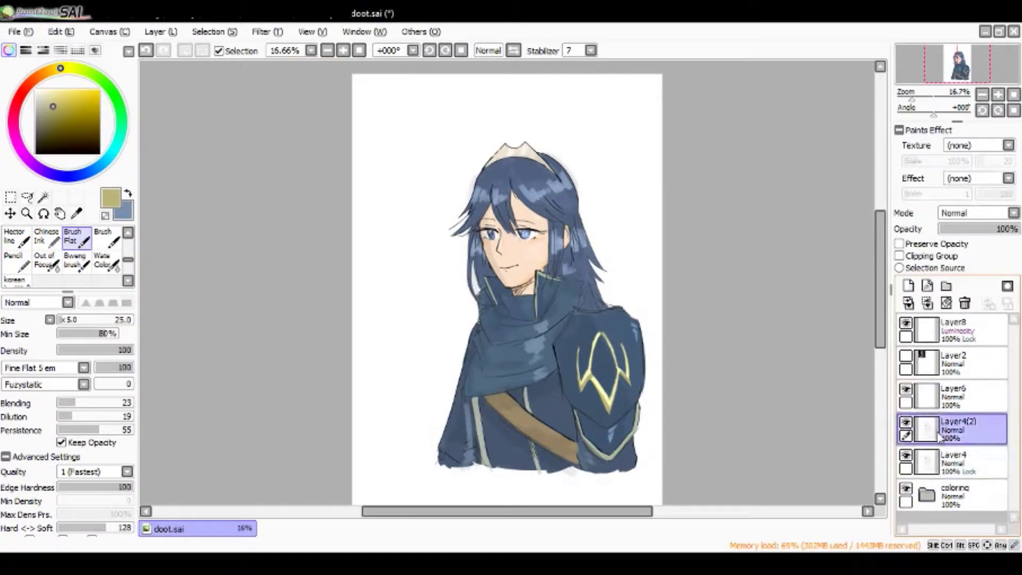
Step: Try recoloring the opacity-locked line art on Layer4 with its copy Layer4(2) hidden, and undo the recoloring
left_click(958, 462)
key("x")
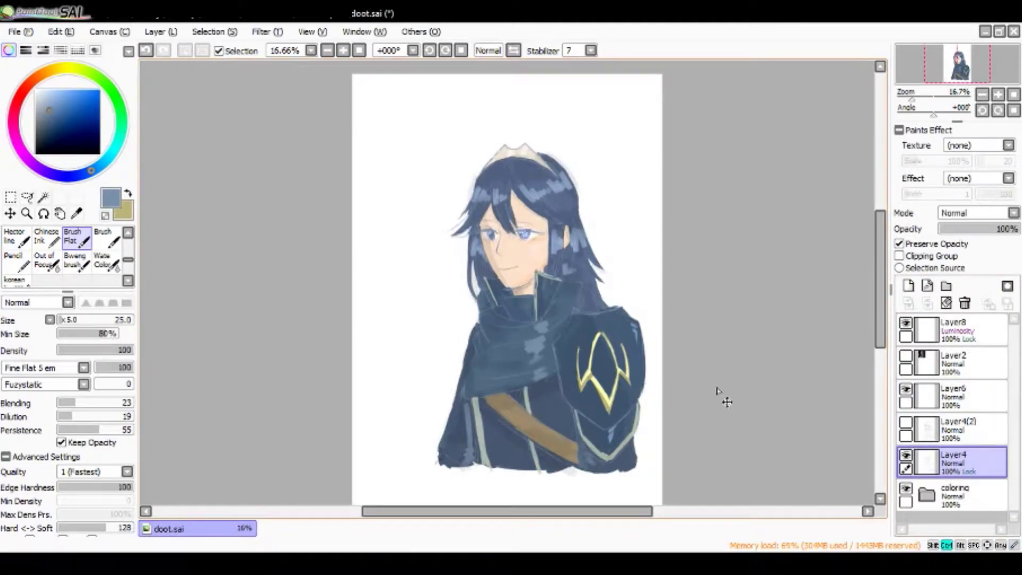
key("ctrl+z")
key("ctrl+z")
key("ctrl+z")
key("ctrl+z")
key("ctrl+z")
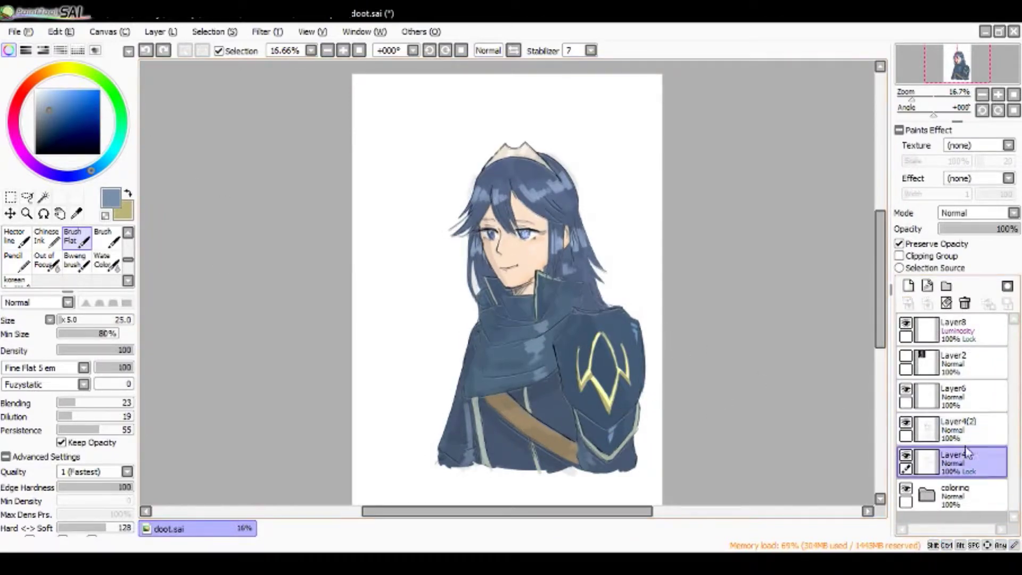
key("ctrl+z")
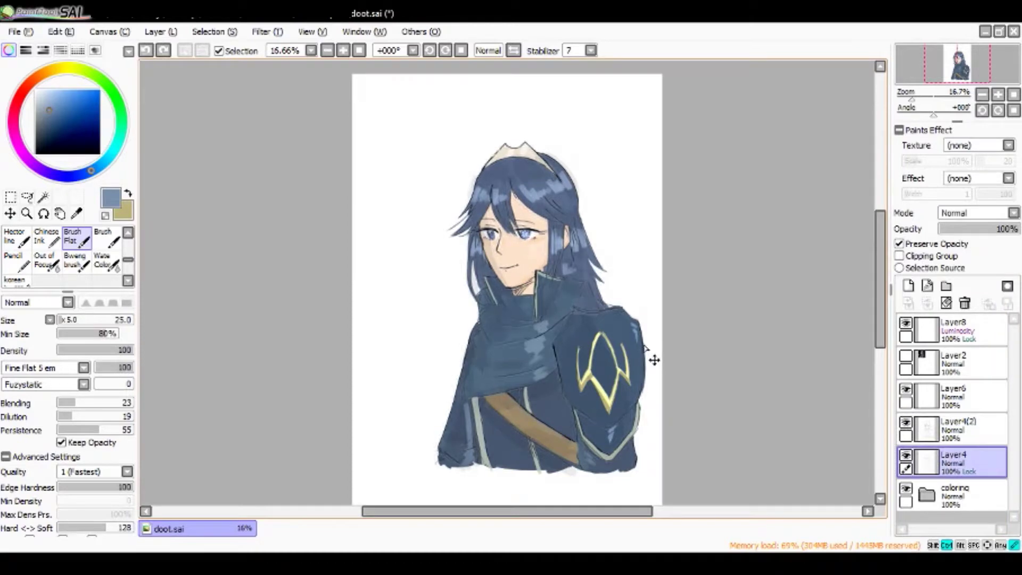
Step: Undo the last two changes to the line art on Layer4 and save the drawing
key("ctrl+z")
key("ctrl+z")
left_click_drag(617, 366, 627, 377)
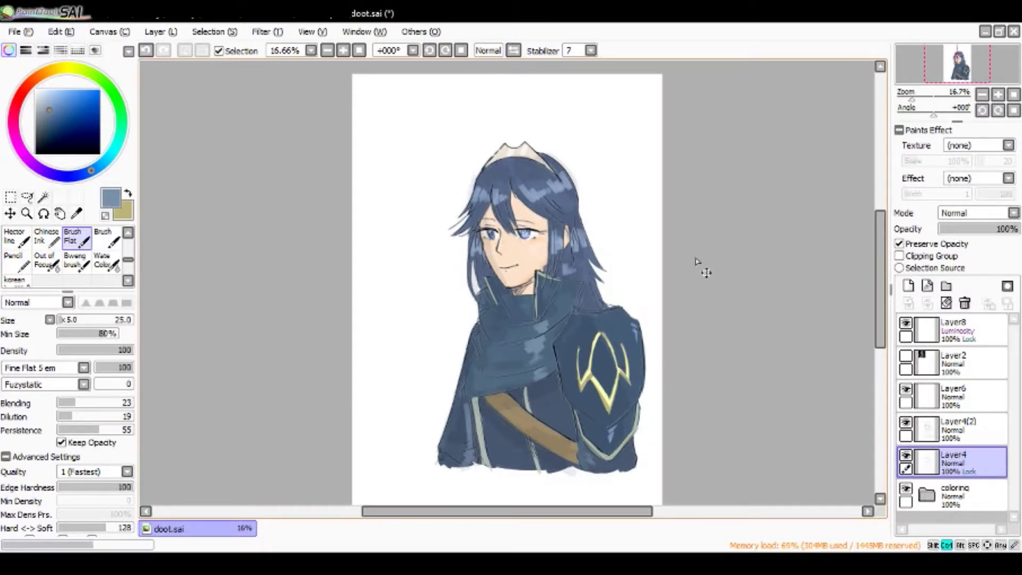
Step: Add a new layer above Layer6, set its blending mode to Overlay and fill it with muted blue
left_click(953, 396)
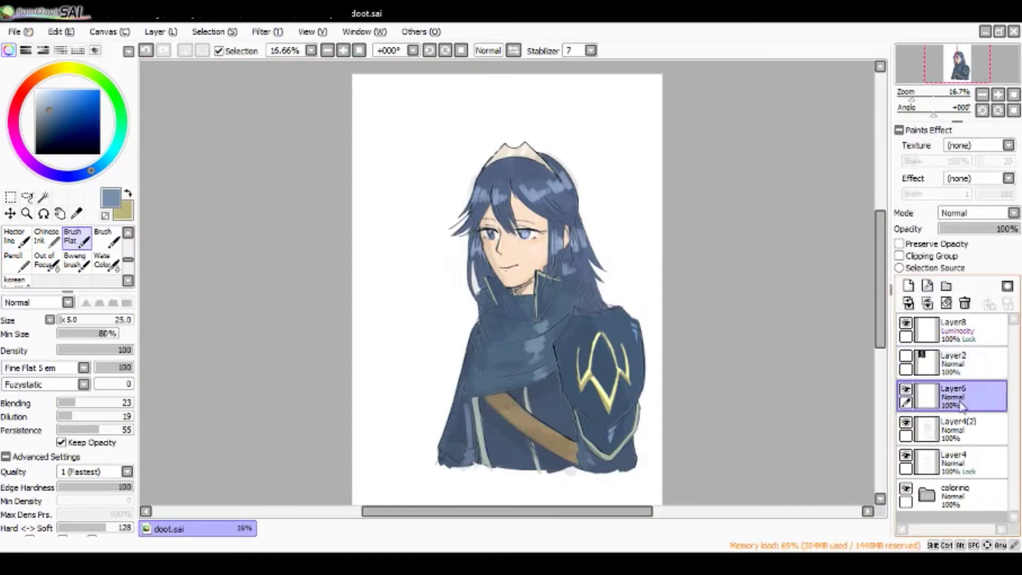
left_click(909, 286)
left_click(1014, 213)
left_click(958, 255)
key("ctrl+f")
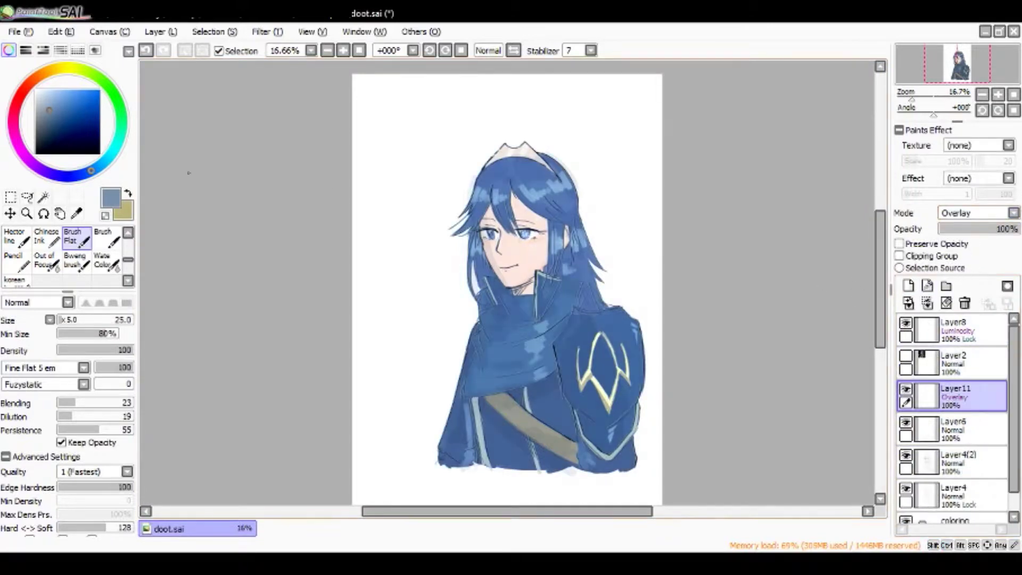
Step: Try darker and lighter blue fills on the Overlay layer with its opacity reduced to 58%
left_click(65, 107)
key("ctrl+f")
left_click_drag(1015, 229, 985, 229)
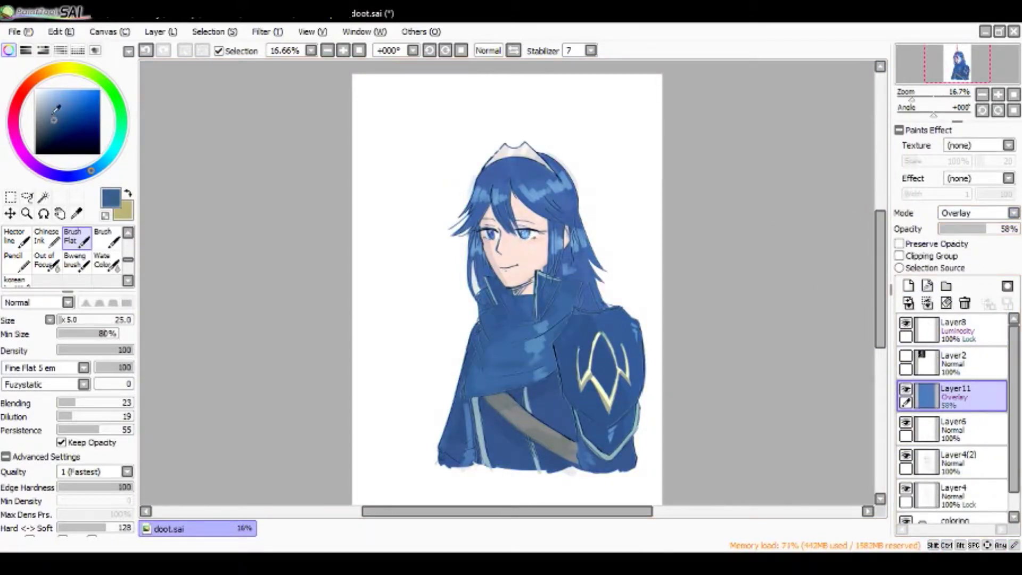
left_click(63, 97)
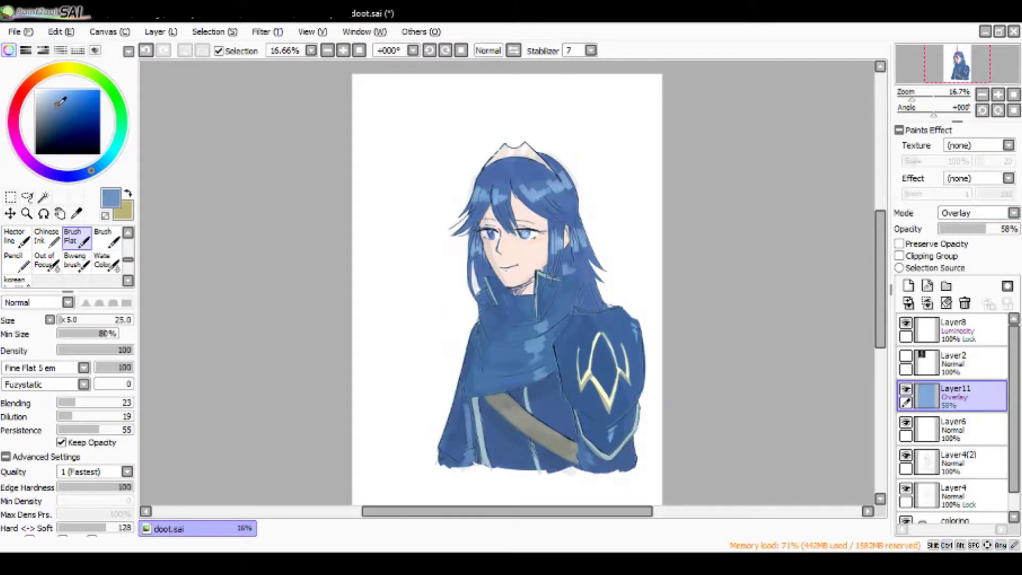
Step: Refill the Overlay layer with pale green and set its opacity to 36%
left_click(121, 118)
left_click(59, 102)
key("ctrl+f")
left_click(53, 97)
key("ctrl+f")
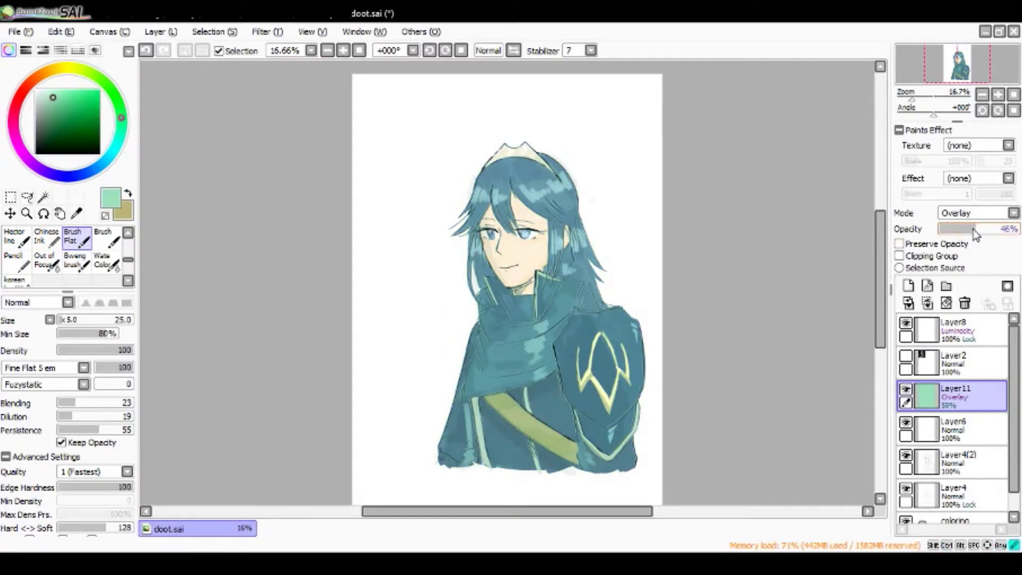
left_click_drag(984, 229, 967, 229)
scroll(953, 404, "down", 1)
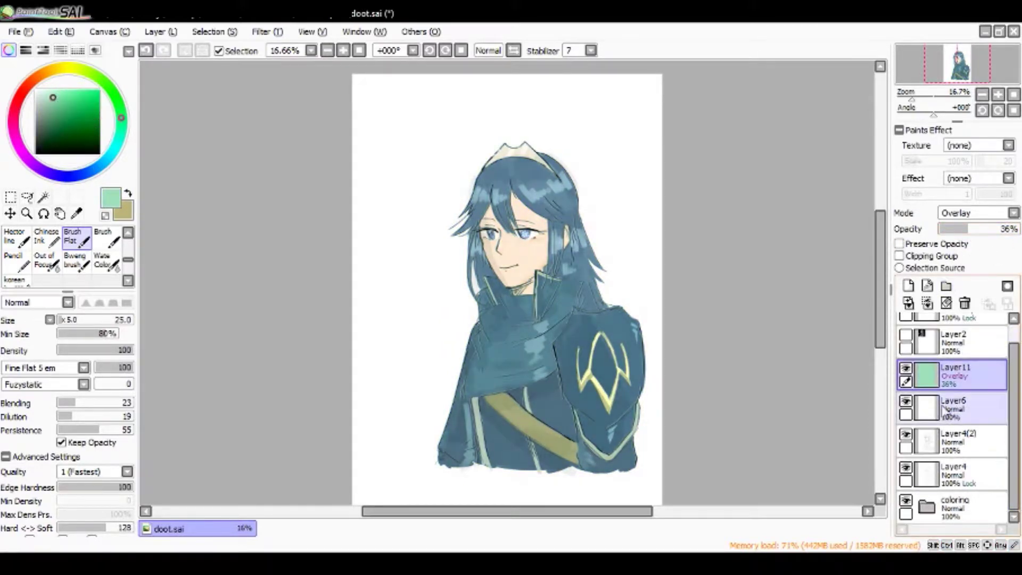
Step: Crop the canvas to a rectangular selection framing the character more closely, and clear the selection
key("m")
left_click_drag(376, 96, 712, 489)
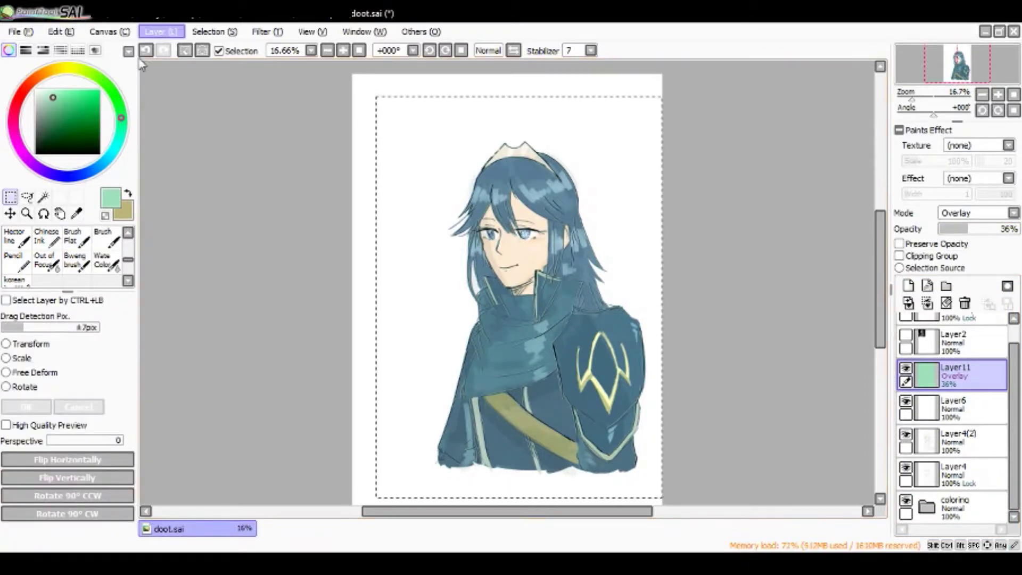
left_click(103, 31)
left_click(218, 154)
key("ctrl+d")
Step: Draw small black ornament details on the tiara with the size 8 Brush on a new layer above Layer6
left_click(953, 441)
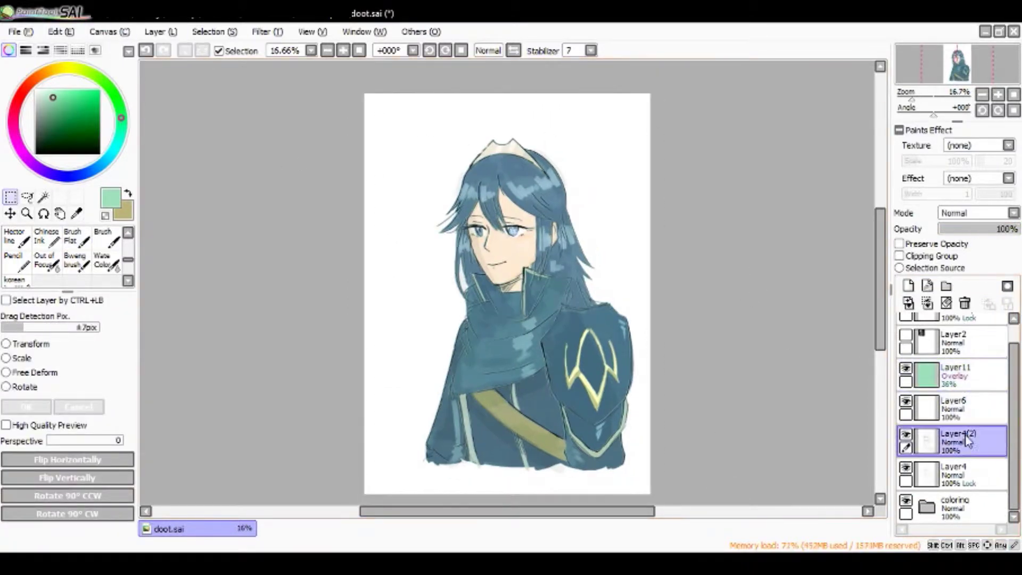
left_click(343, 50)
scroll(869, 256, "up", 3)
left_click(909, 286)
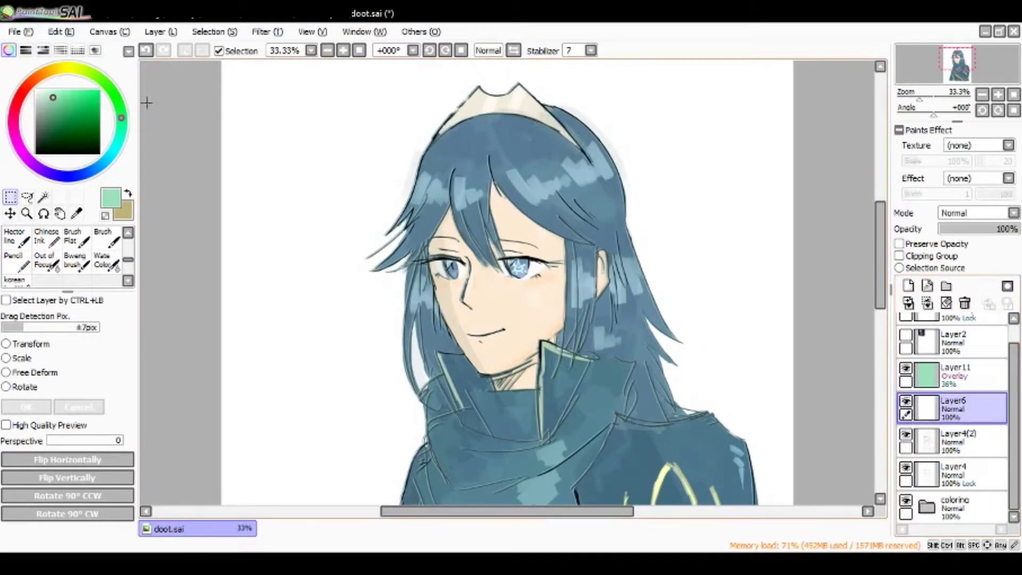
left_click(106, 236)
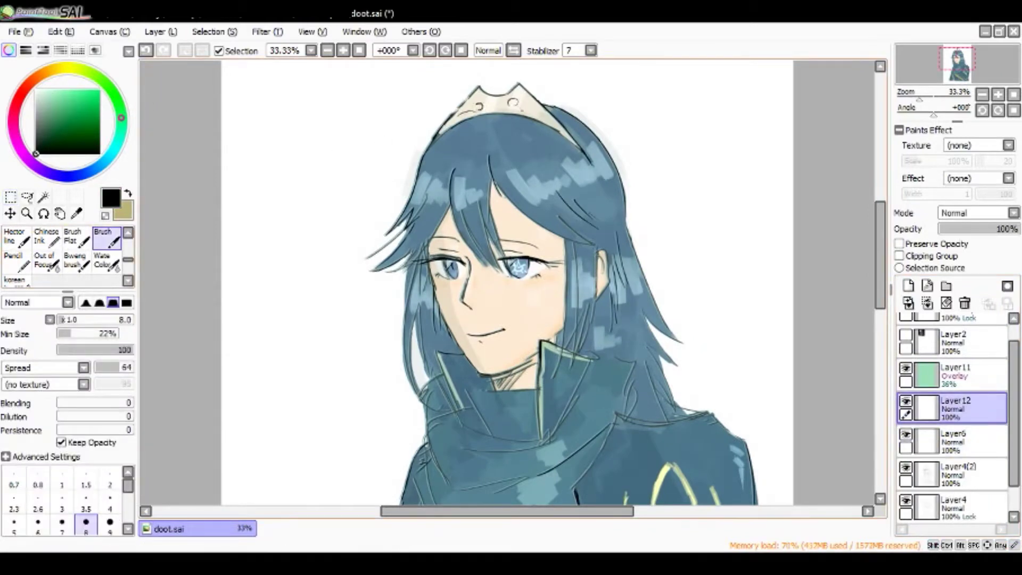
Step: Sign the drawing with a small black signature beside the lower edge of the coat and save it
key("ctrl+minus")
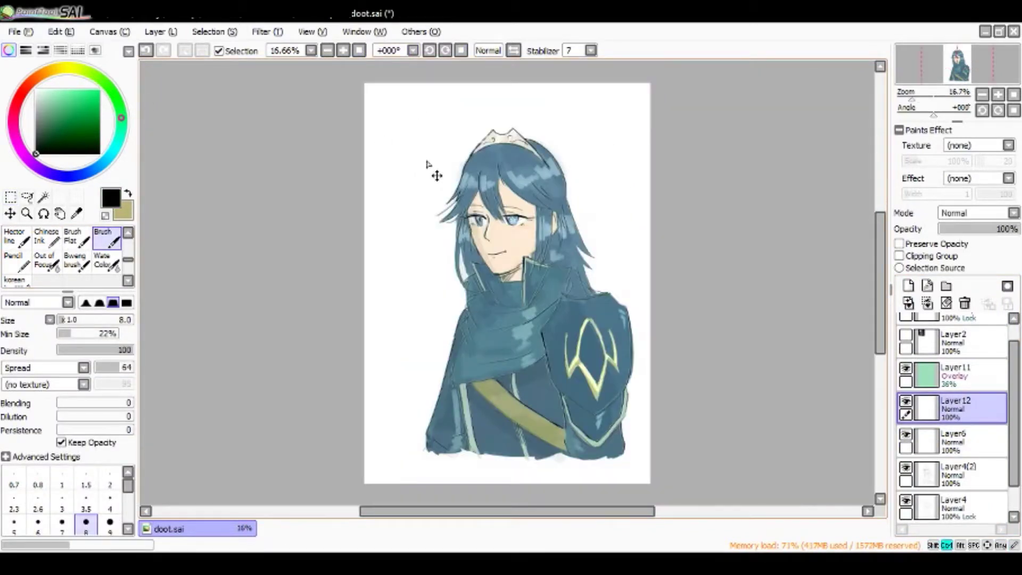
key("ctrl+s")
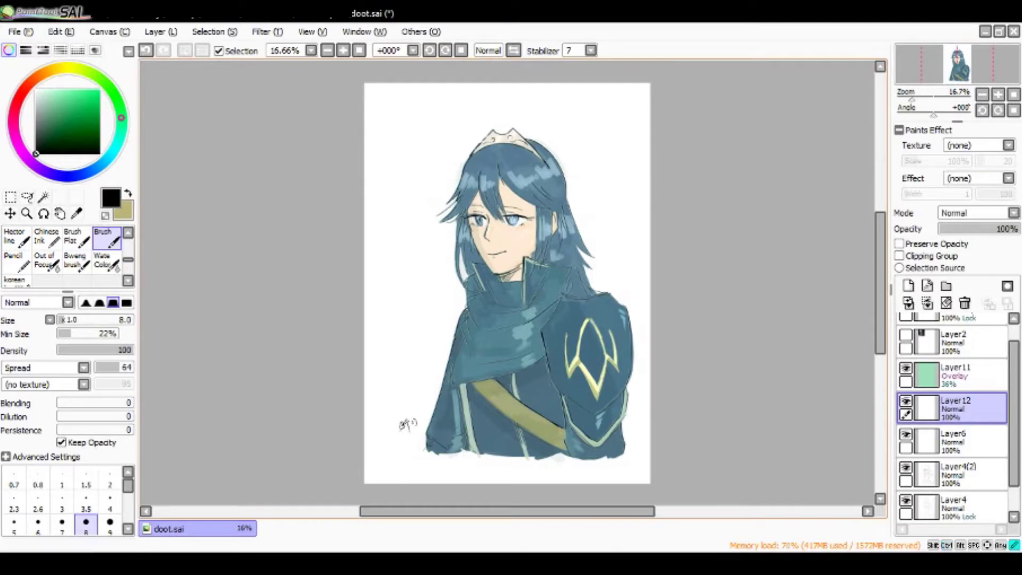
scroll(945, 476, "down", 1)
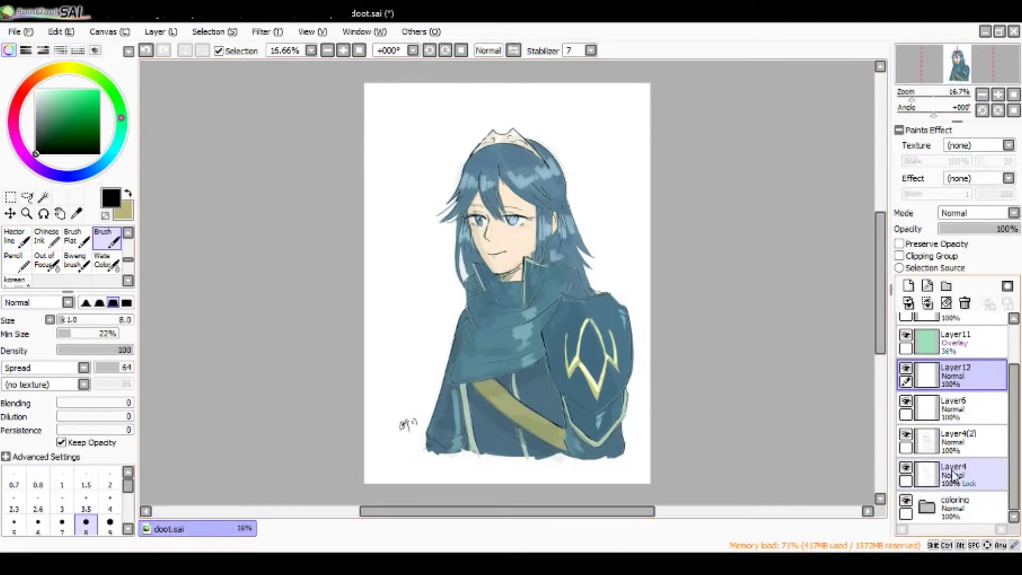
key("ctrl+s")
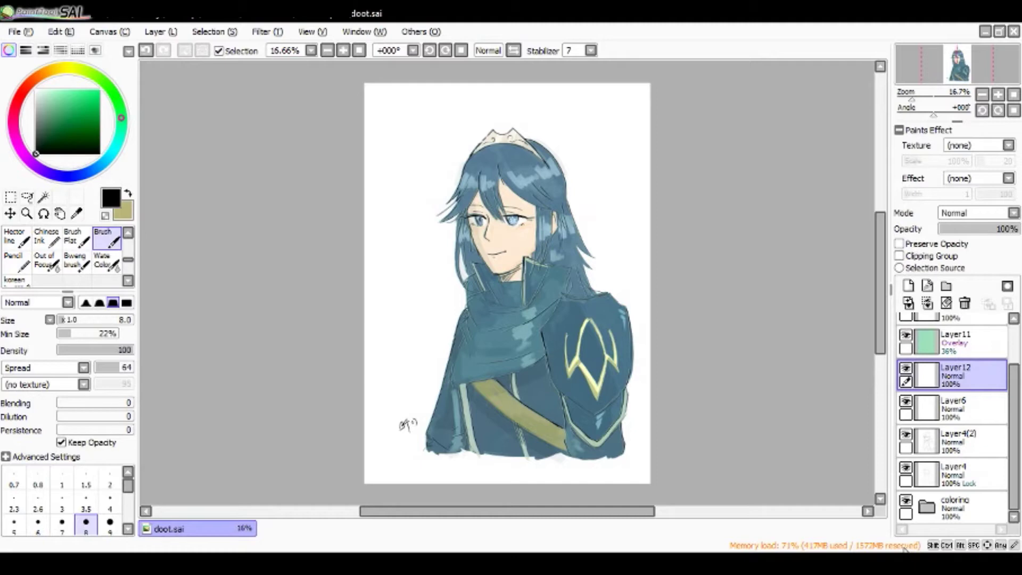
Step: Refill the Overlay Layer11 with muted teal and save the drawing
left_click(953, 341)
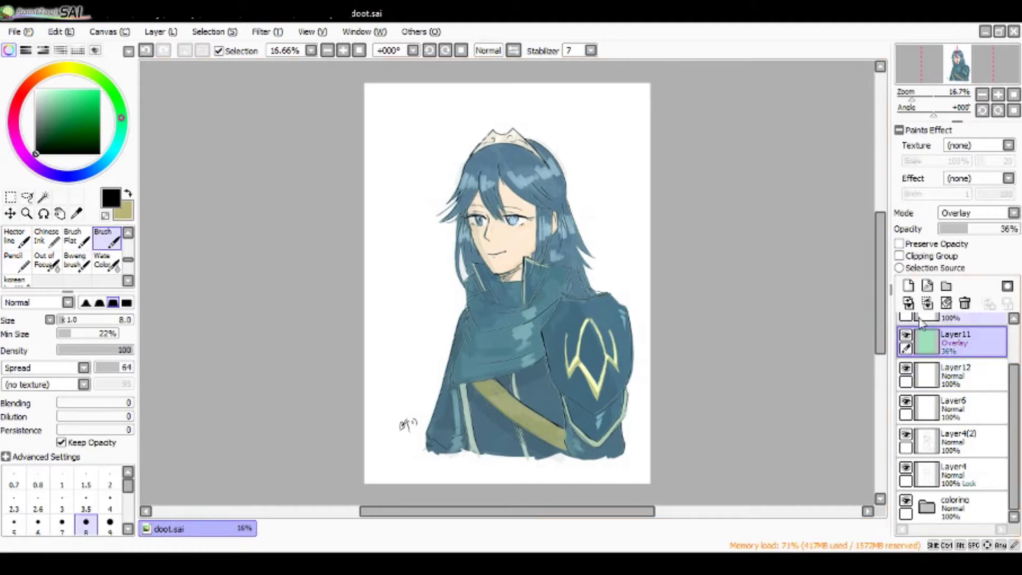
left_click_drag(117, 138, 115, 151)
left_click(51, 105)
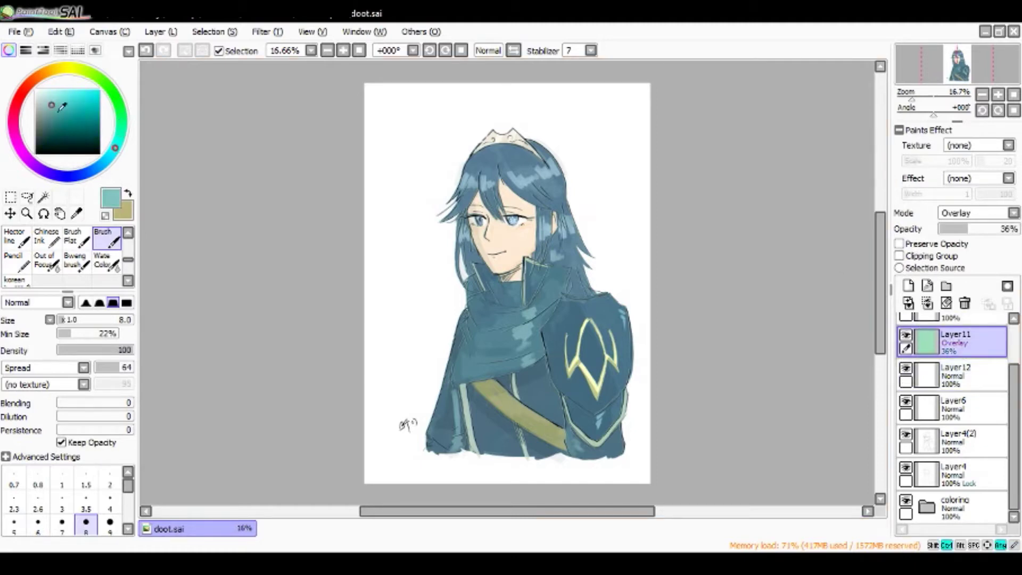
key("ctrl+f")
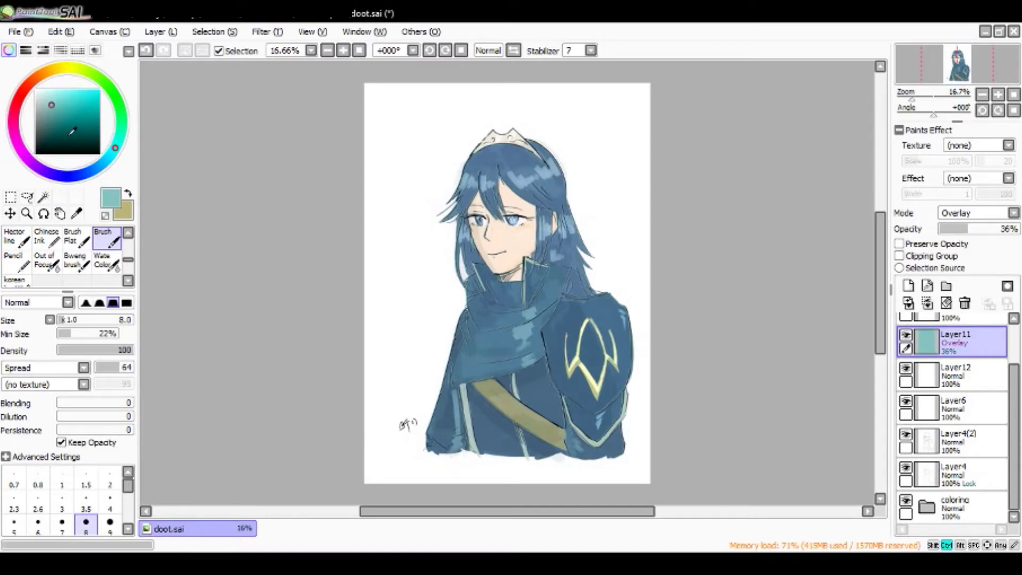
key("ctrl+s")
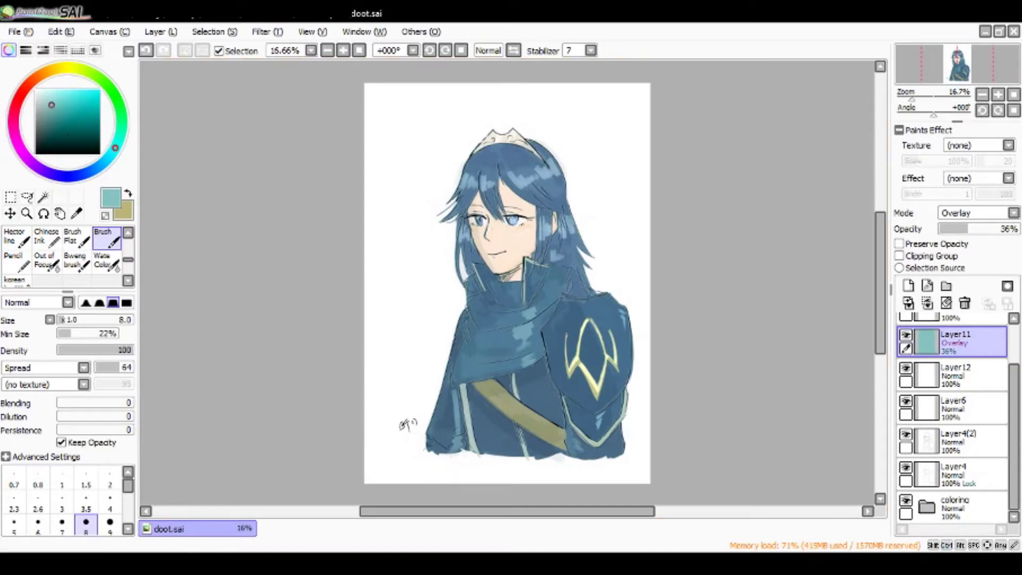